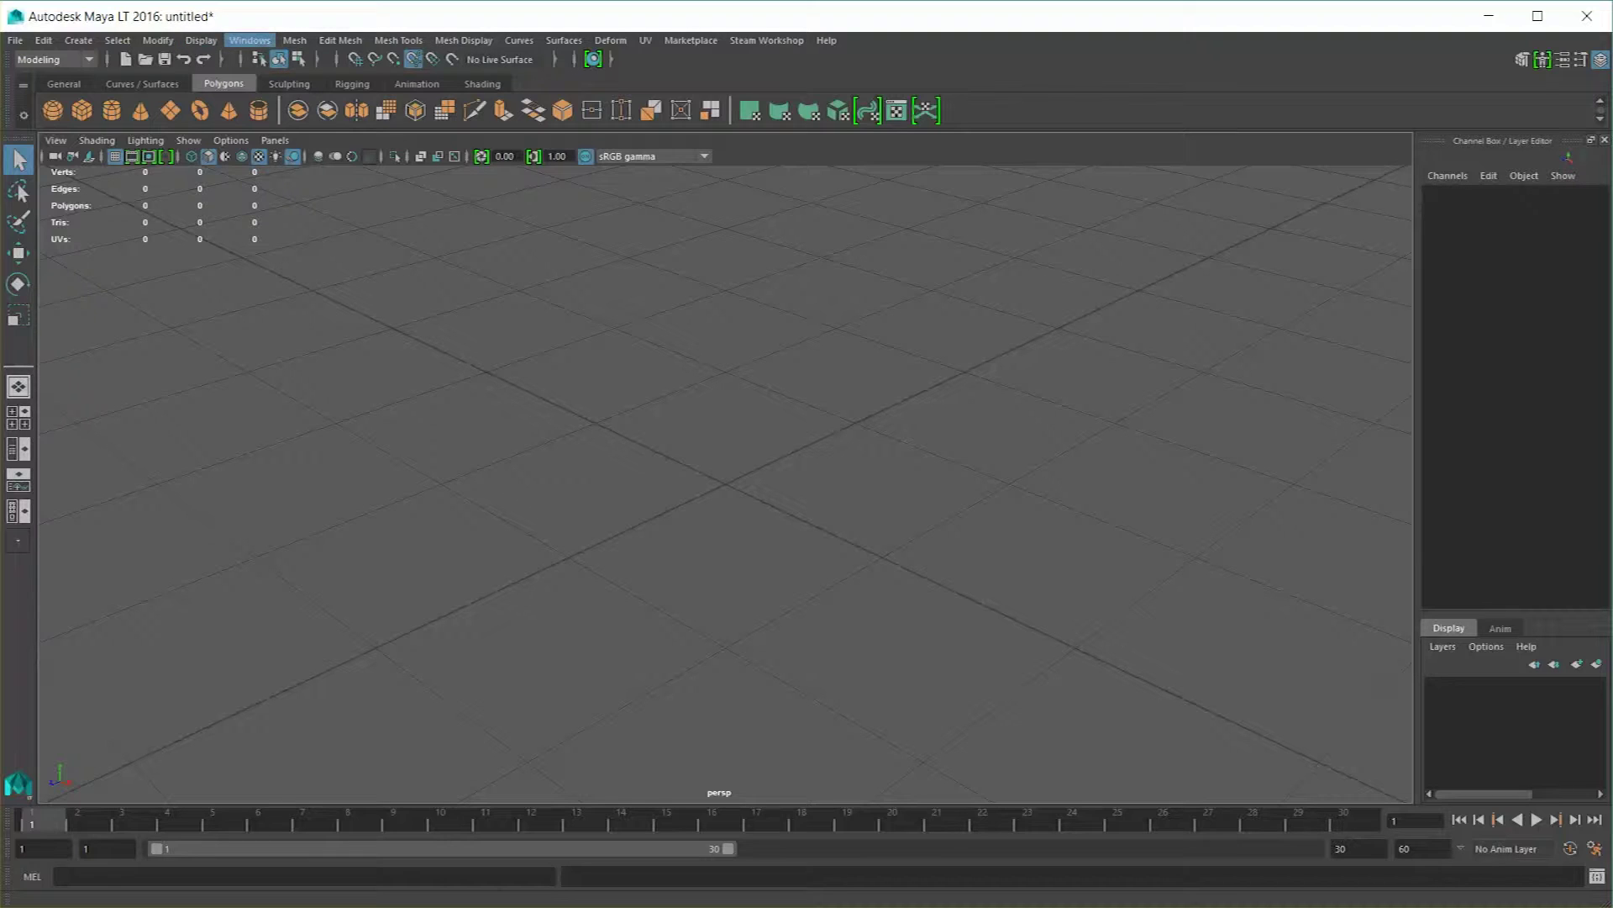
Create a polygon cube at the centre of the grid and leave it deselected.
{"action": "left_click", "coordinate": [250, 40]}
{"action": "key", "text": "Escape"}
{"action": "left_click", "coordinate": [82, 110]}
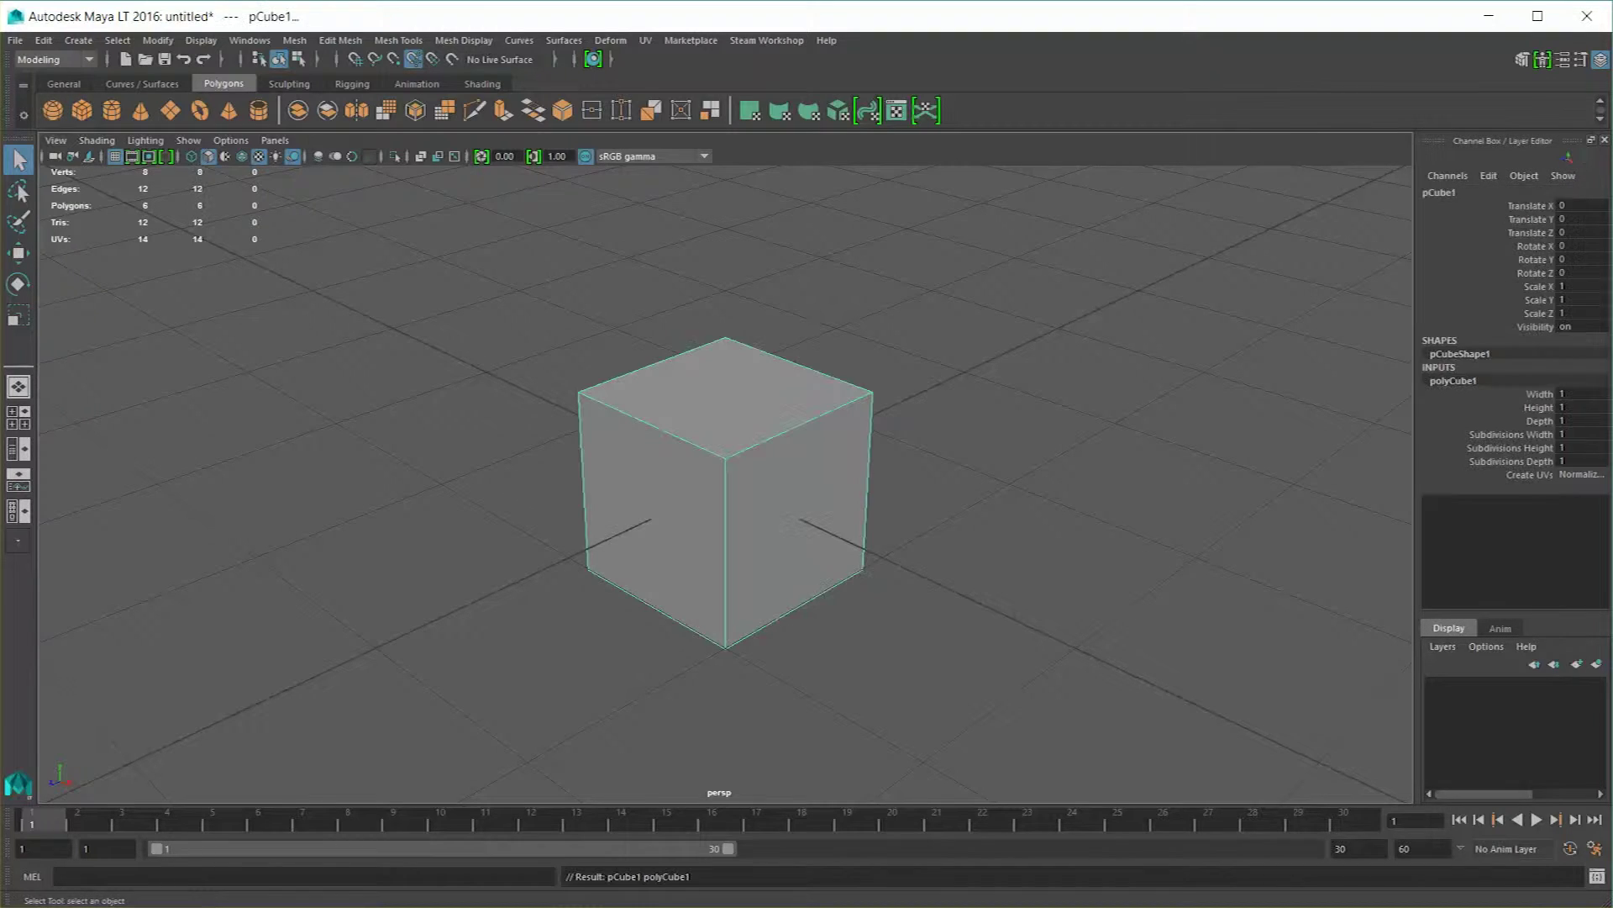
{"action": "left_click", "coordinate": [336, 420]}
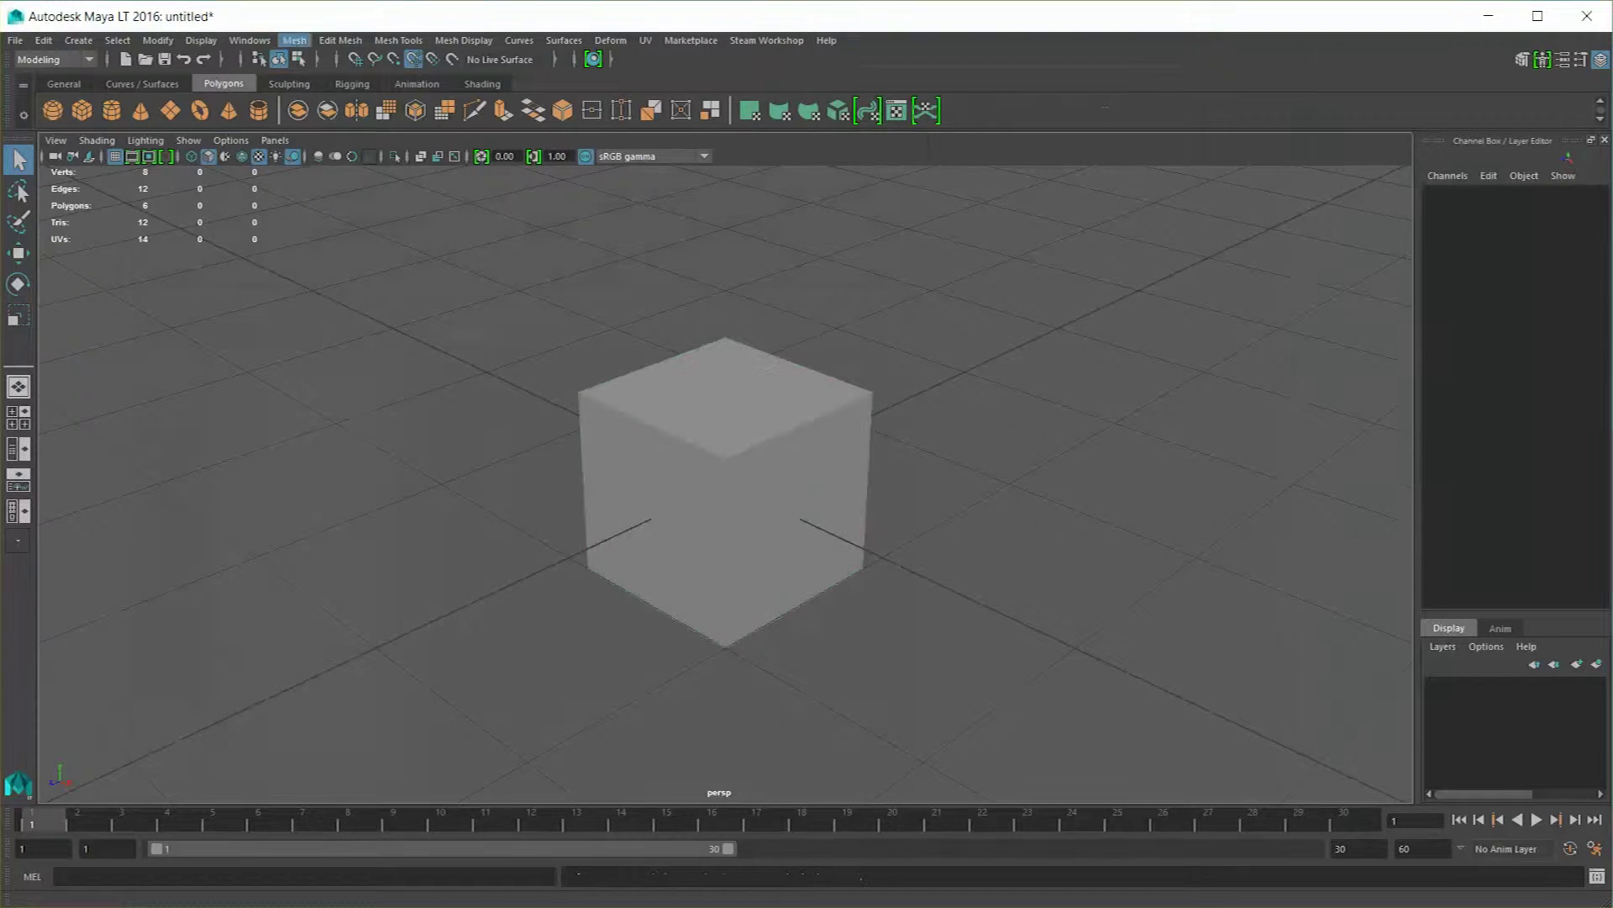
Open the Hypershade editor and check the properties of the existing phong1 material.
{"action": "left_click", "coordinate": [249, 41]}
{"action": "mouse_move", "coordinate": [353, 133]}
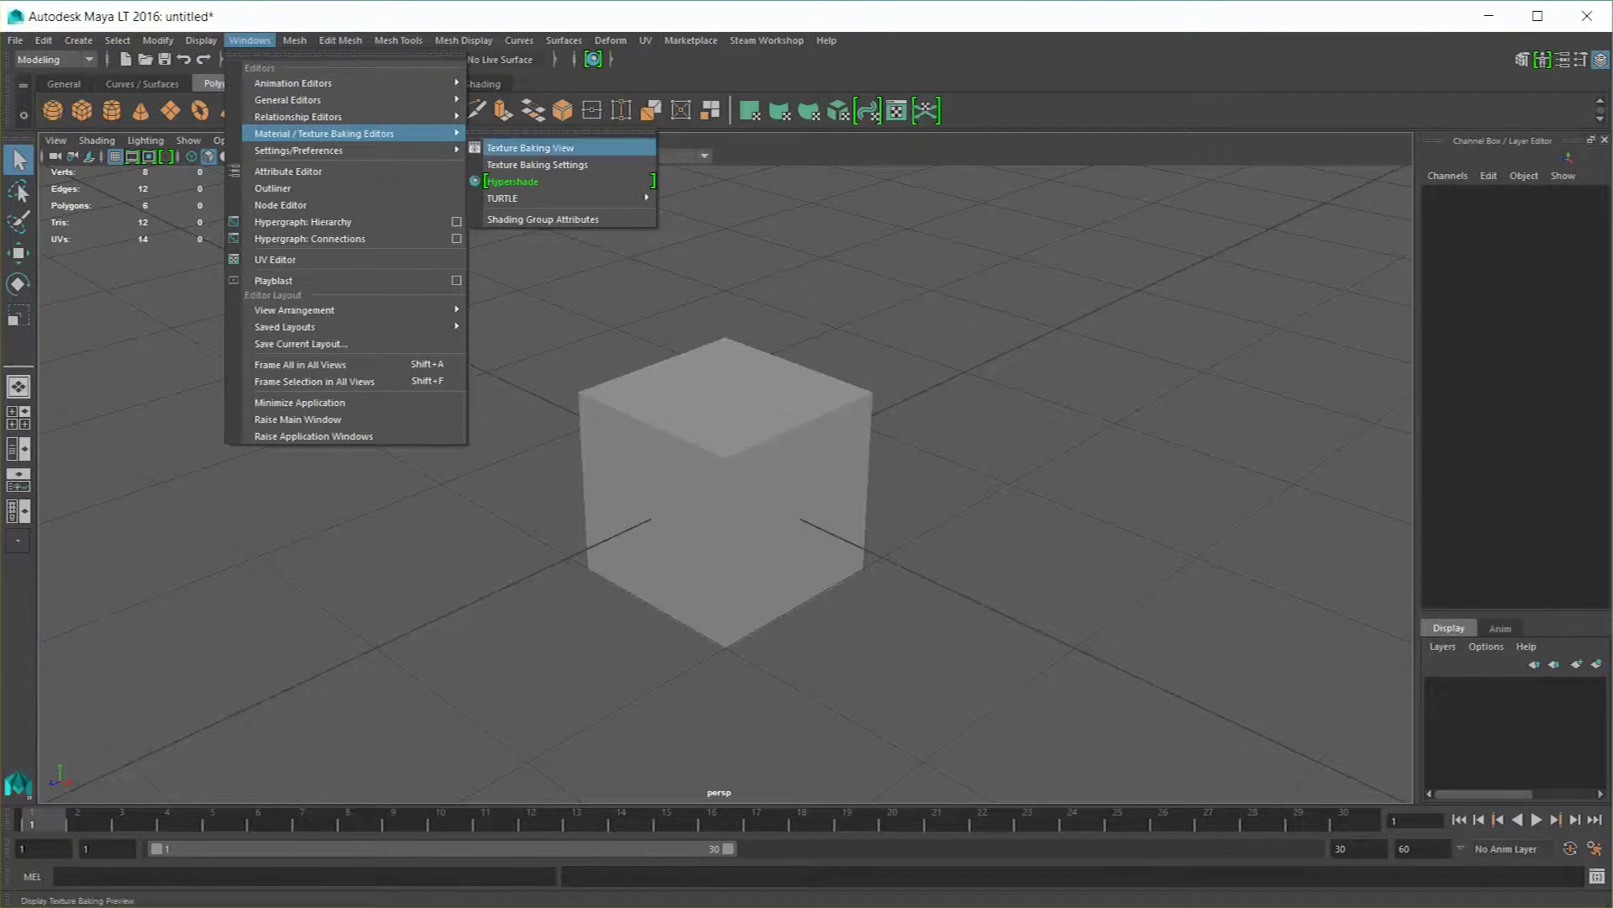
{"action": "left_click", "coordinate": [537, 181]}
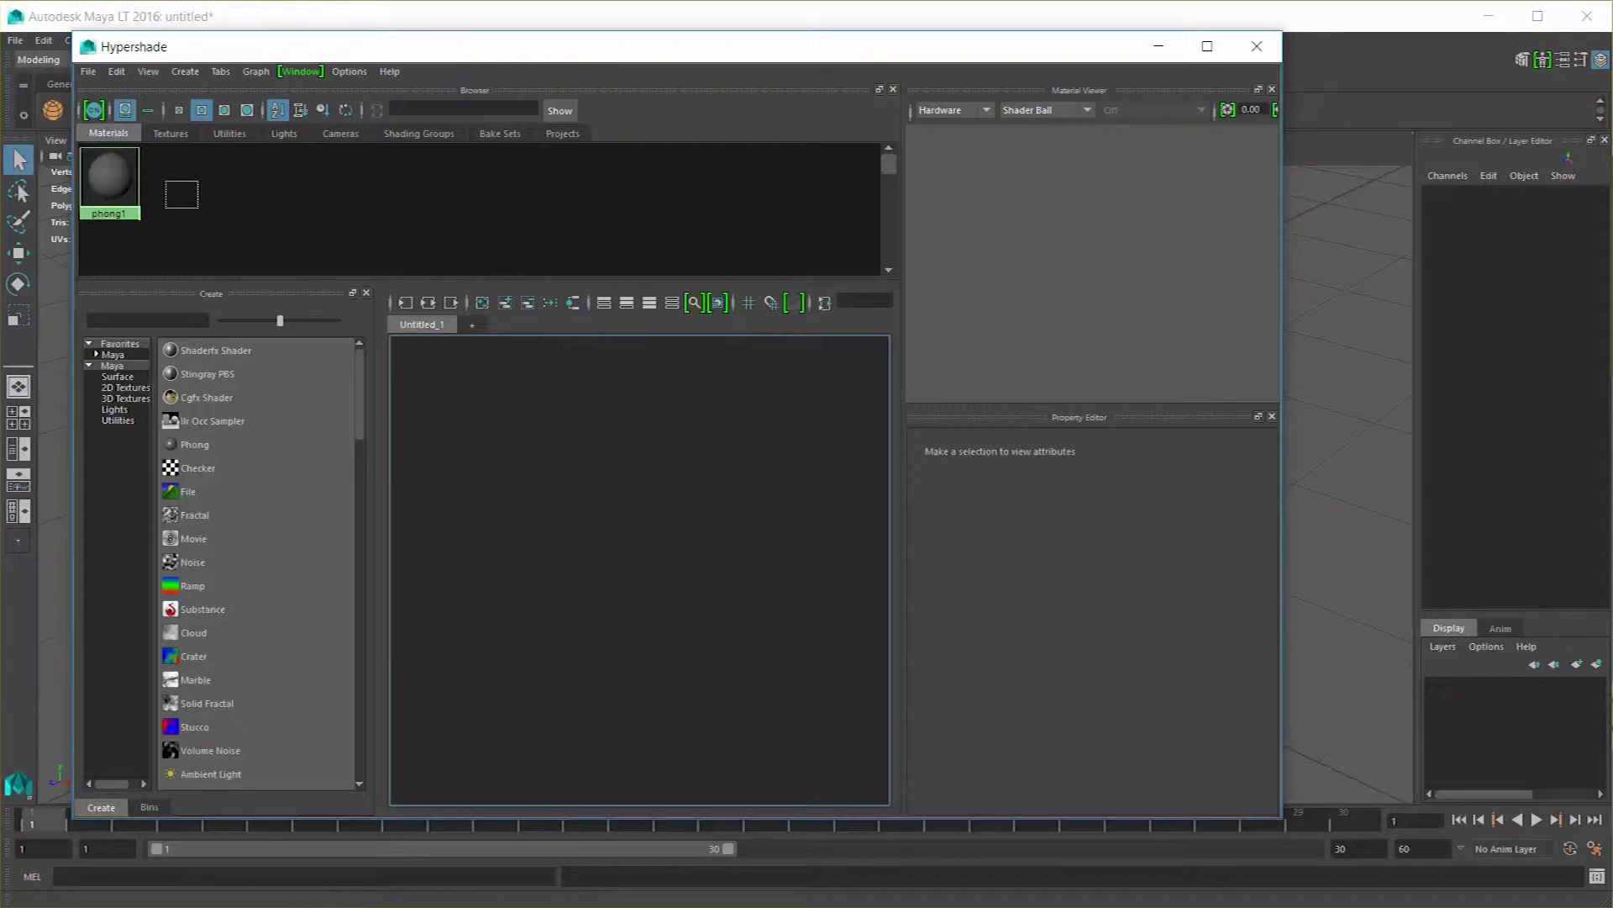
{"action": "left_click", "coordinate": [118, 175]}
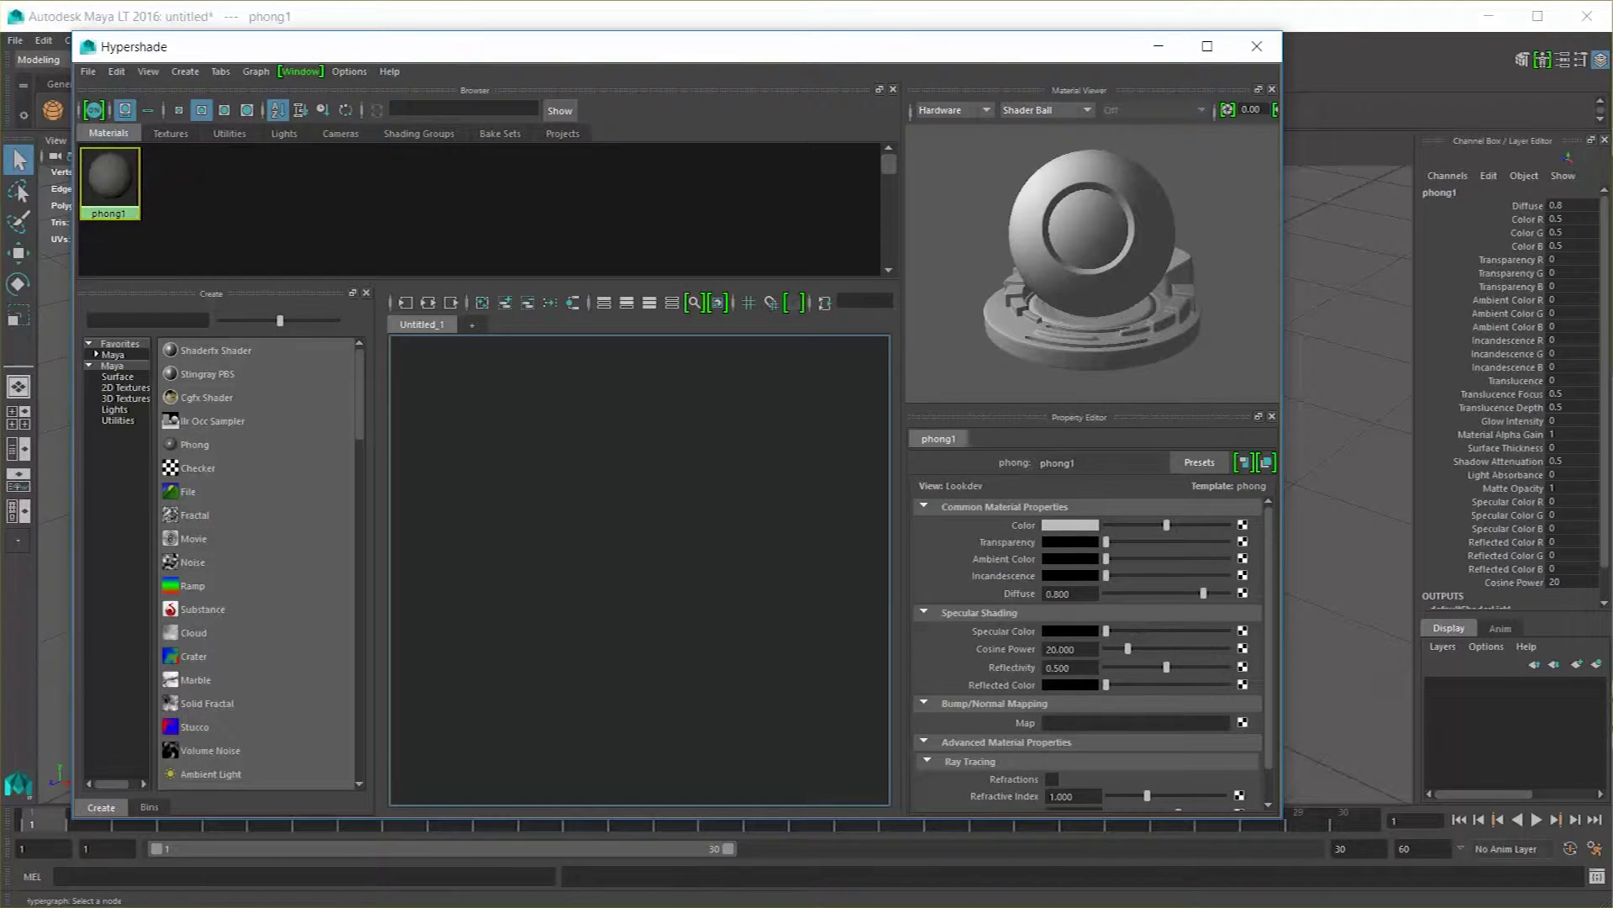
{"action": "left_click", "coordinate": [171, 249]}
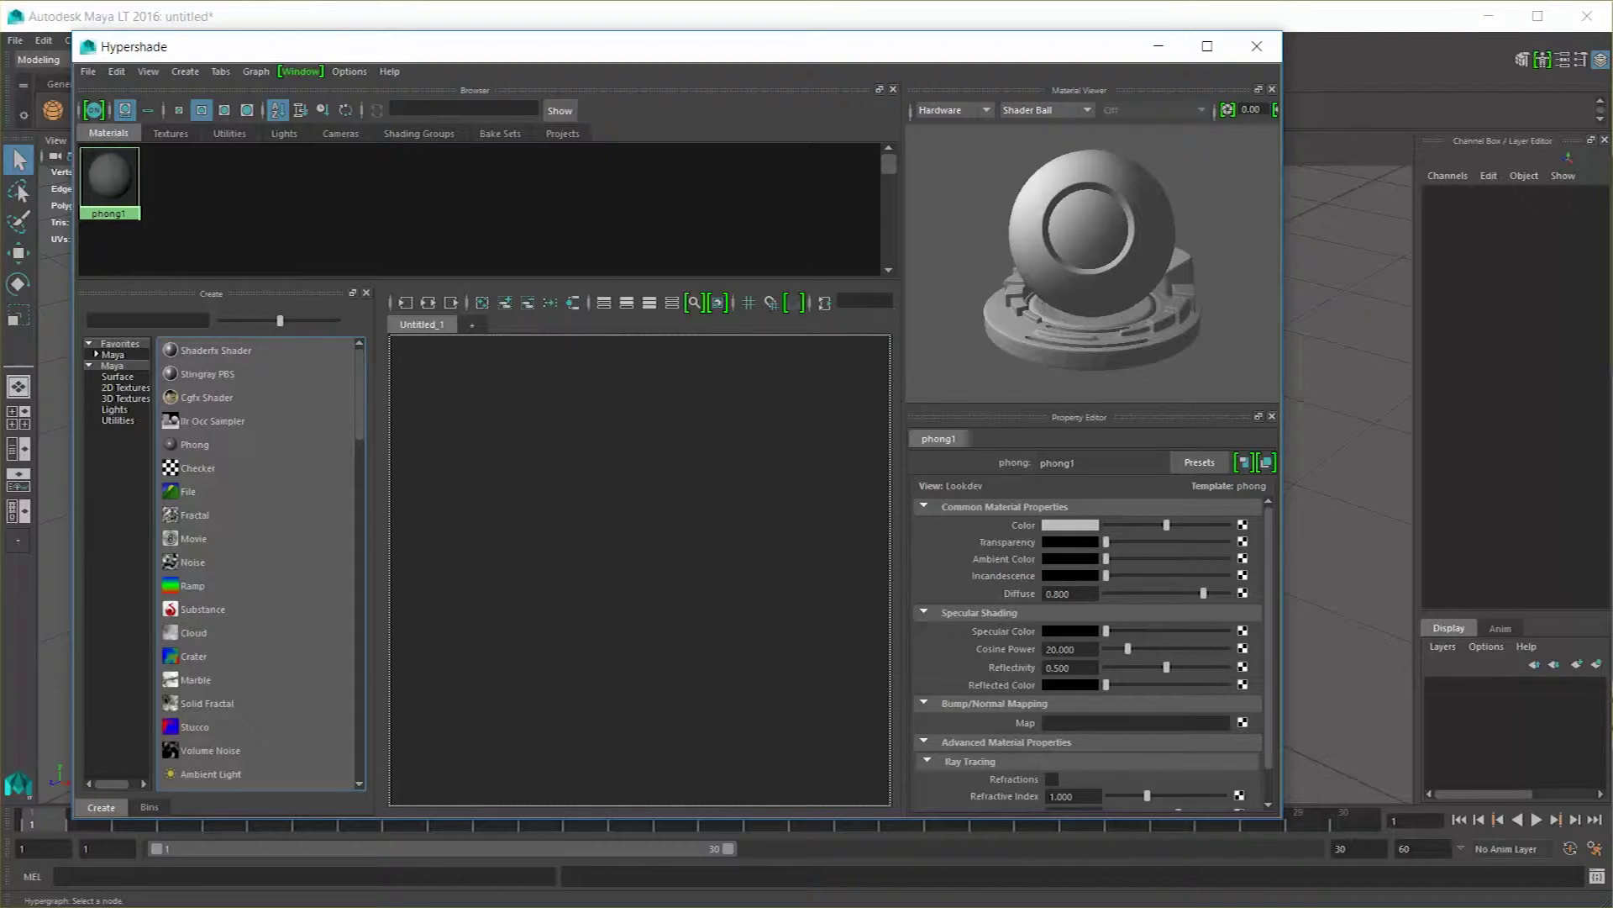
Create a new Phong material and name it Cube_Checkerboard_M.
{"action": "left_click", "coordinate": [194, 444]}
{"action": "double_click", "coordinate": [1057, 462]}
{"action": "type", "text": "c"}
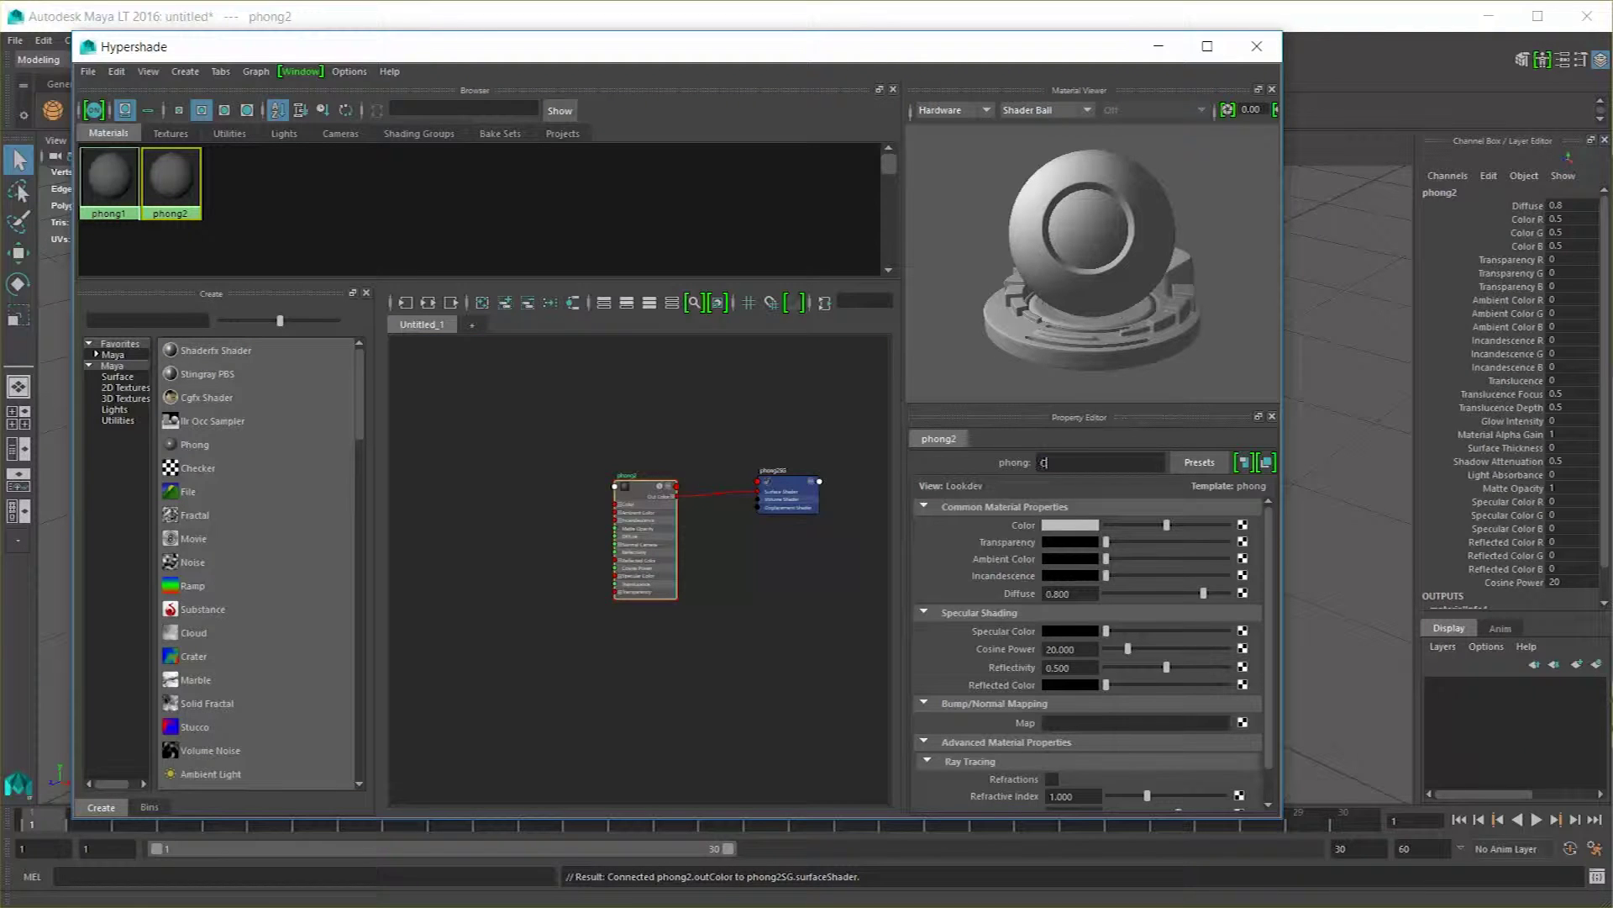
{"action": "type", "text": "ube_CheckerbMoard_M"}
{"action": "key", "text": "Return"}
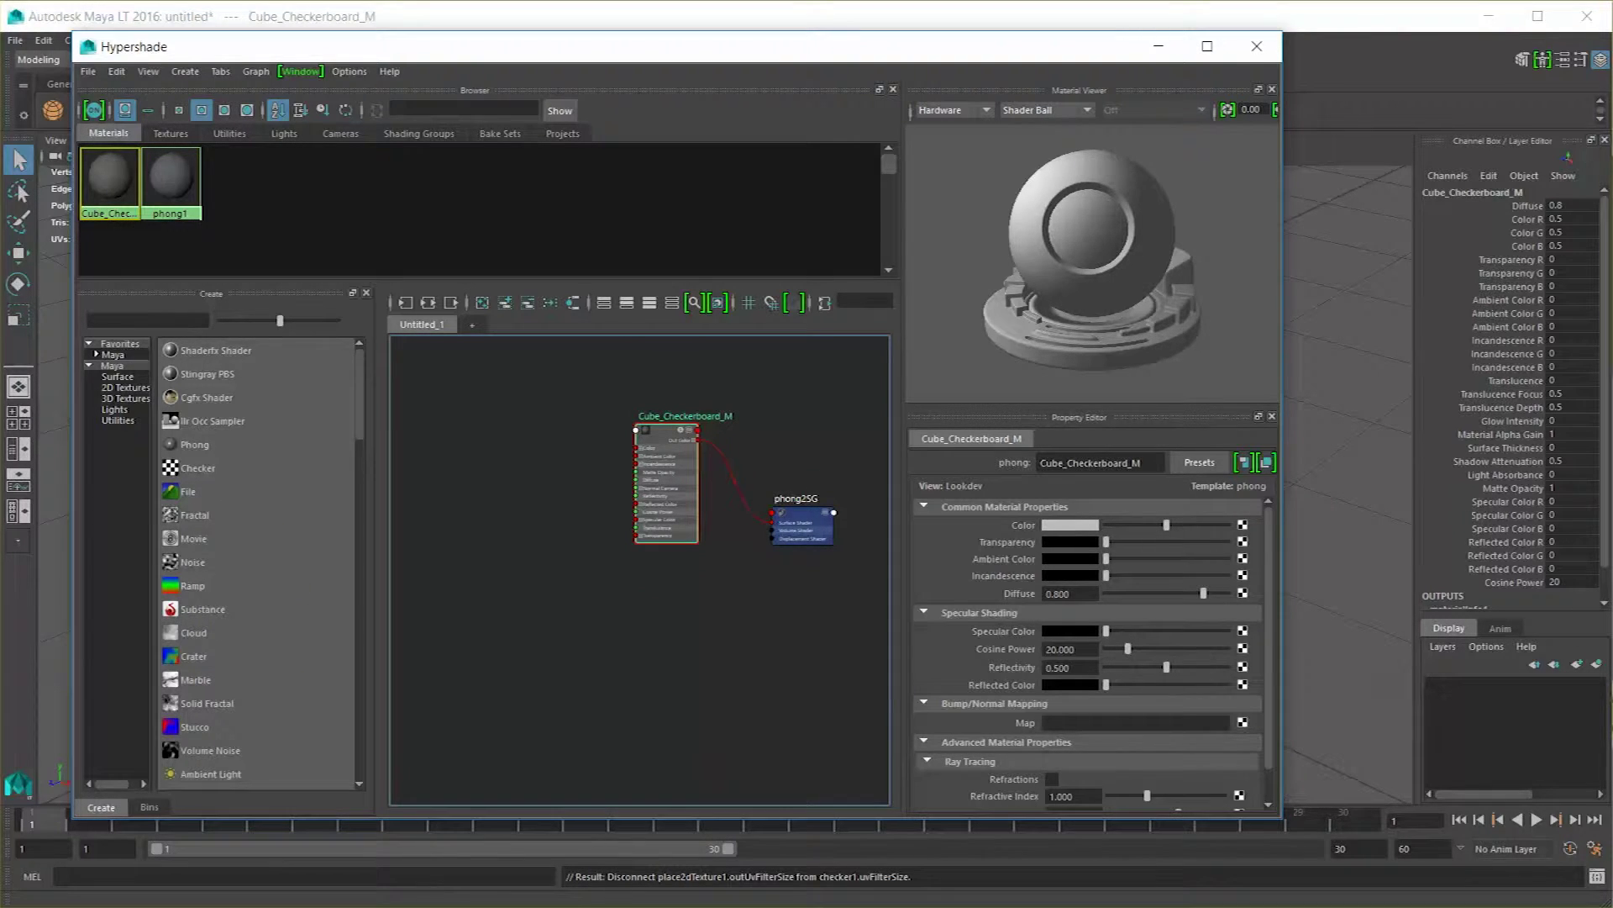
Add a Checker texture to the graph and place its checker and placement nodes before the Cube_Checkerboard_M node.
{"action": "left_click", "coordinate": [197, 467]}
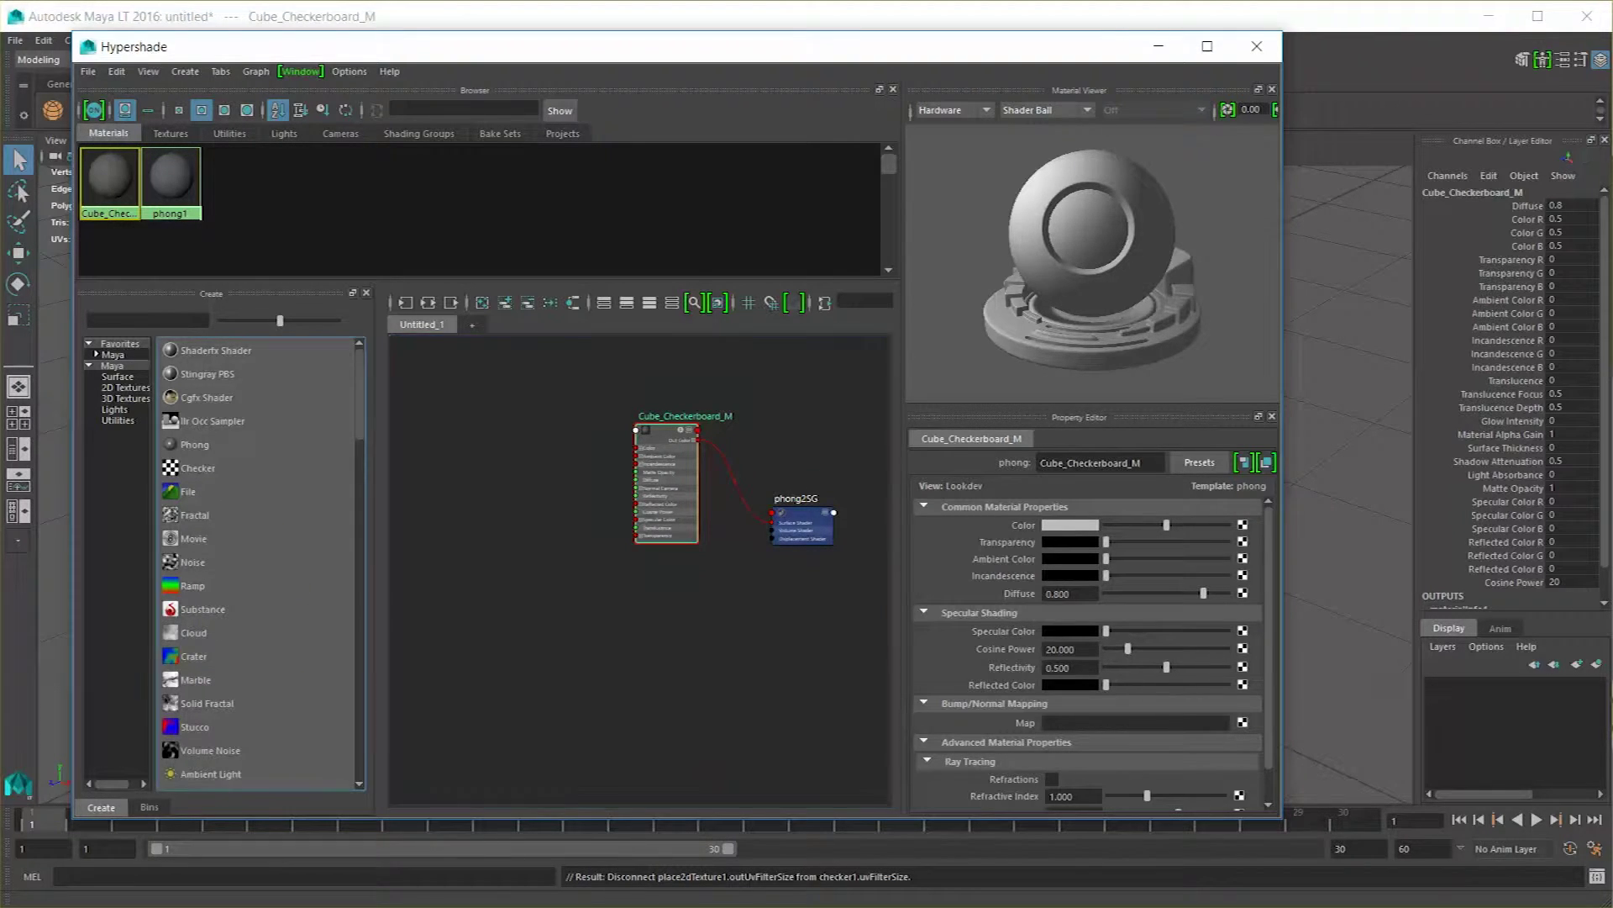
{"action": "left_click_drag", "start_coordinate": [519, 447], "coordinate": [456, 422]}
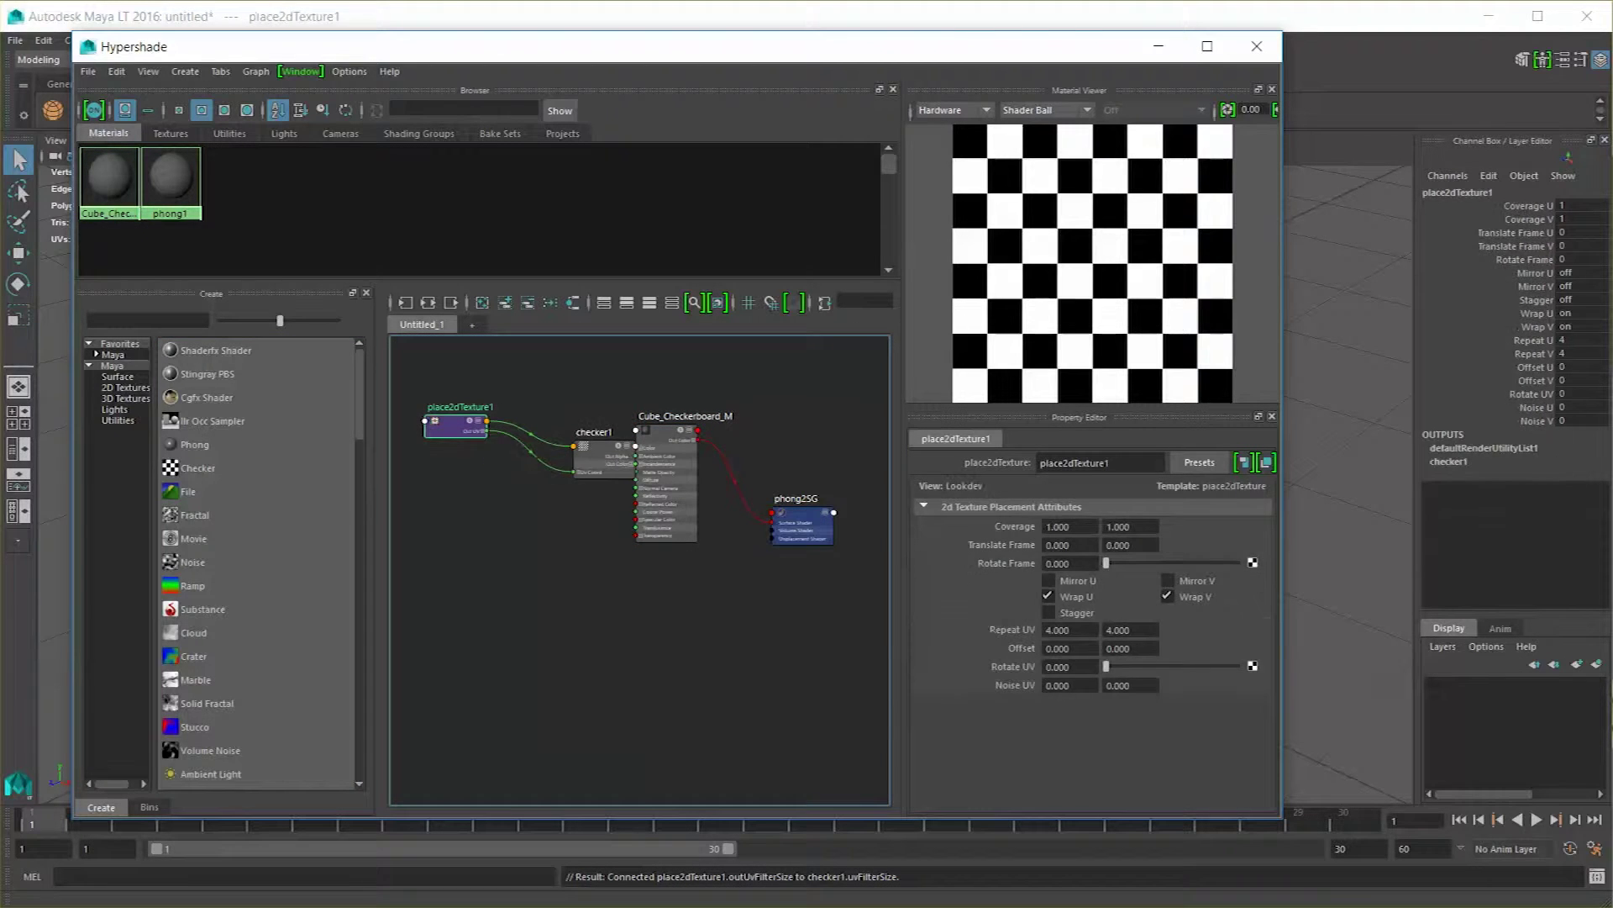
{"action": "left_click_drag", "start_coordinate": [603, 450], "coordinate": [467, 415]}
{"action": "left_click", "coordinate": [552, 427]}
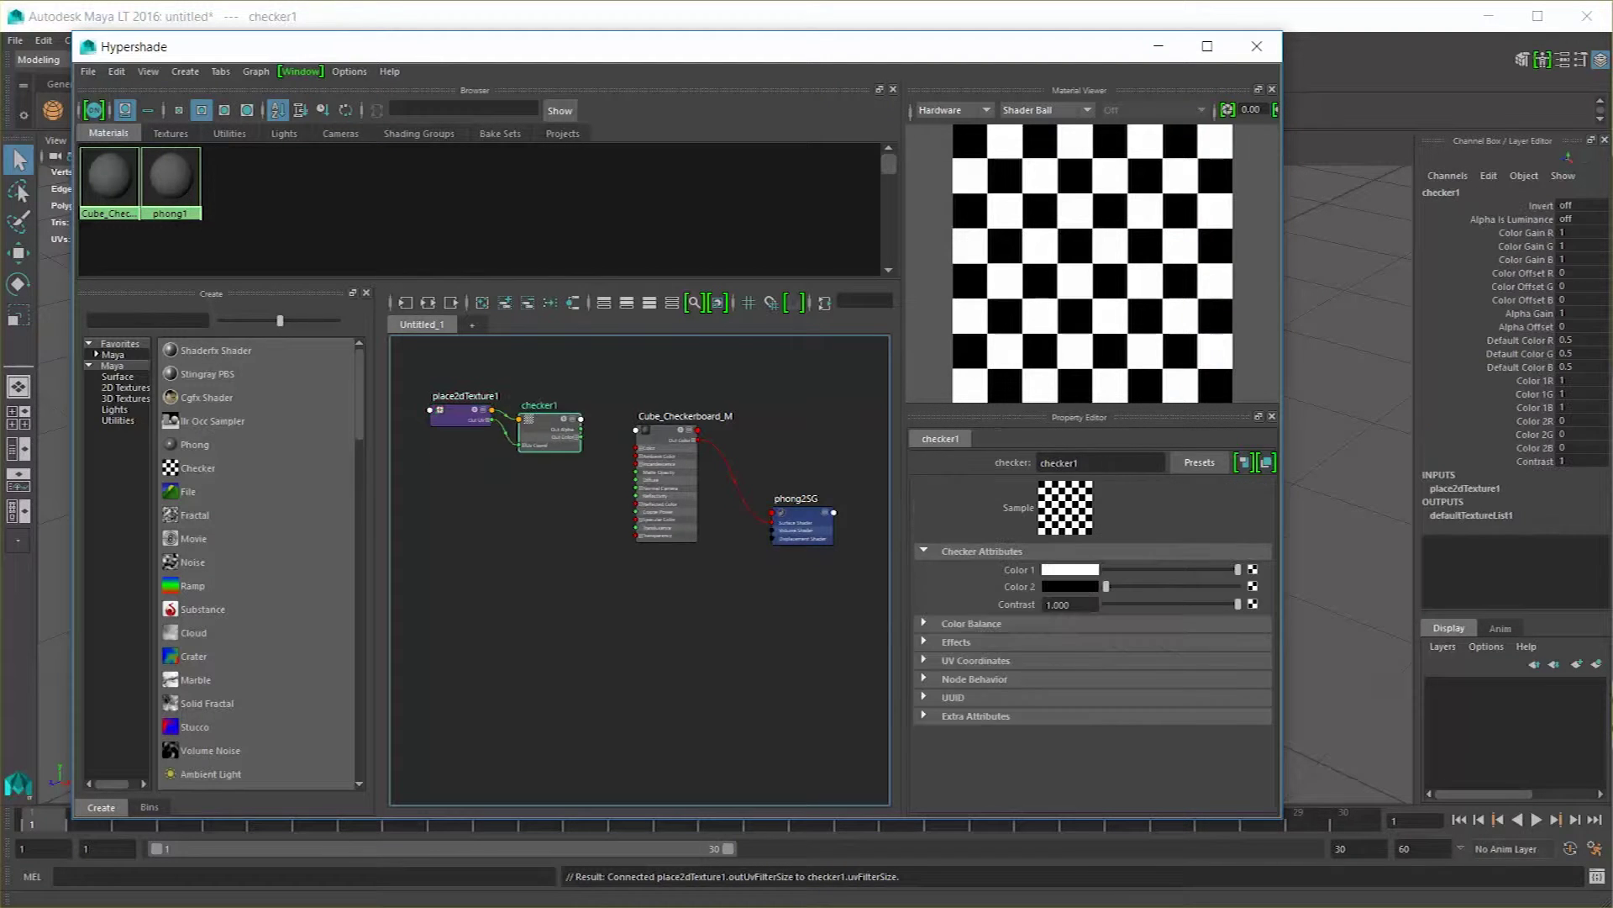
Arrange the checker1 and Cube_Checkerboard_M nodes side by side so their attribute ports are readable.
{"action": "scroll", "coordinate": [589, 468], "scroll_direction": "up", "scroll_amount": 5}
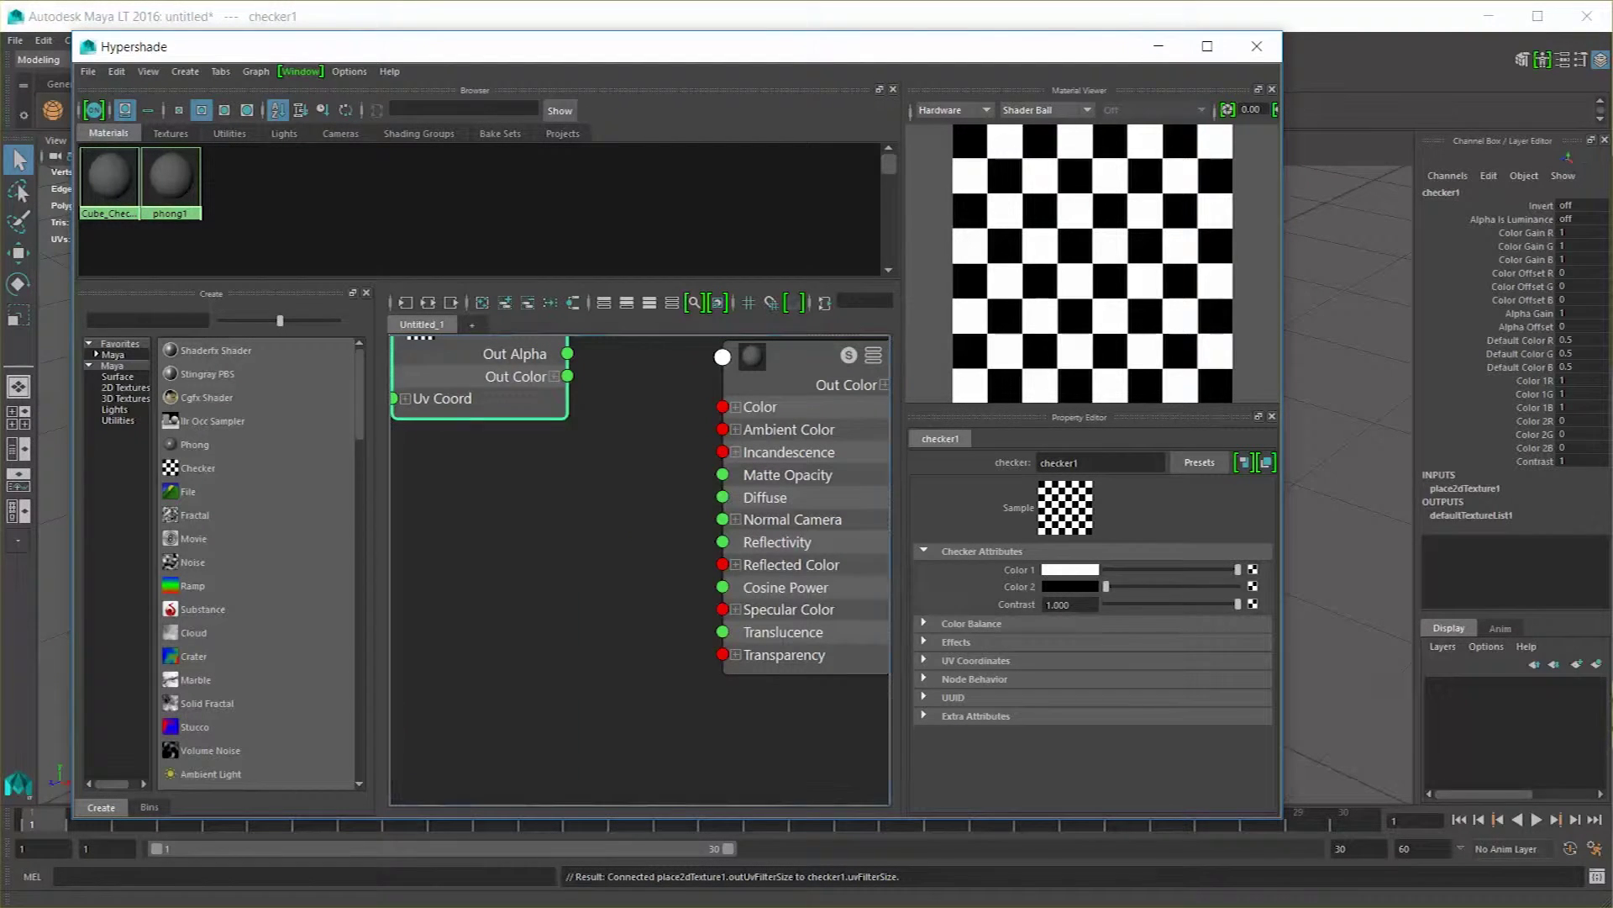
{"action": "middle_click_drag", "start_coordinate": [639, 504], "coordinate": [637, 584], "text": "alt"}
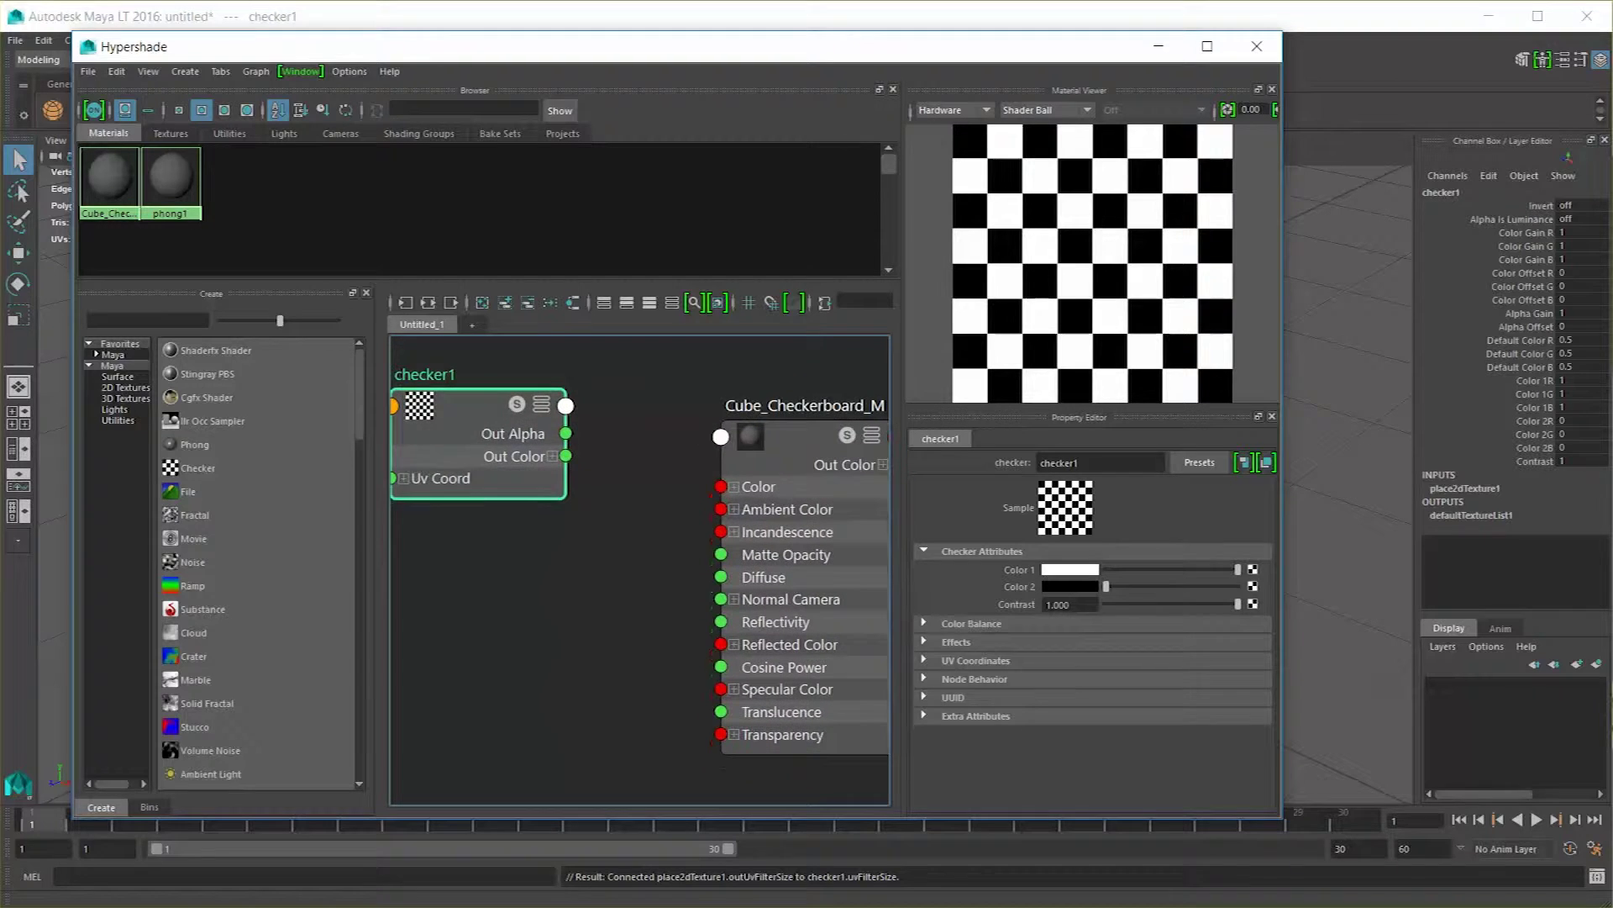
{"action": "left_click_drag", "start_coordinate": [471, 404], "coordinate": [493, 413]}
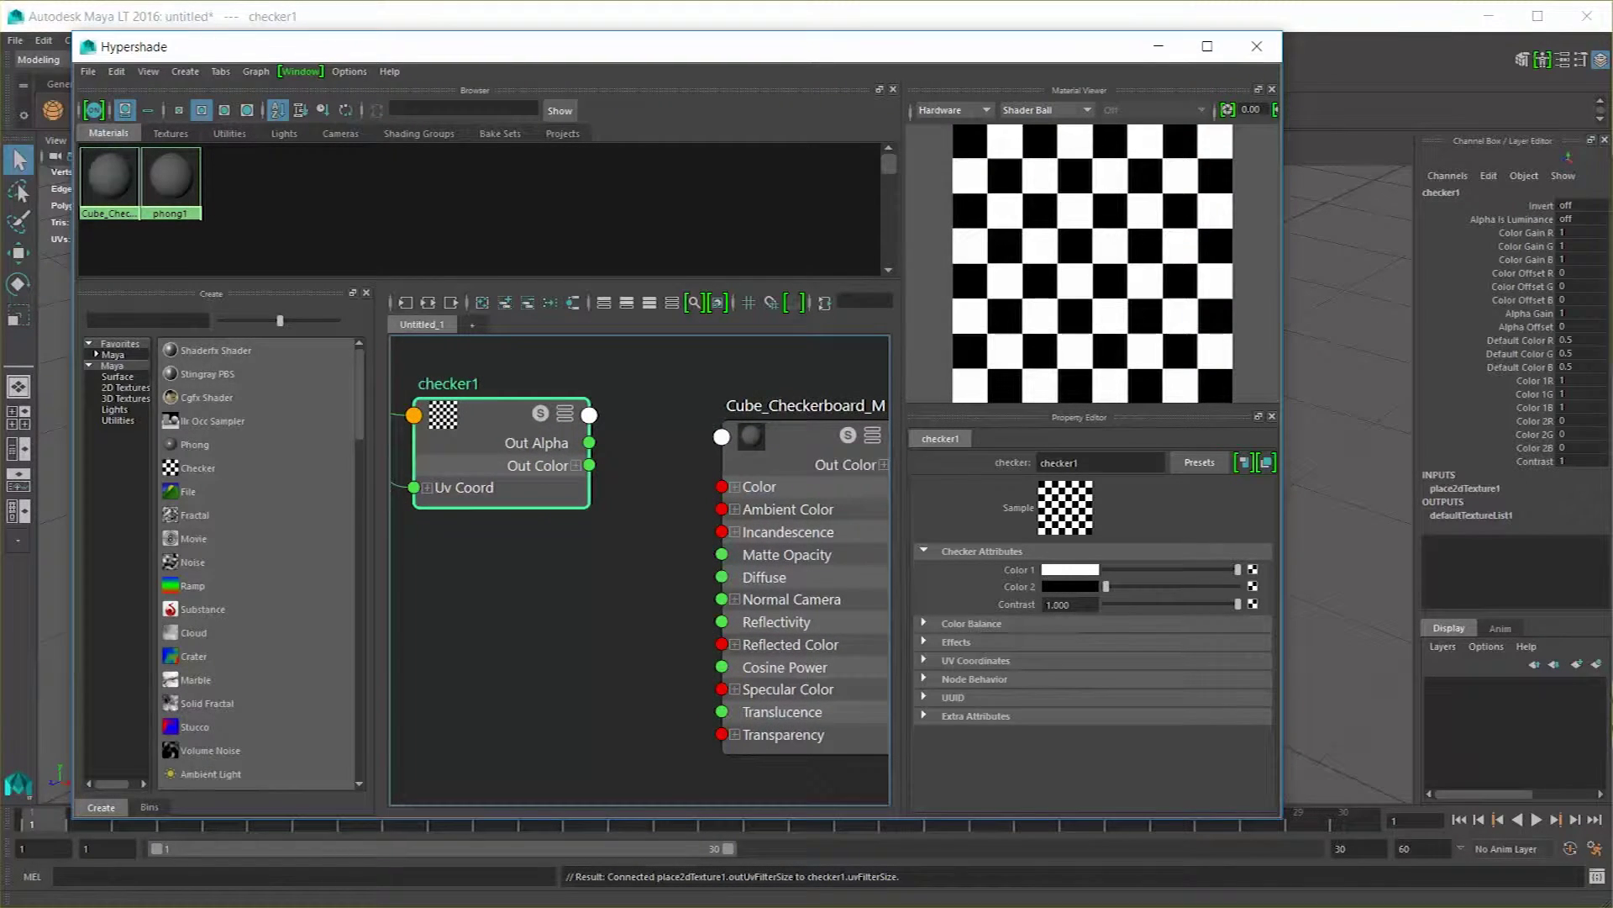
{"action": "left_click_drag", "start_coordinate": [790, 435], "coordinate": [758, 420]}
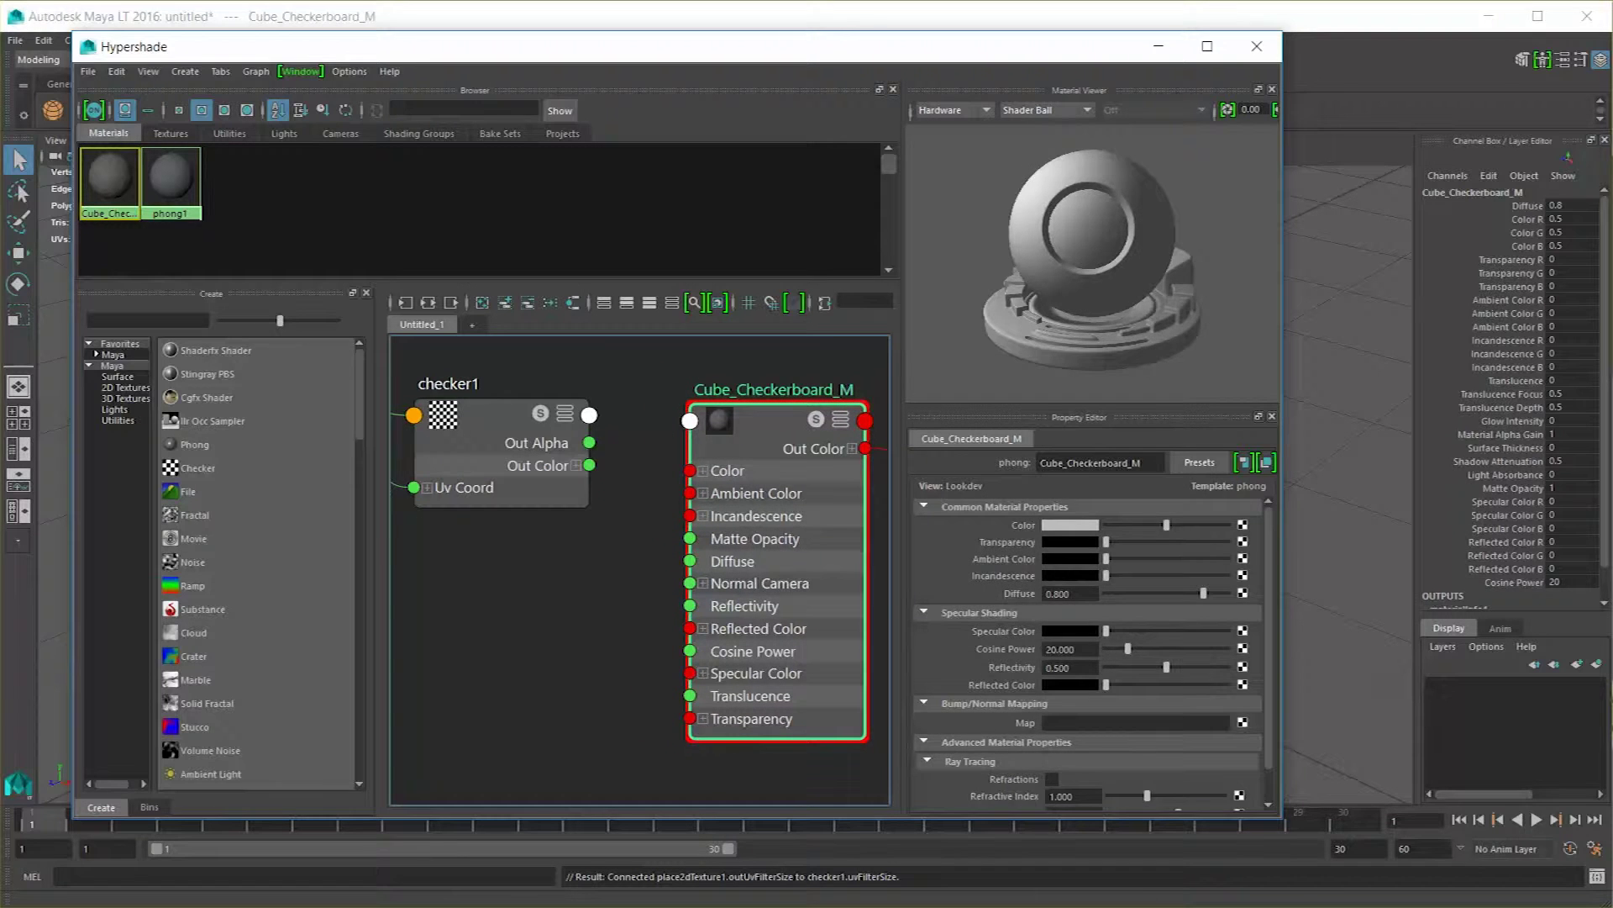
{"action": "left_click_drag", "start_coordinate": [492, 414], "coordinate": [487, 413]}
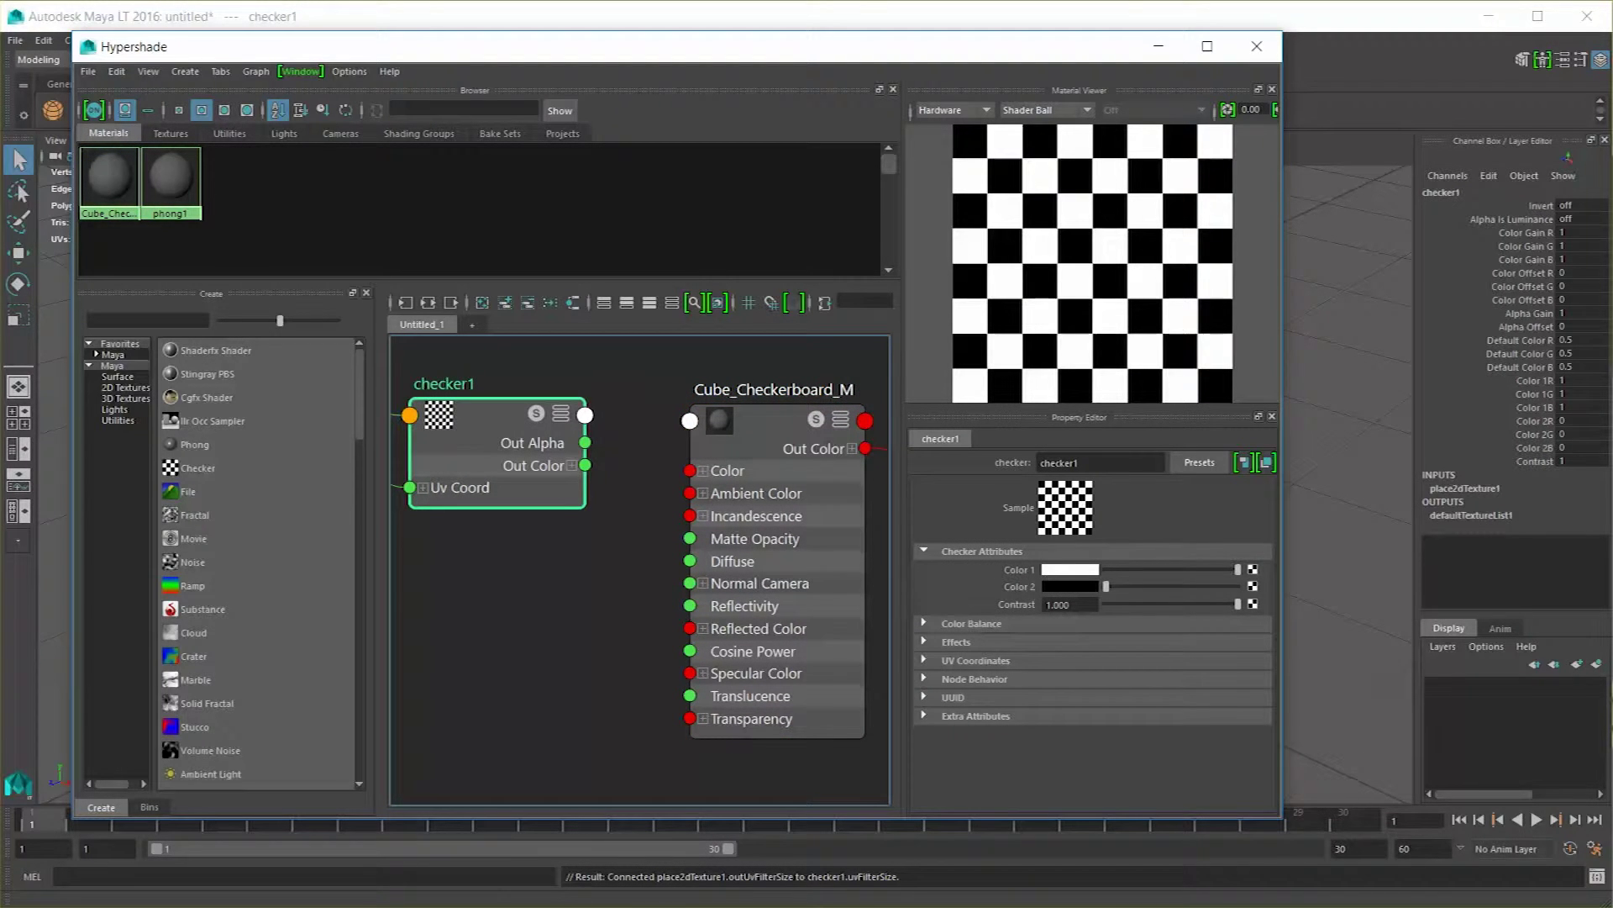
{"action": "mouse_move", "coordinate": [500, 424]}
{"action": "left_mouse_down"}
{"action": "mouse_move", "coordinate": [505, 390]}
{"action": "mouse_move", "coordinate": [511, 404]}
{"action": "left_mouse_up"}
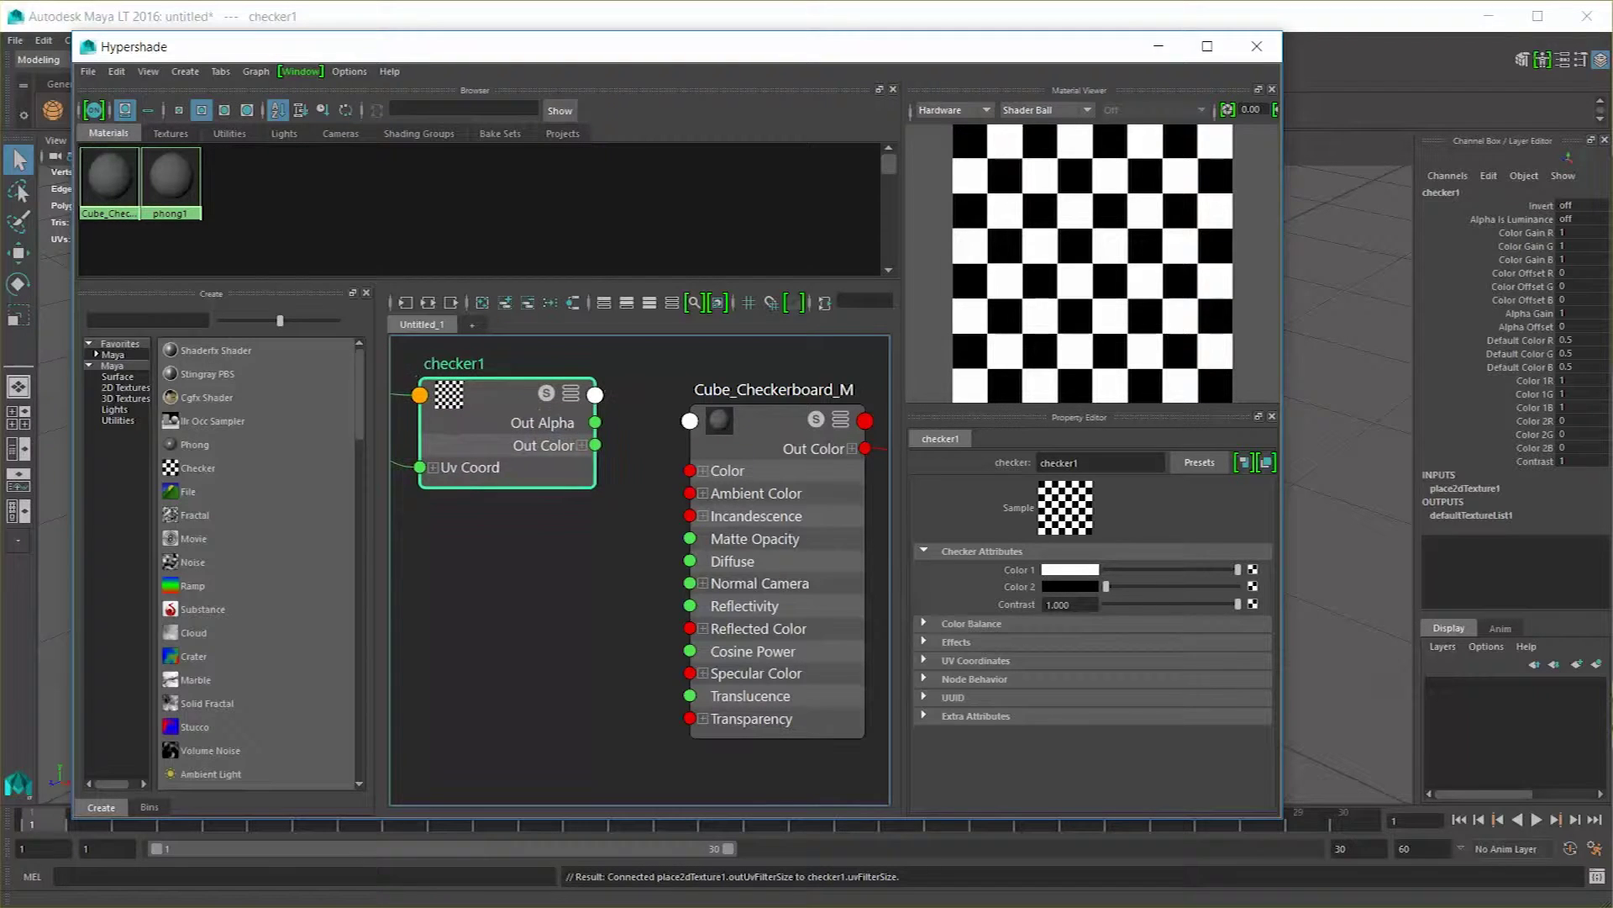
{"action": "mouse_move", "coordinate": [765, 420]}
{"action": "left_mouse_down"}
{"action": "mouse_move", "coordinate": [742, 396]}
{"action": "mouse_move", "coordinate": [763, 408]}
{"action": "mouse_move", "coordinate": [762, 391]}
{"action": "mouse_move", "coordinate": [742, 399]}
{"action": "left_mouse_up"}
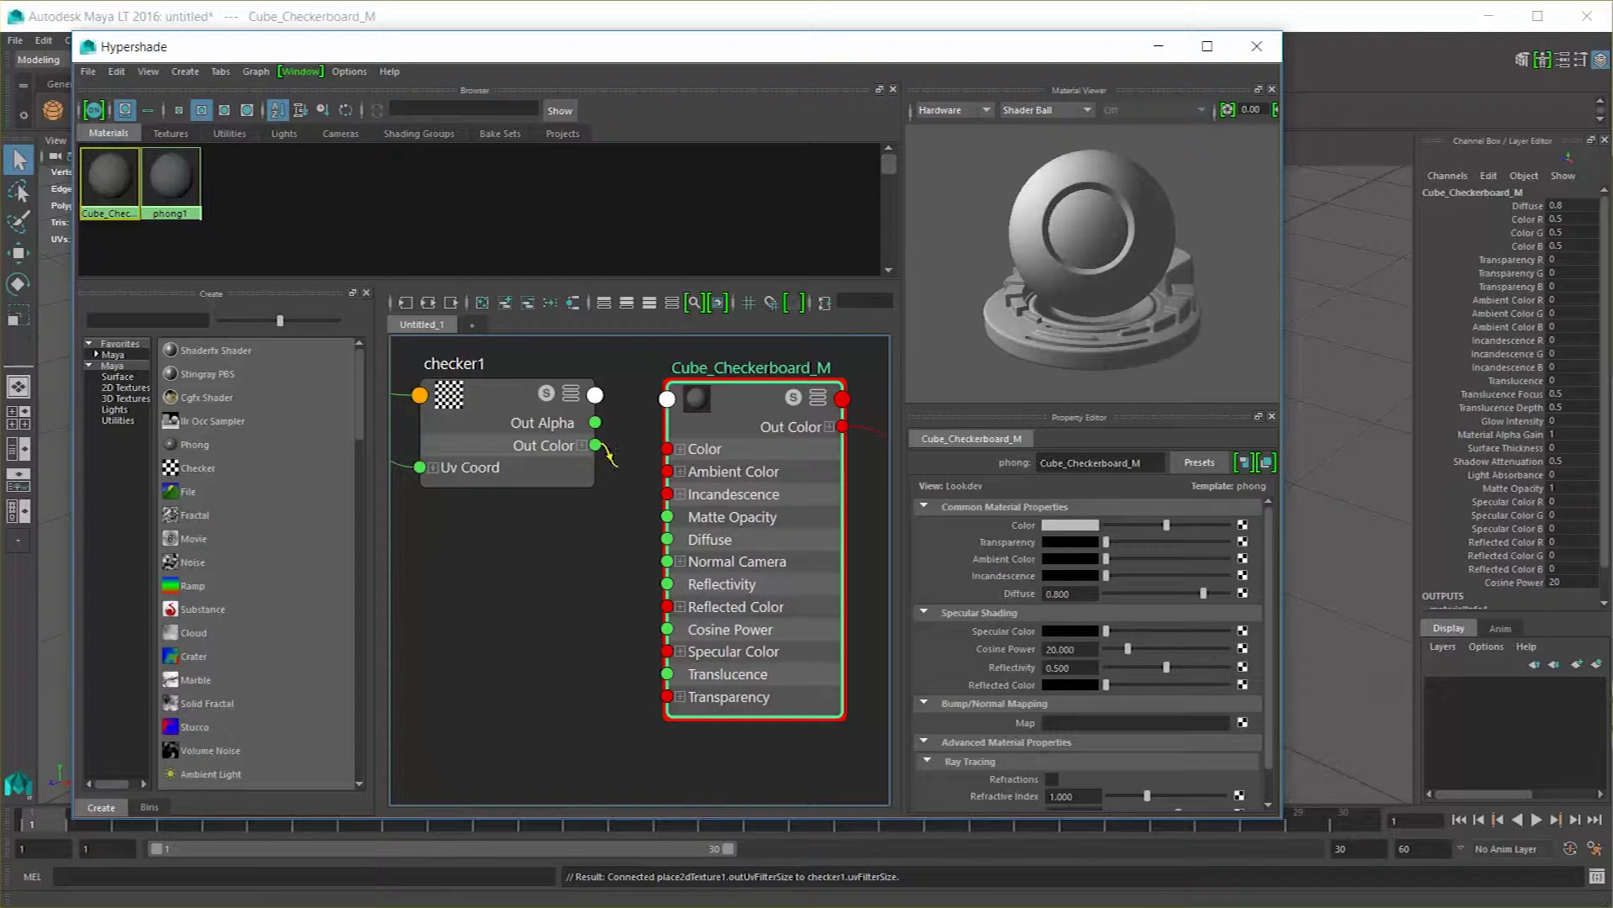
{"action": "left_click_drag", "start_coordinate": [596, 445], "coordinate": [665, 560]}
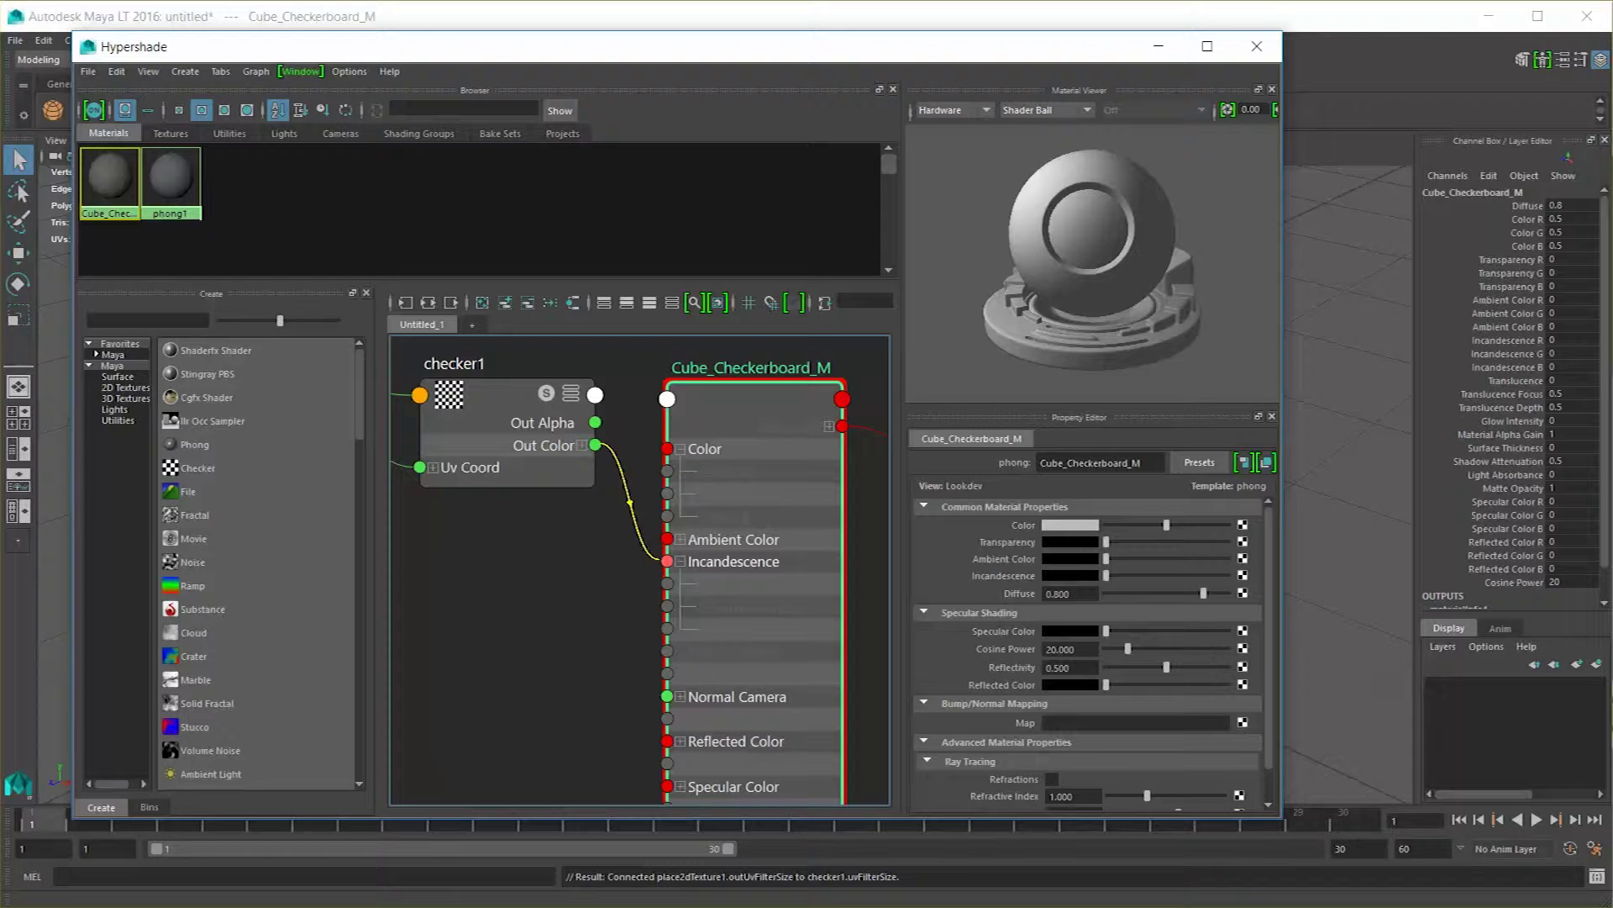
{"action": "left_click_drag", "start_coordinate": [664, 561], "coordinate": [667, 622]}
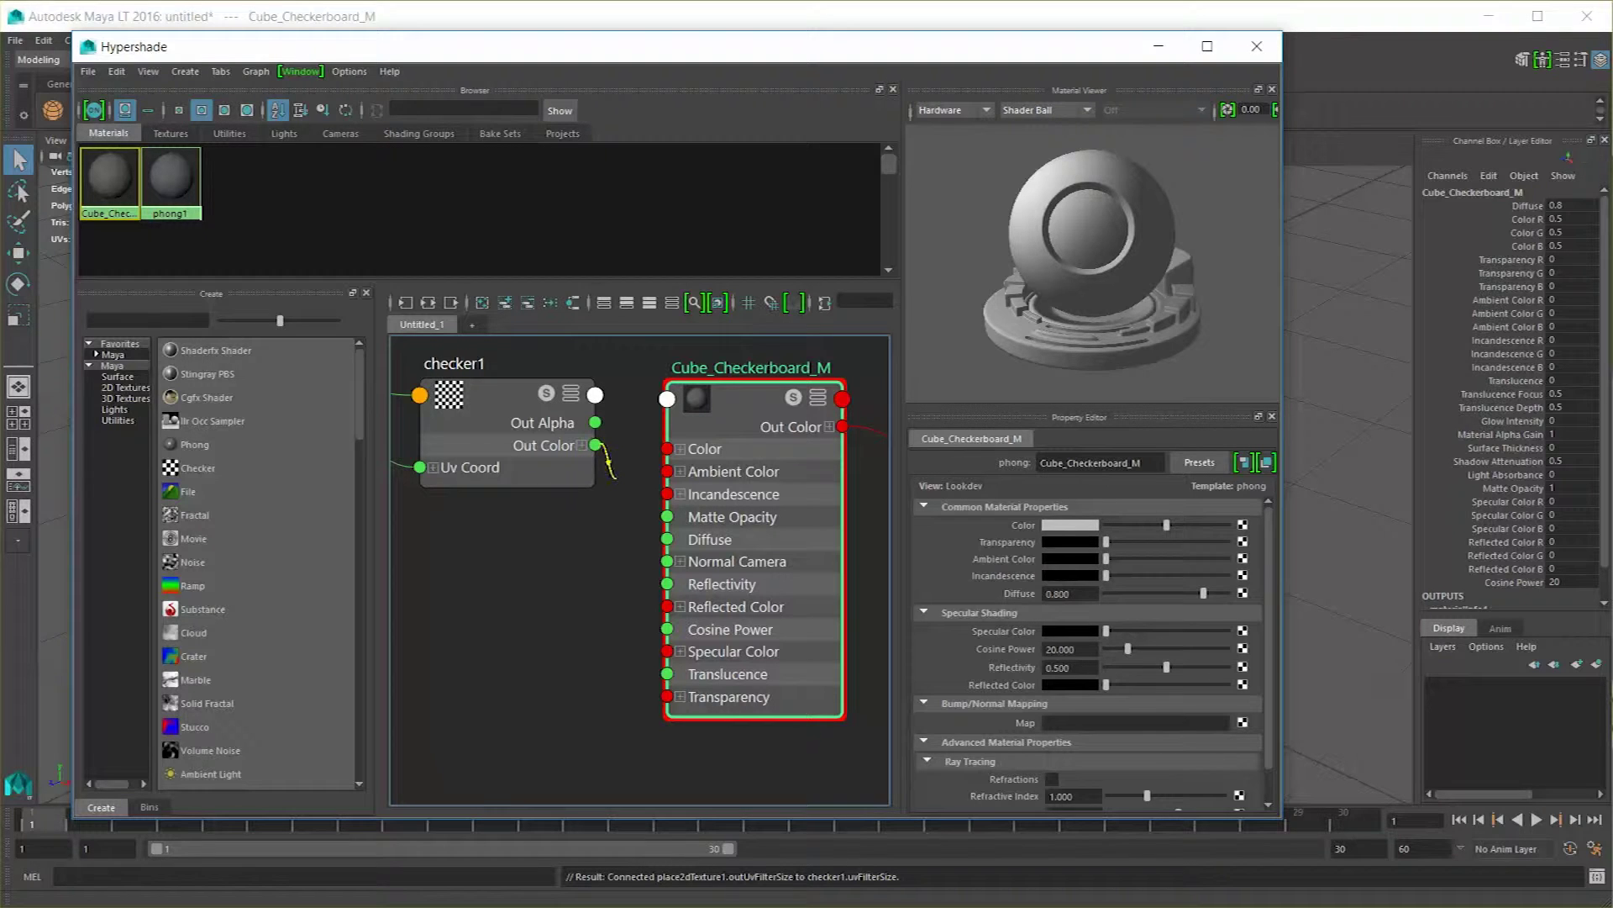
{"action": "left_click_drag", "start_coordinate": [616, 478], "coordinate": [667, 448]}
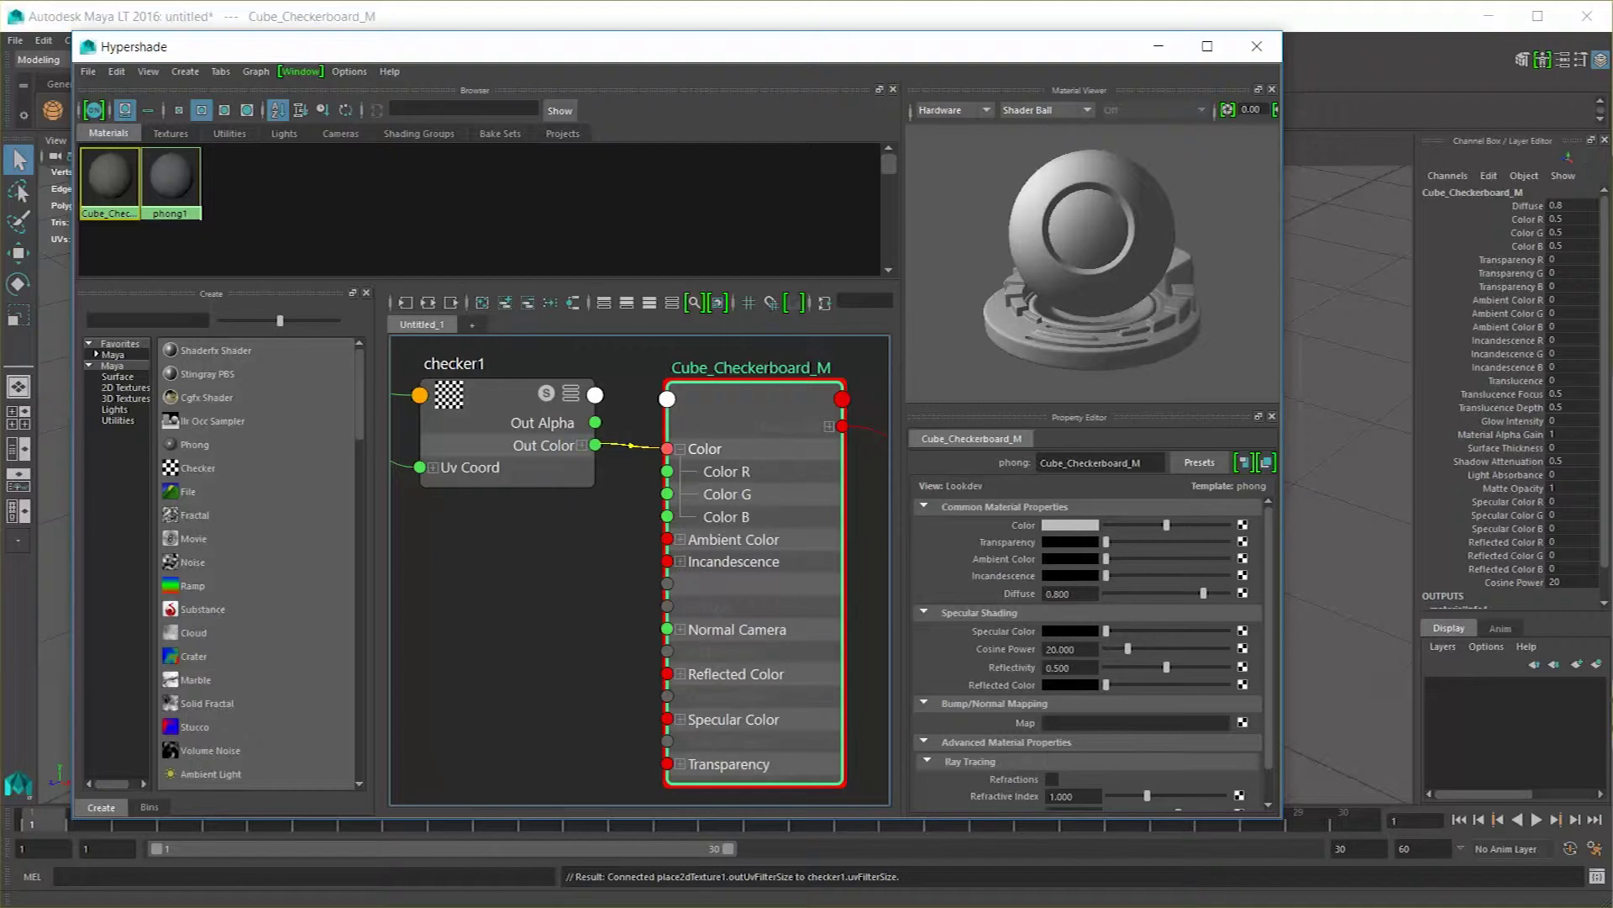
{"action": "left_click_drag", "start_coordinate": [667, 448], "coordinate": [645, 473]}
Connect checker1's Out Color to the Color input of Cube_Checkerboard_M and preview the material on a Sphere.
{"action": "left_click", "coordinate": [582, 446]}
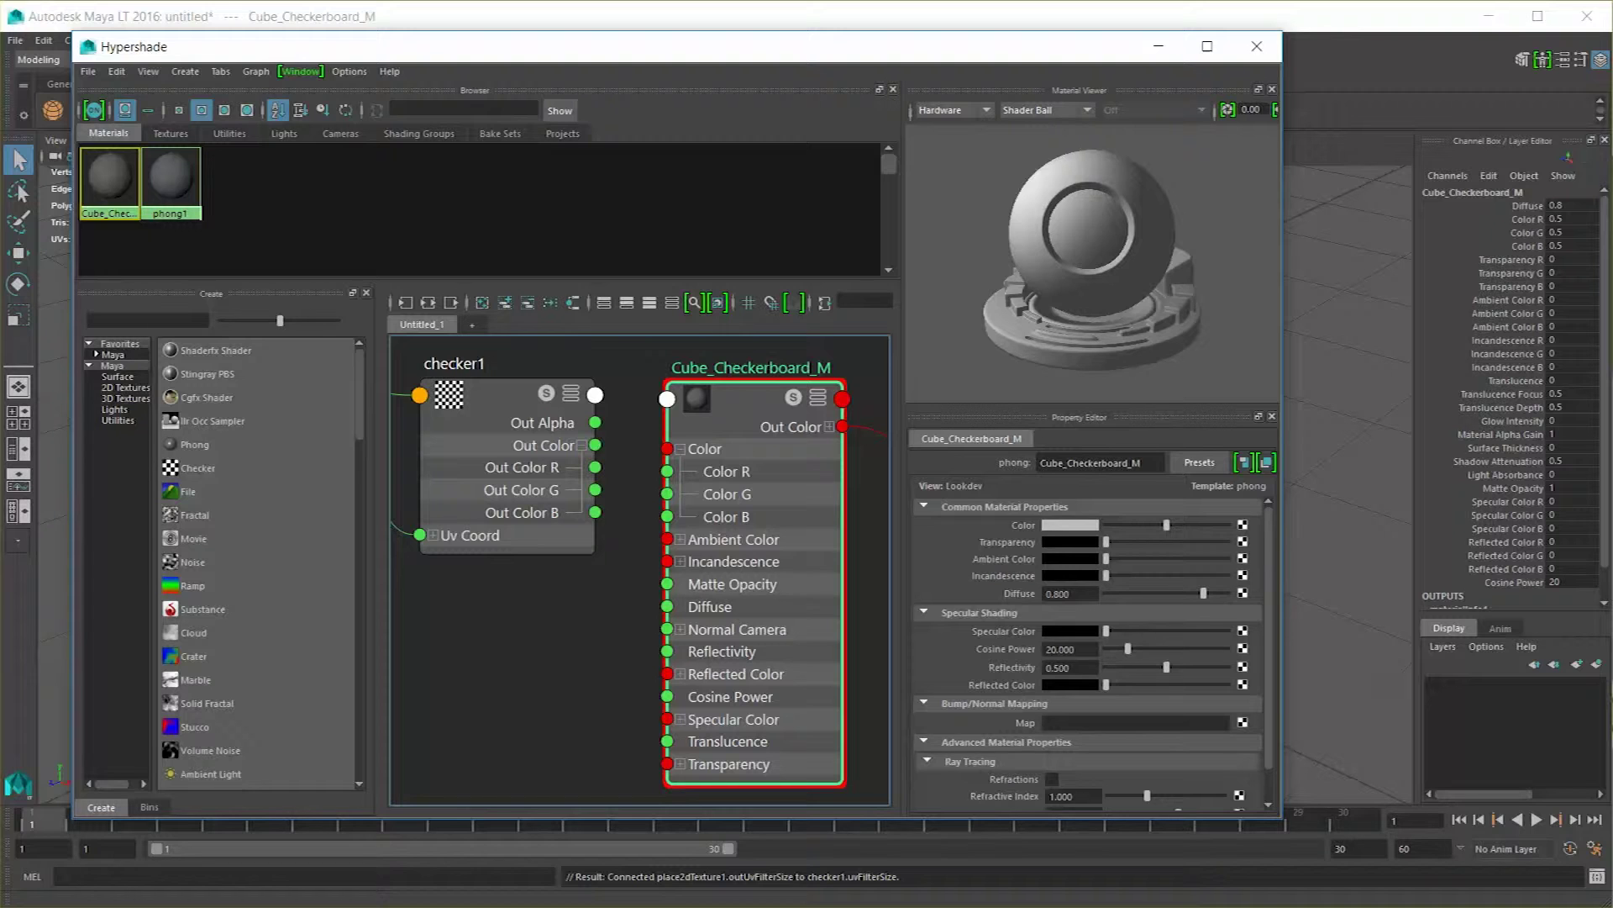
{"action": "left_click_drag", "start_coordinate": [595, 445], "coordinate": [668, 471]}
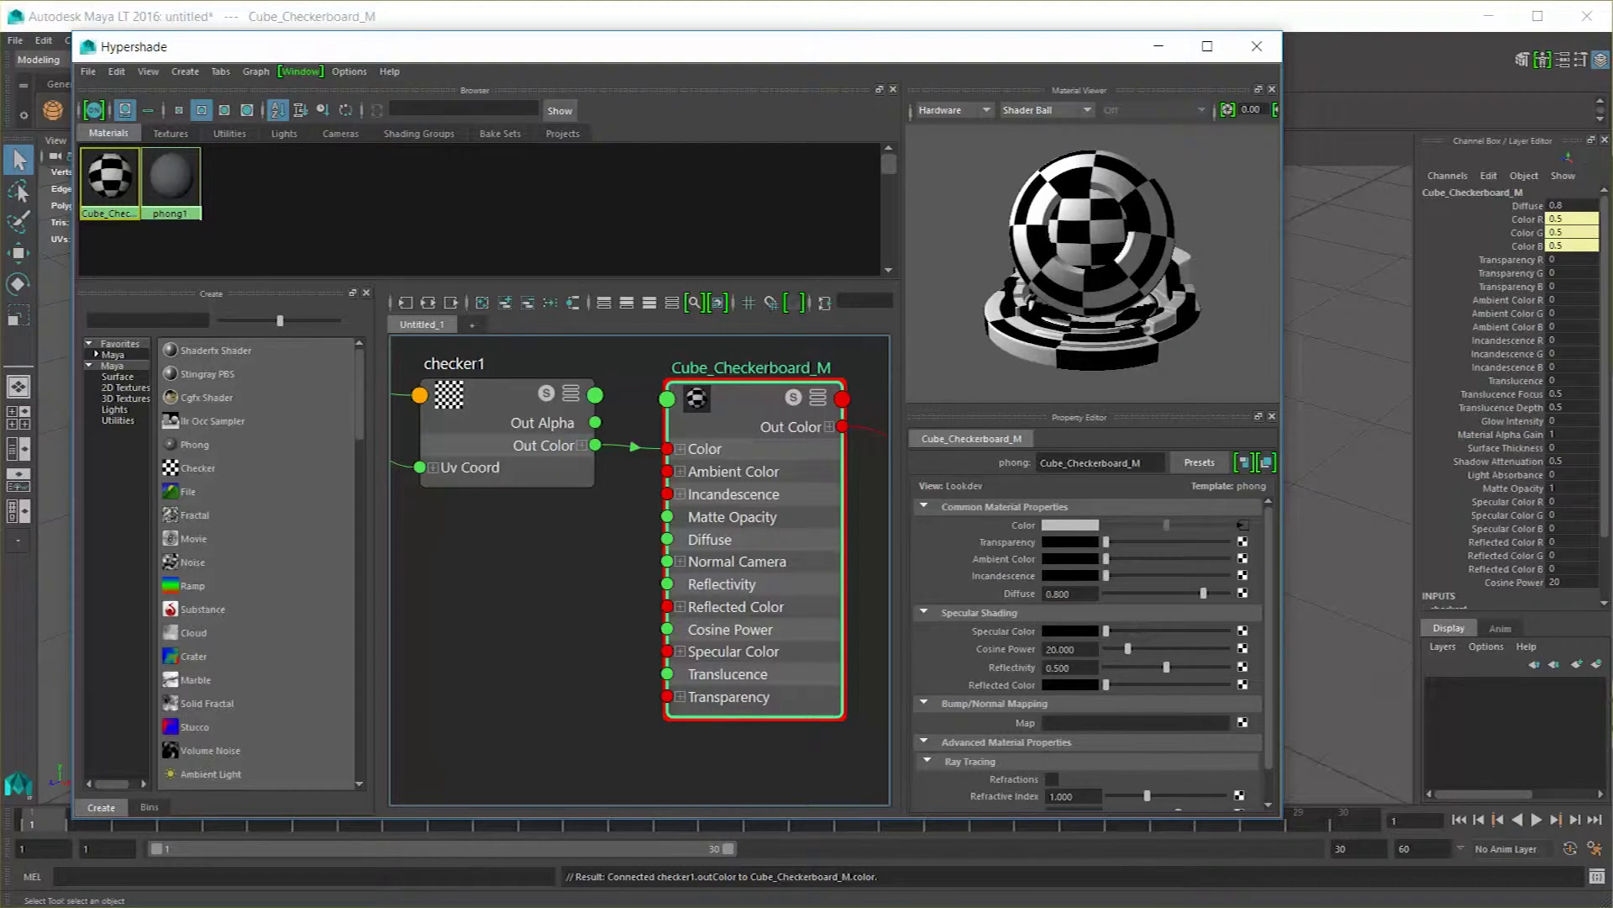
{"action": "left_click", "coordinate": [1046, 110]}
{"action": "left_click", "coordinate": [1047, 246]}
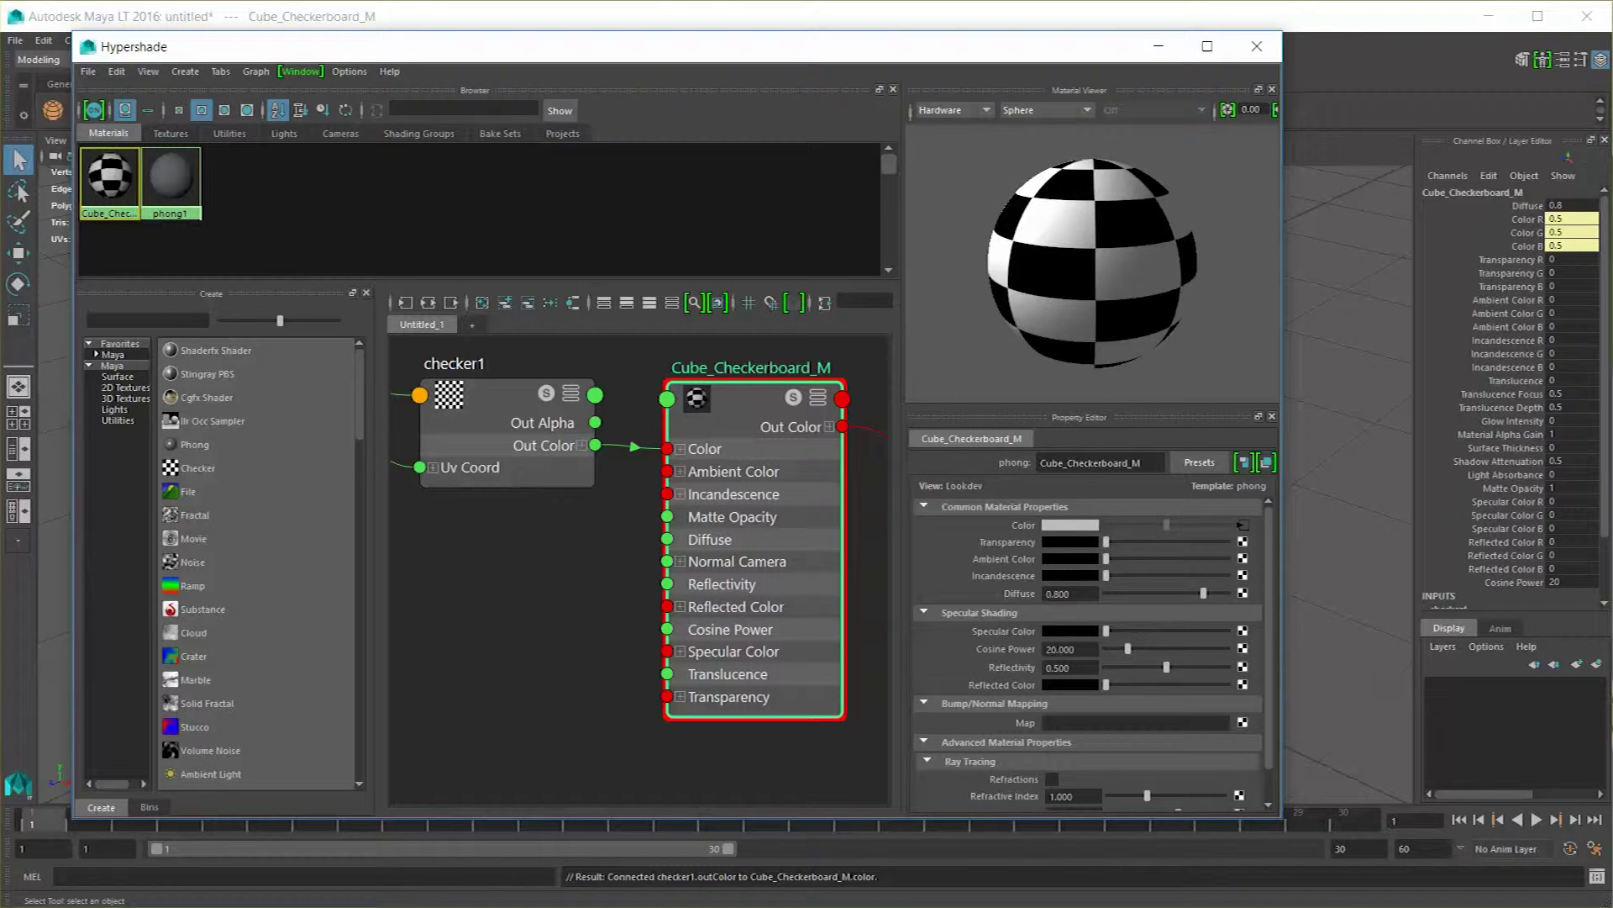
Set Color 1 of the checker1 texture to a bright lime green.
{"action": "left_click_drag", "start_coordinate": [504, 403], "coordinate": [498, 399]}
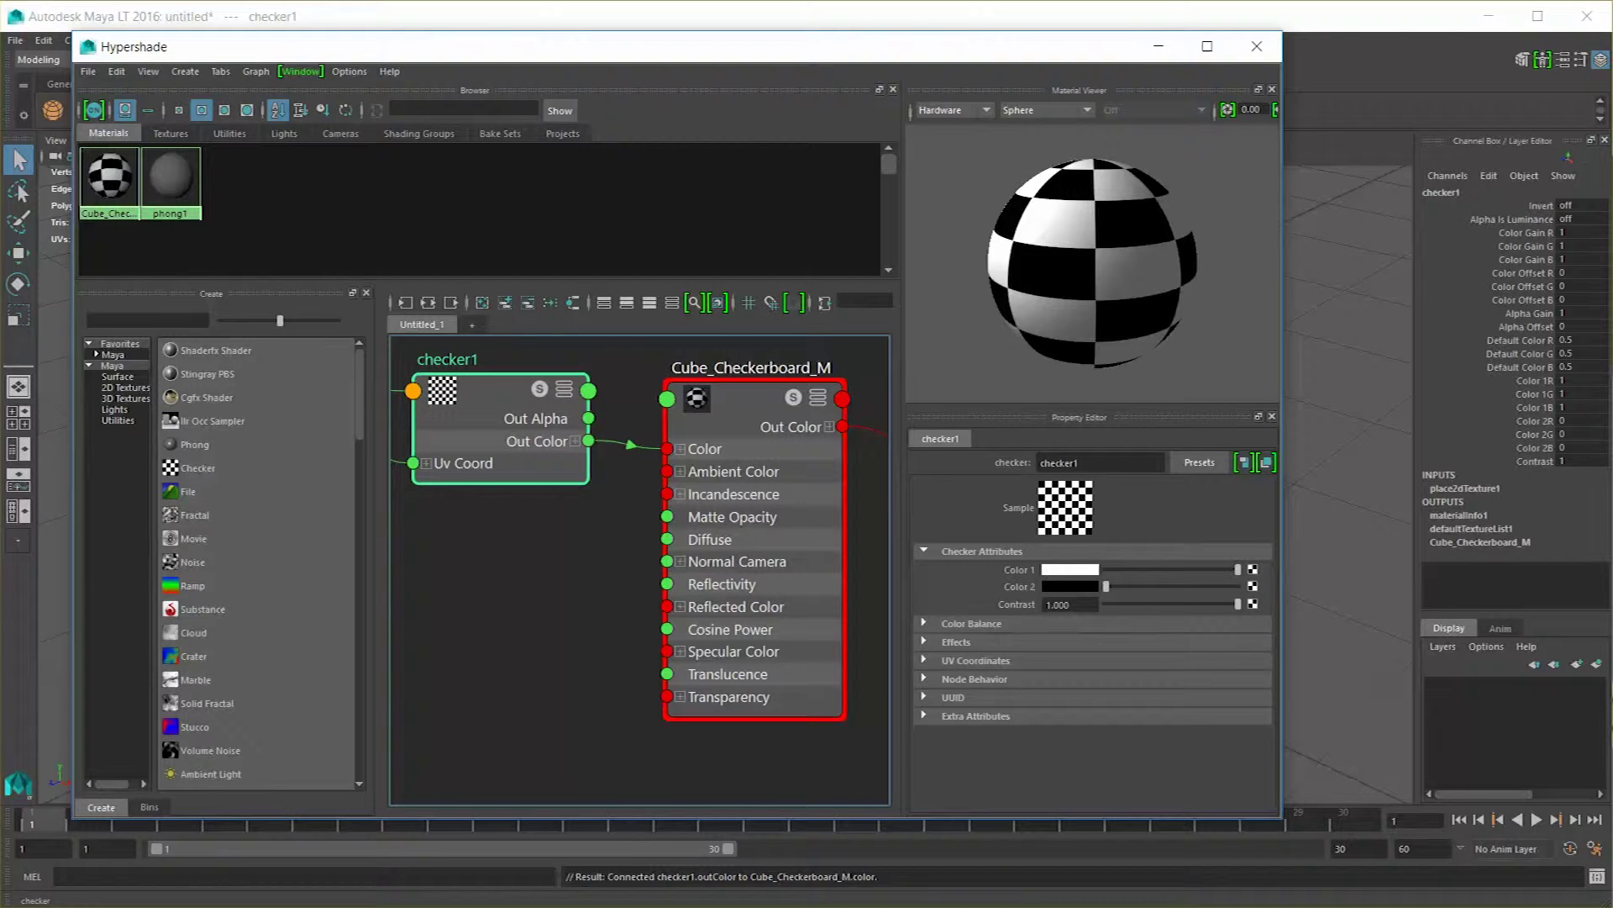
{"action": "left_click_drag", "start_coordinate": [1237, 568], "coordinate": [1149, 569]}
{"action": "left_click", "coordinate": [1078, 570]}
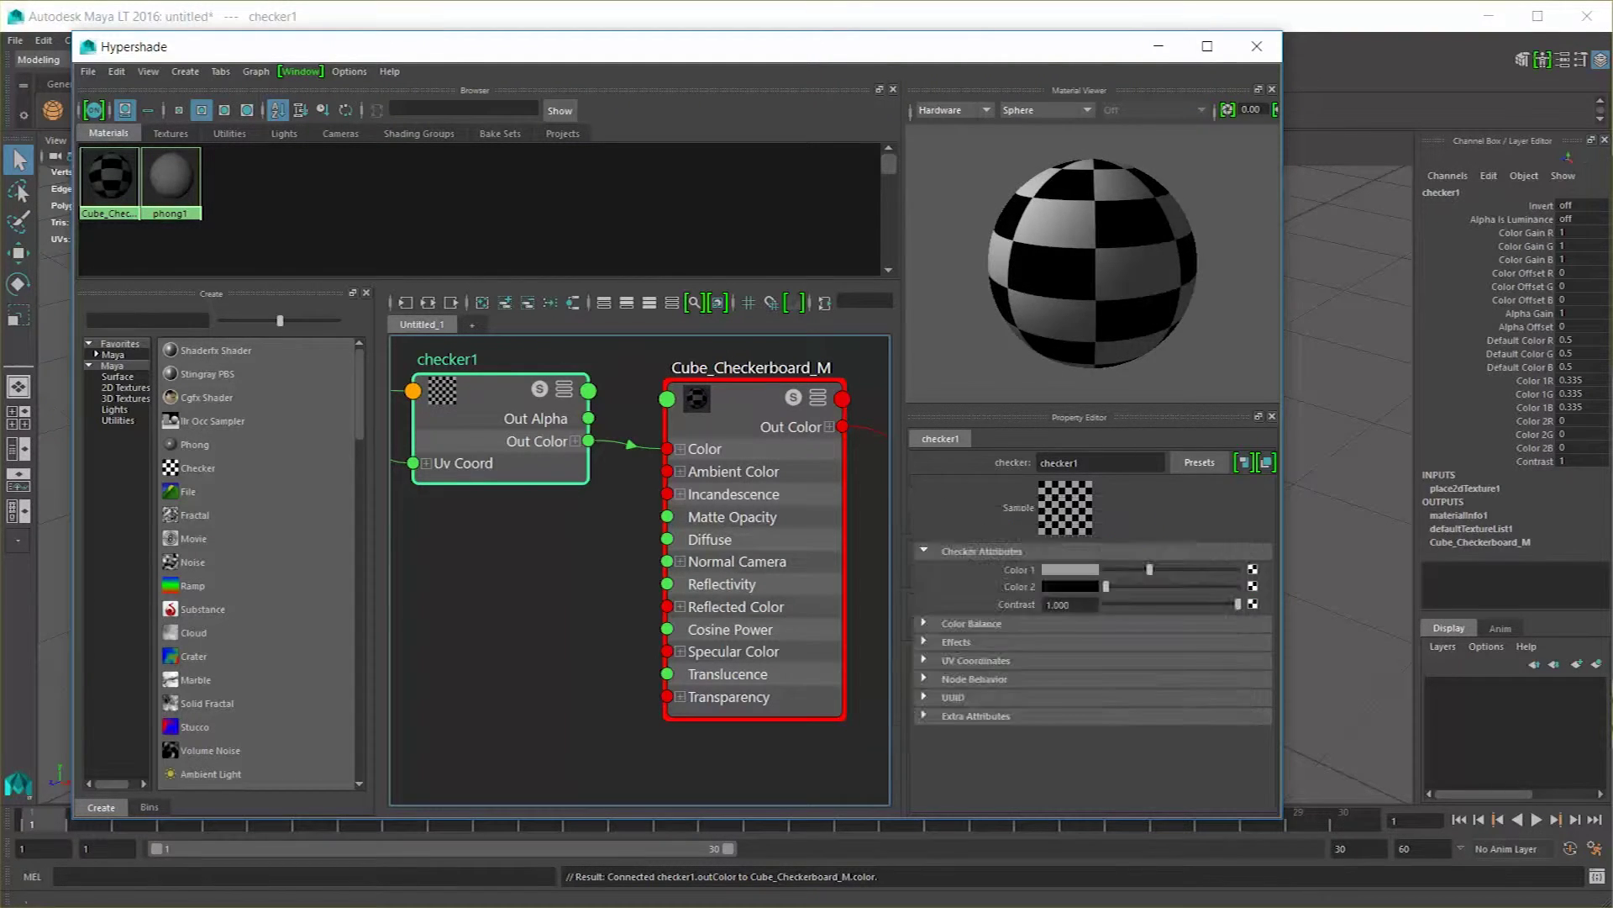
{"action": "left_click_drag", "start_coordinate": [1007, 614], "coordinate": [1010, 614]}
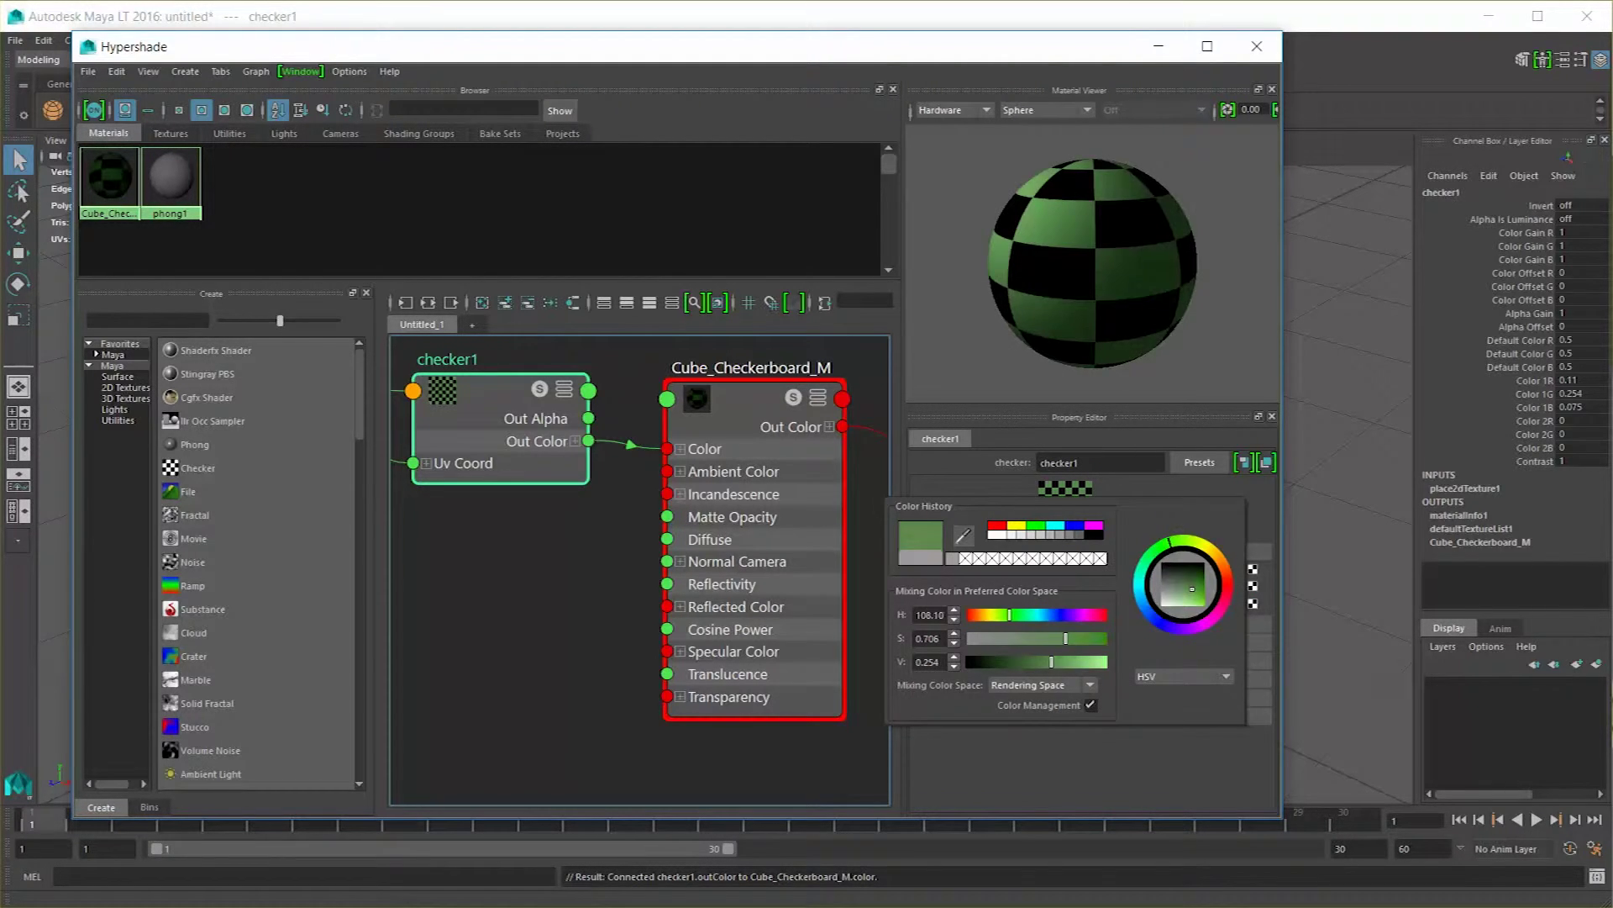
{"action": "left_click_drag", "start_coordinate": [1183, 585], "coordinate": [1205, 606]}
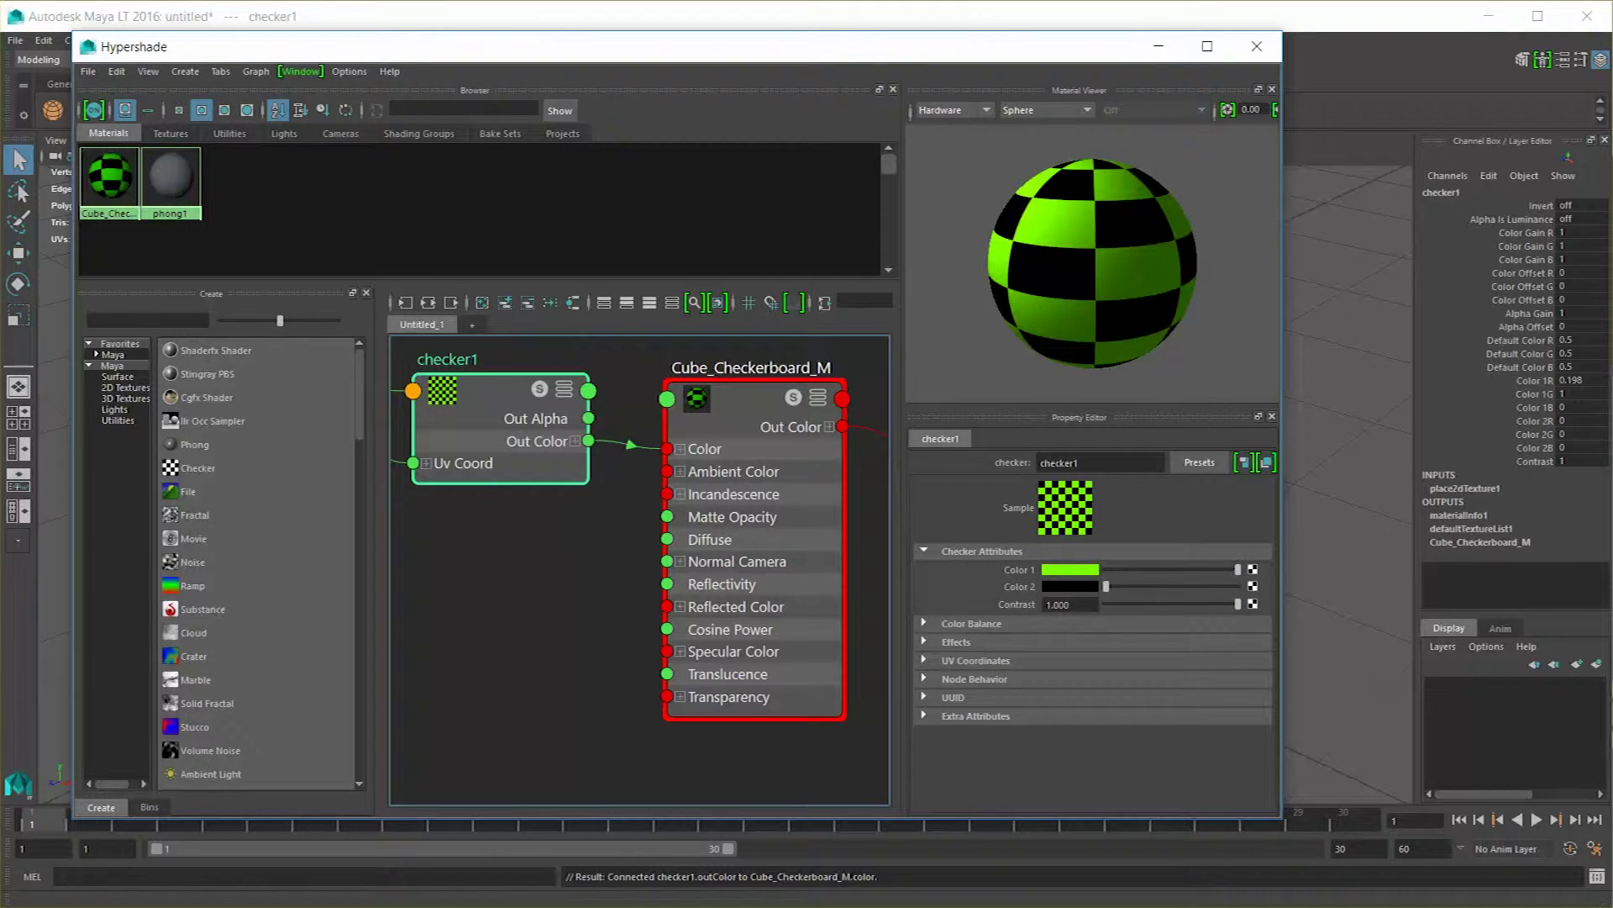
Spread out the place2dTexture1 and checker1 nodes so the chain leading into the material is clearly laid out.
{"action": "middle_click_drag", "start_coordinate": [393, 513], "coordinate": [677, 612], "text": "alt"}
{"action": "scroll", "coordinate": [597, 574], "scroll_direction": "down", "scroll_amount": 3}
{"action": "scroll", "coordinate": [597, 574], "scroll_direction": "up", "scroll_amount": 3}
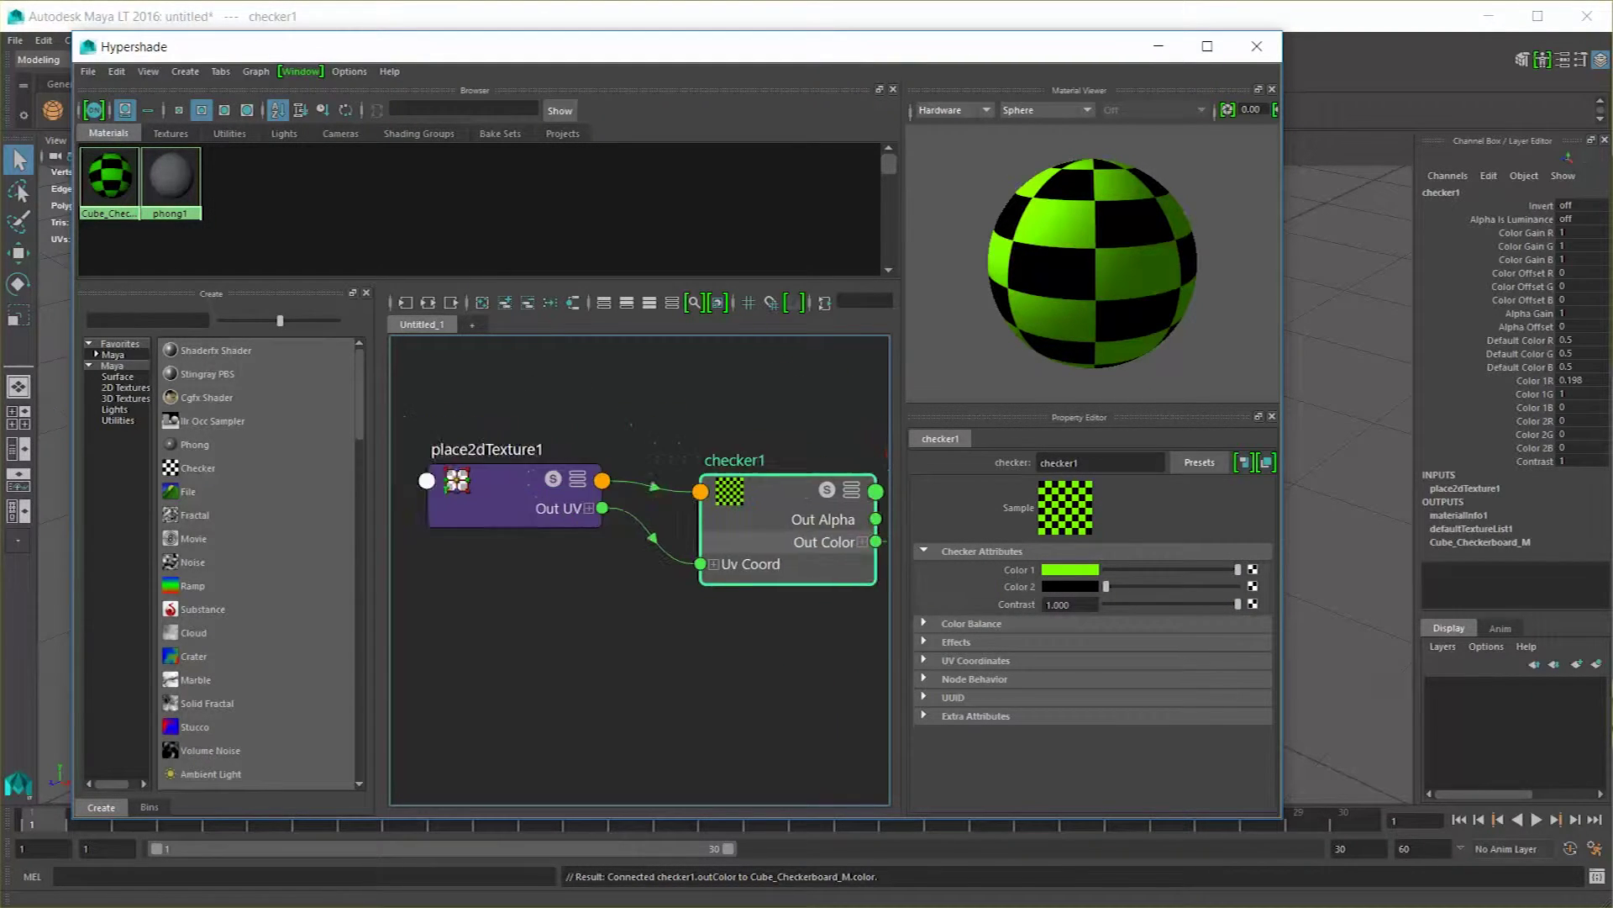
{"action": "scroll", "coordinate": [652, 580], "scroll_direction": "down", "scroll_amount": 3}
{"action": "left_click_drag", "start_coordinate": [546, 518], "coordinate": [504, 451]}
{"action": "left_click_drag", "start_coordinate": [740, 530], "coordinate": [719, 506]}
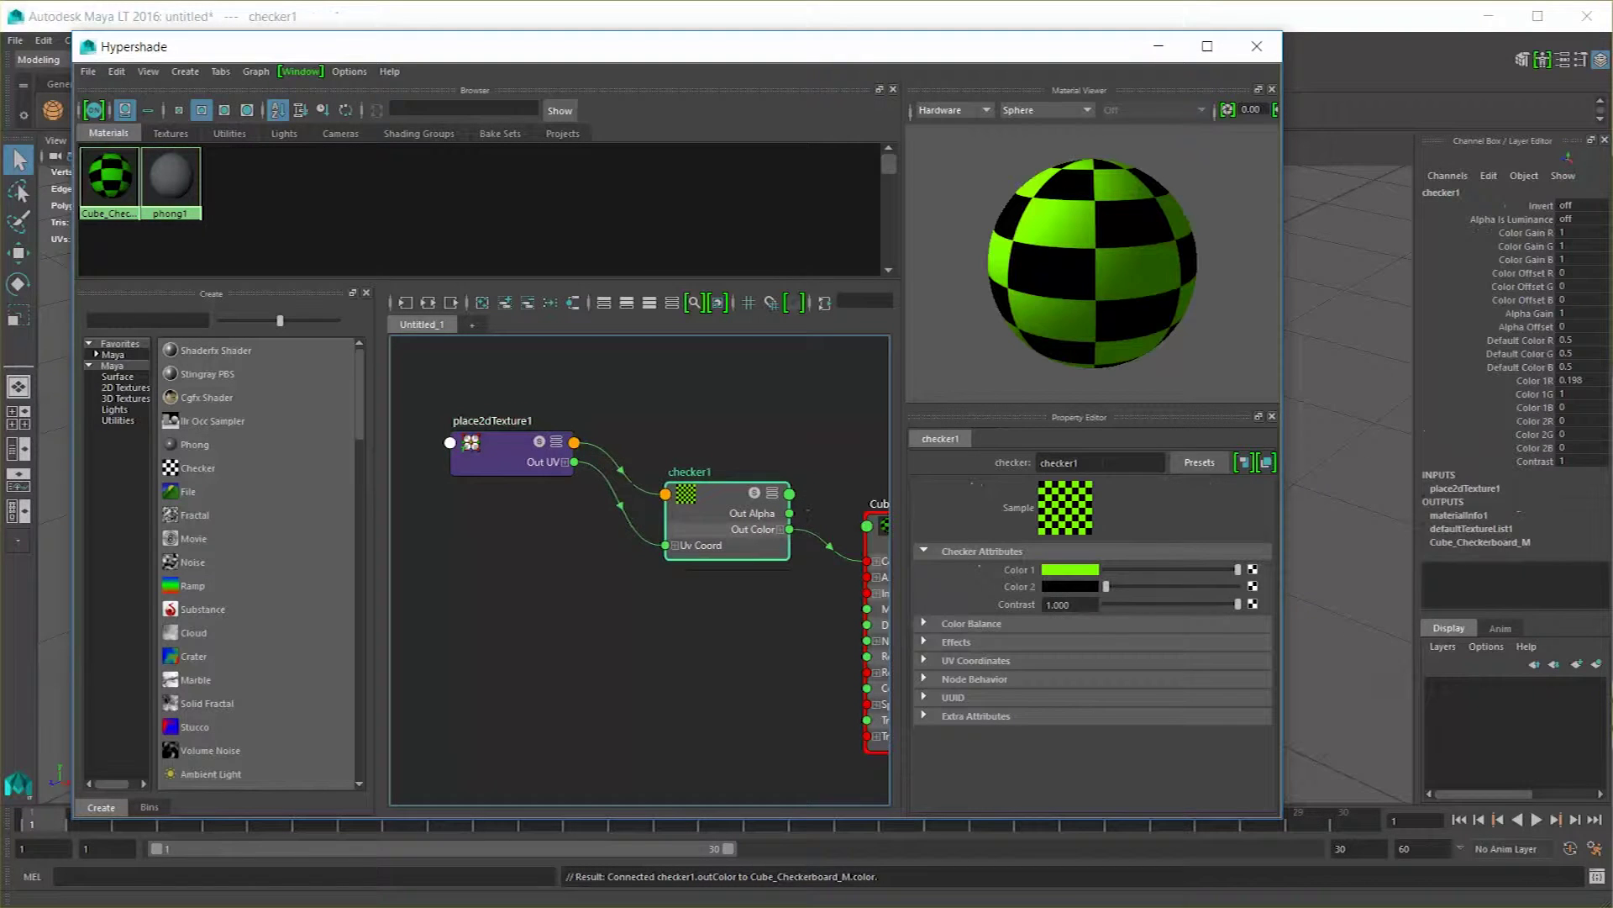
{"action": "middle_click_drag", "start_coordinate": [718, 507], "coordinate": [663, 463], "text": "alt"}
{"action": "mouse_move", "coordinate": [663, 463]}
{"action": "left_mouse_down"}
{"action": "mouse_move", "coordinate": [681, 481]}
{"action": "mouse_move", "coordinate": [611, 439]}
{"action": "mouse_move", "coordinate": [633, 411]}
{"action": "mouse_move", "coordinate": [669, 475]}
{"action": "left_mouse_up"}
Display only the connected attributes on the checker1 node and reposition it between place2dTexture1 and the material.
{"action": "key", "text": "2"}
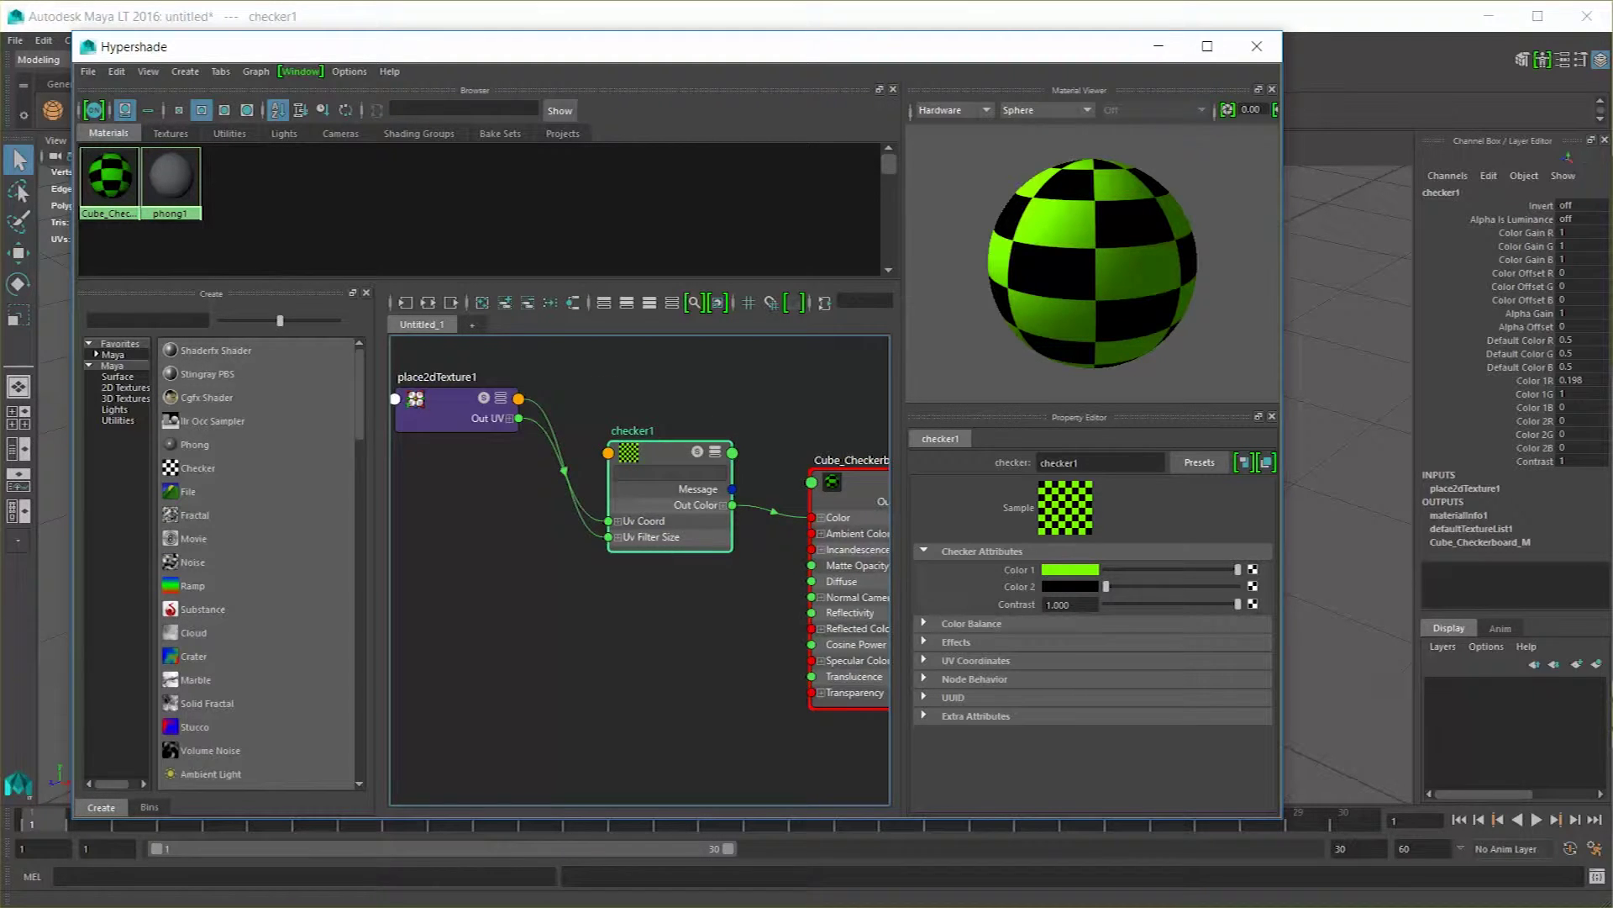
{"action": "left_click_drag", "start_coordinate": [669, 474], "coordinate": [673, 460]}
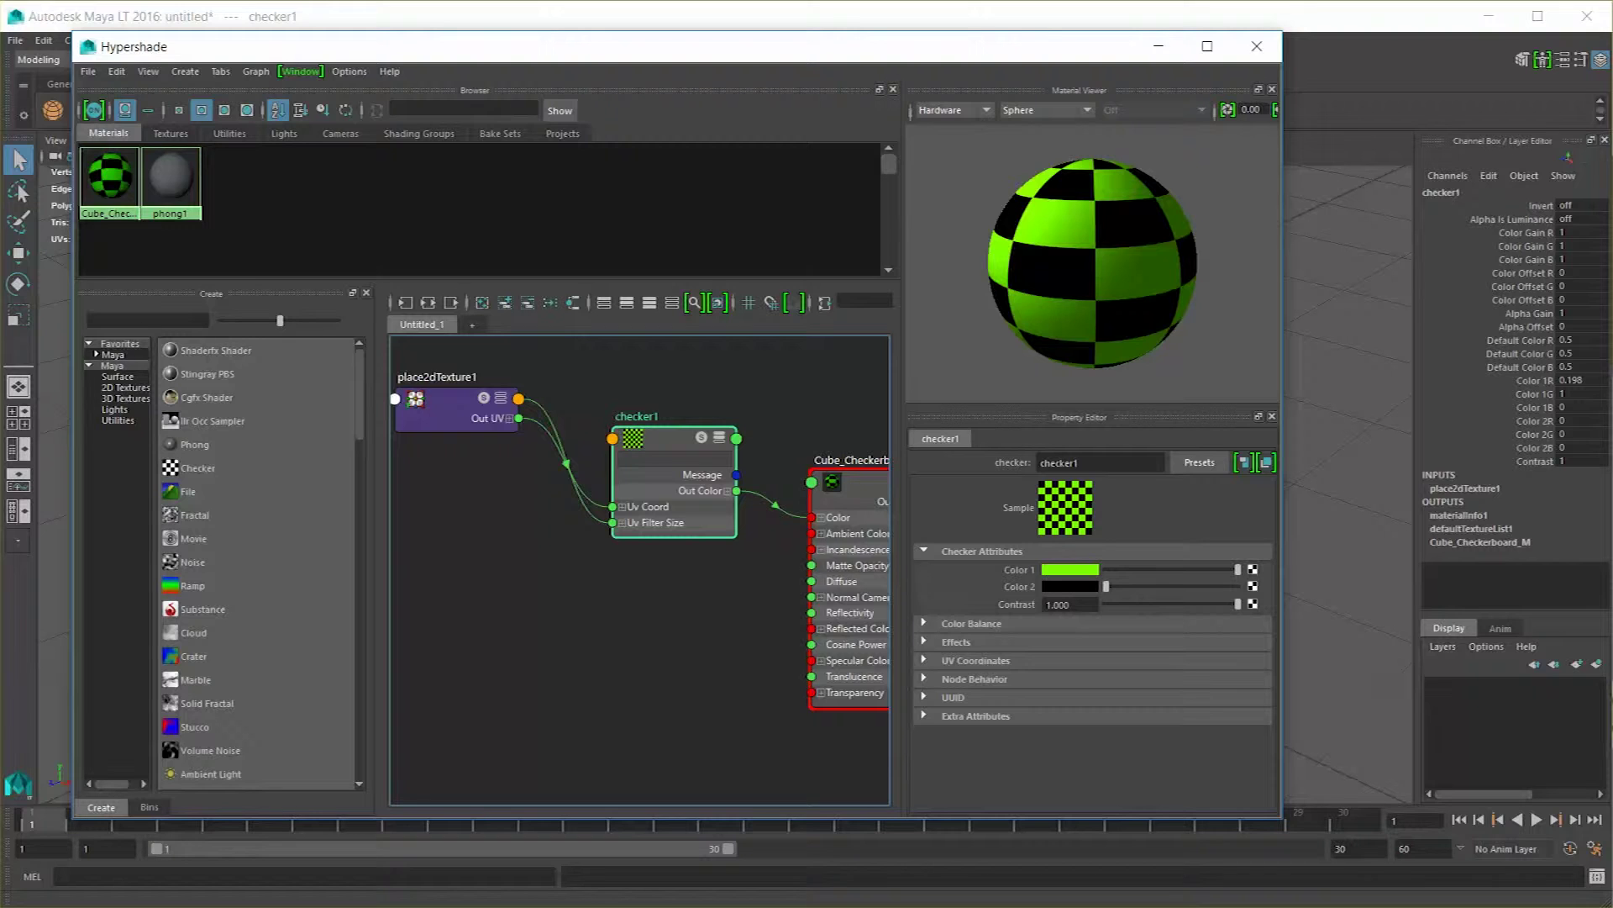
{"action": "left_click_drag", "start_coordinate": [668, 440], "coordinate": [685, 442]}
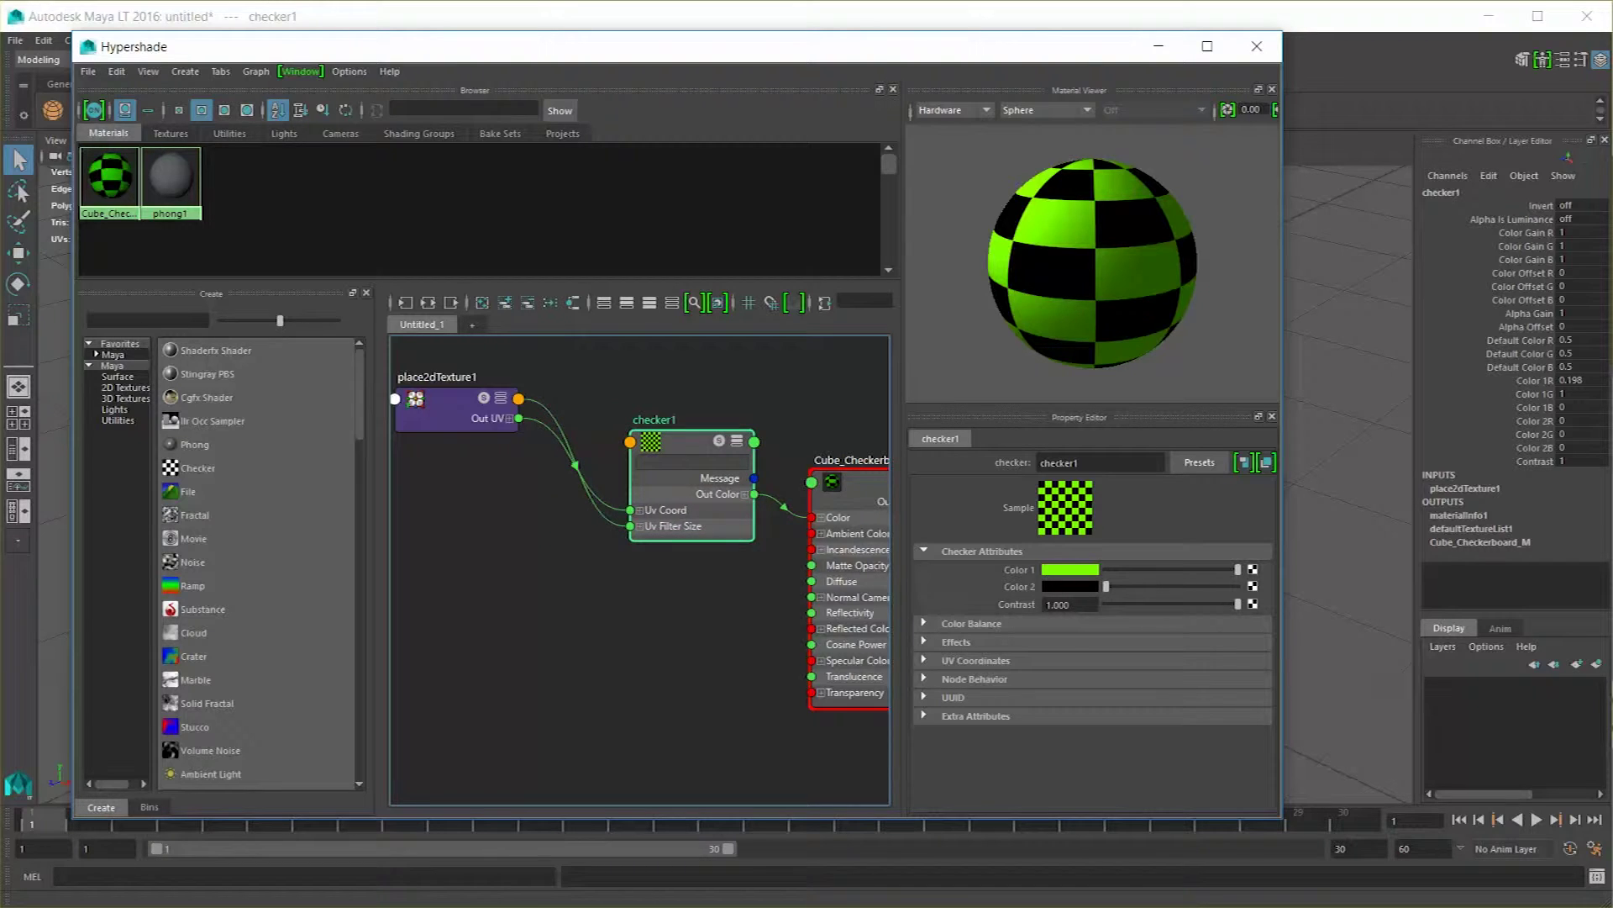
Add a Ramp texture and move its ramp and placement nodes below the checker network, away from the material.
{"action": "left_click", "coordinate": [192, 585]}
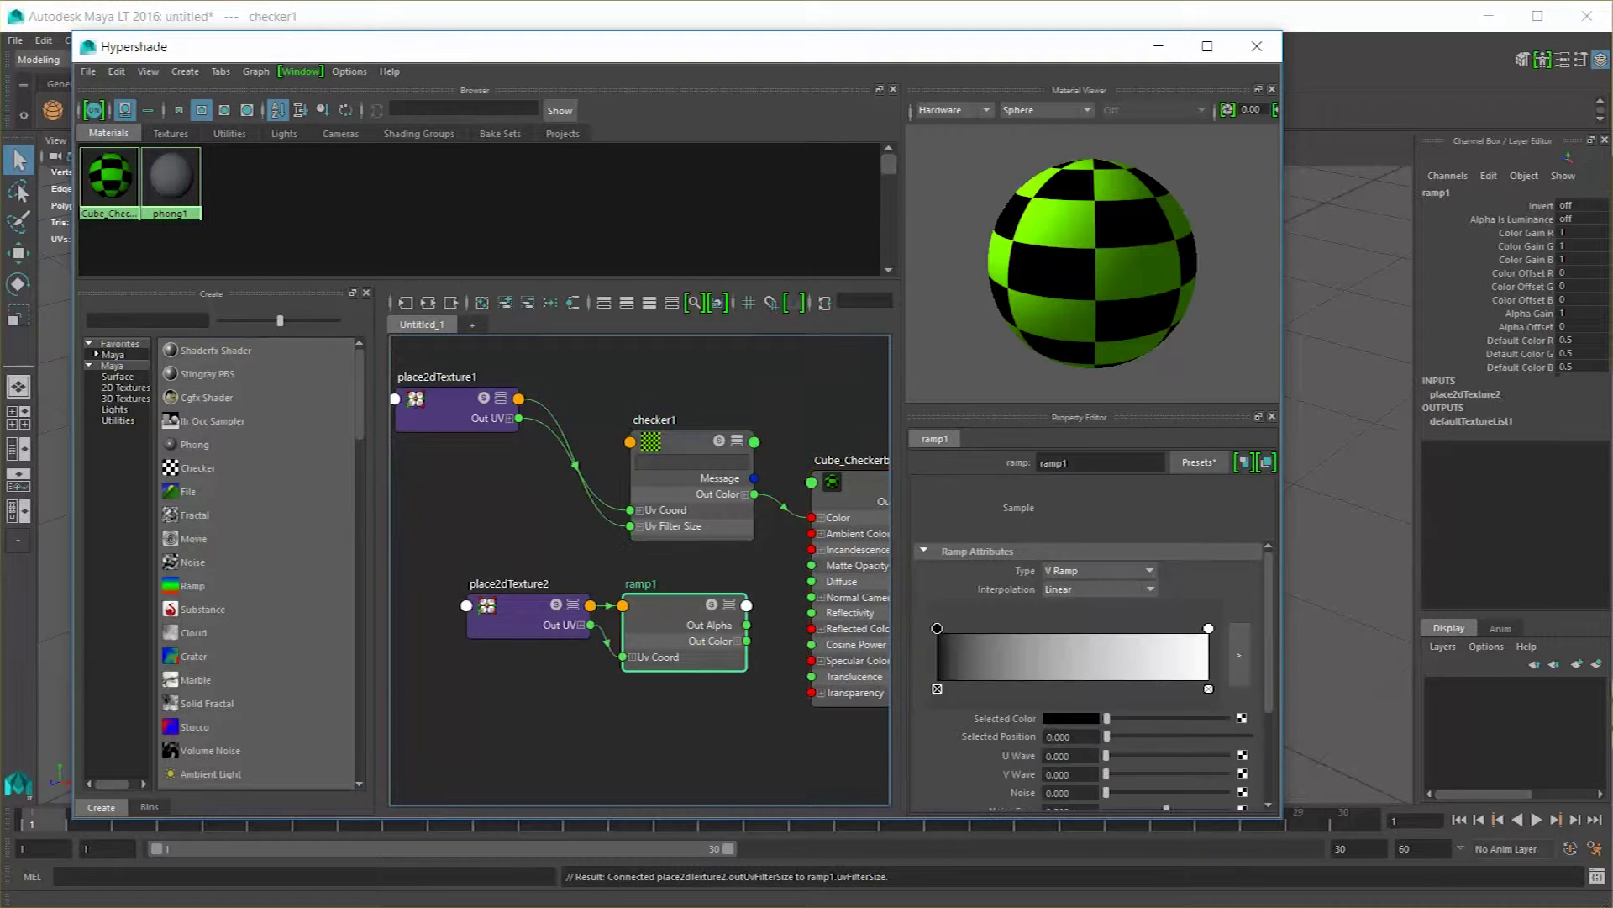
{"action": "left_click_drag", "start_coordinate": [528, 614], "coordinate": [317, 617]}
{"action": "left_click_drag", "start_coordinate": [673, 613], "coordinate": [487, 610]}
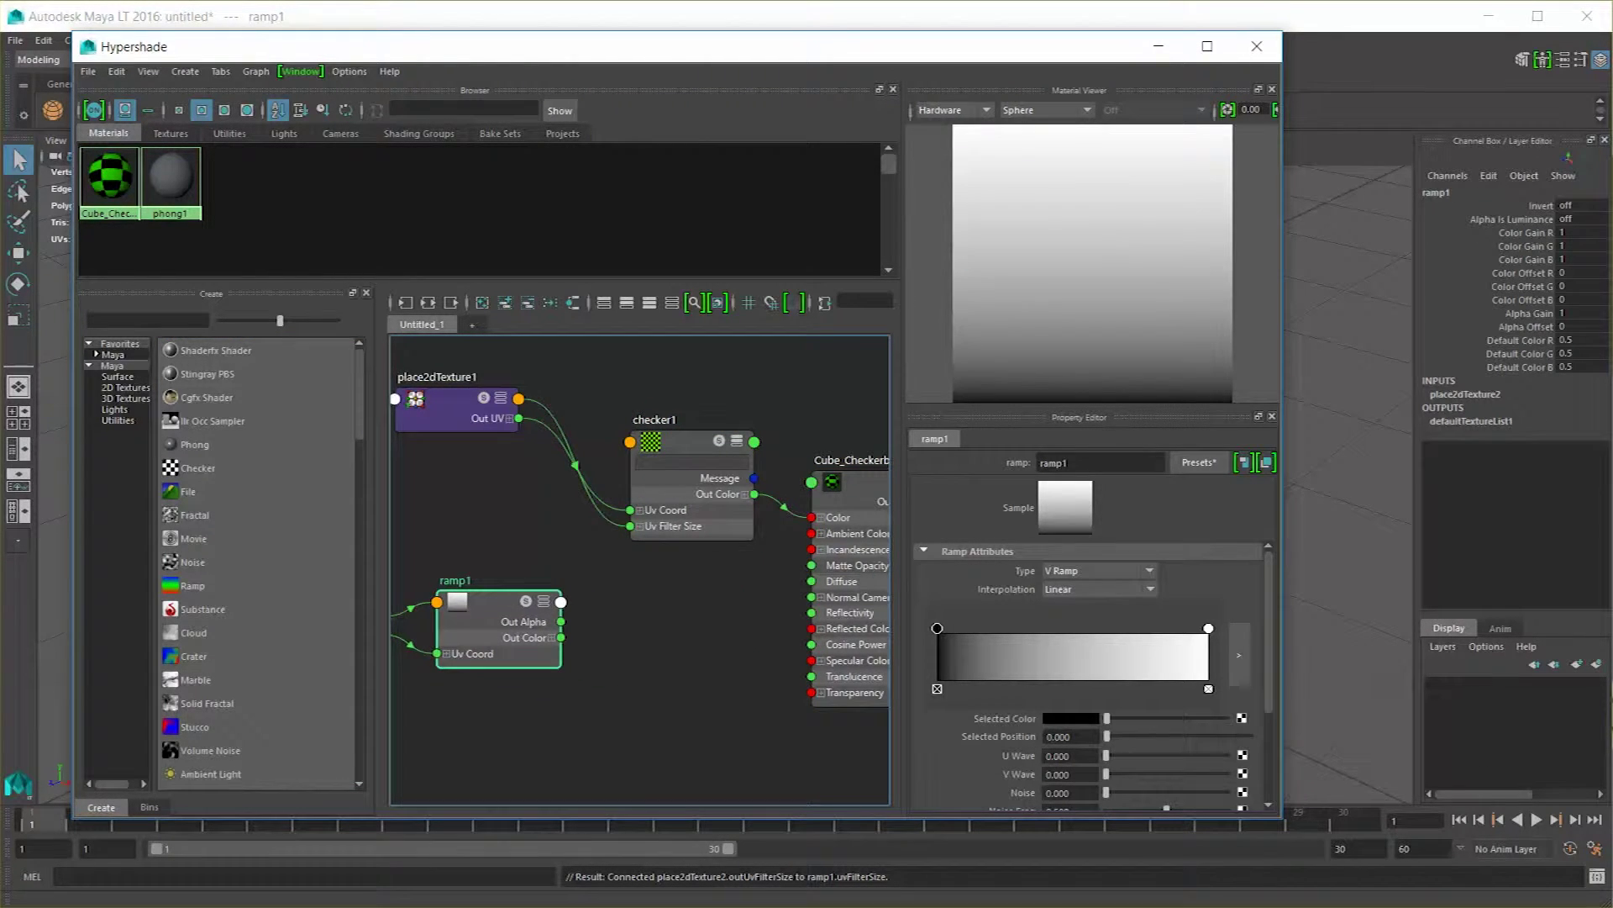
Connect the Out Color of ramp1 to Color 1 of checker1 and shift the ramp node farther from the checker node.
{"action": "left_click_drag", "start_coordinate": [561, 637], "coordinate": [632, 443]}
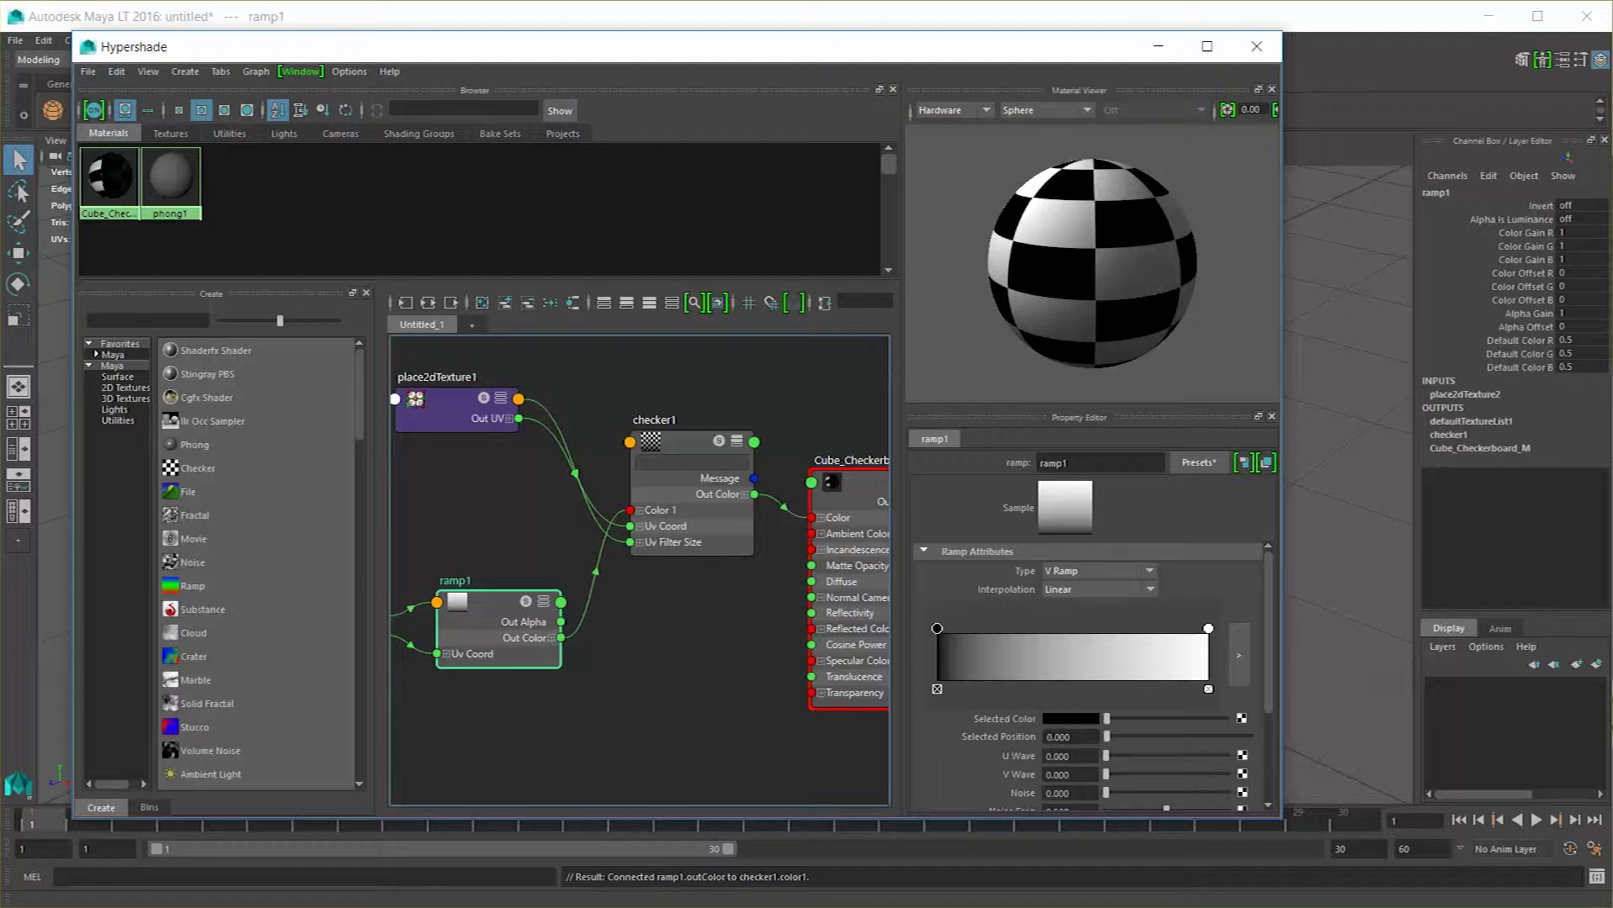
{"action": "left_click", "coordinate": [630, 442]}
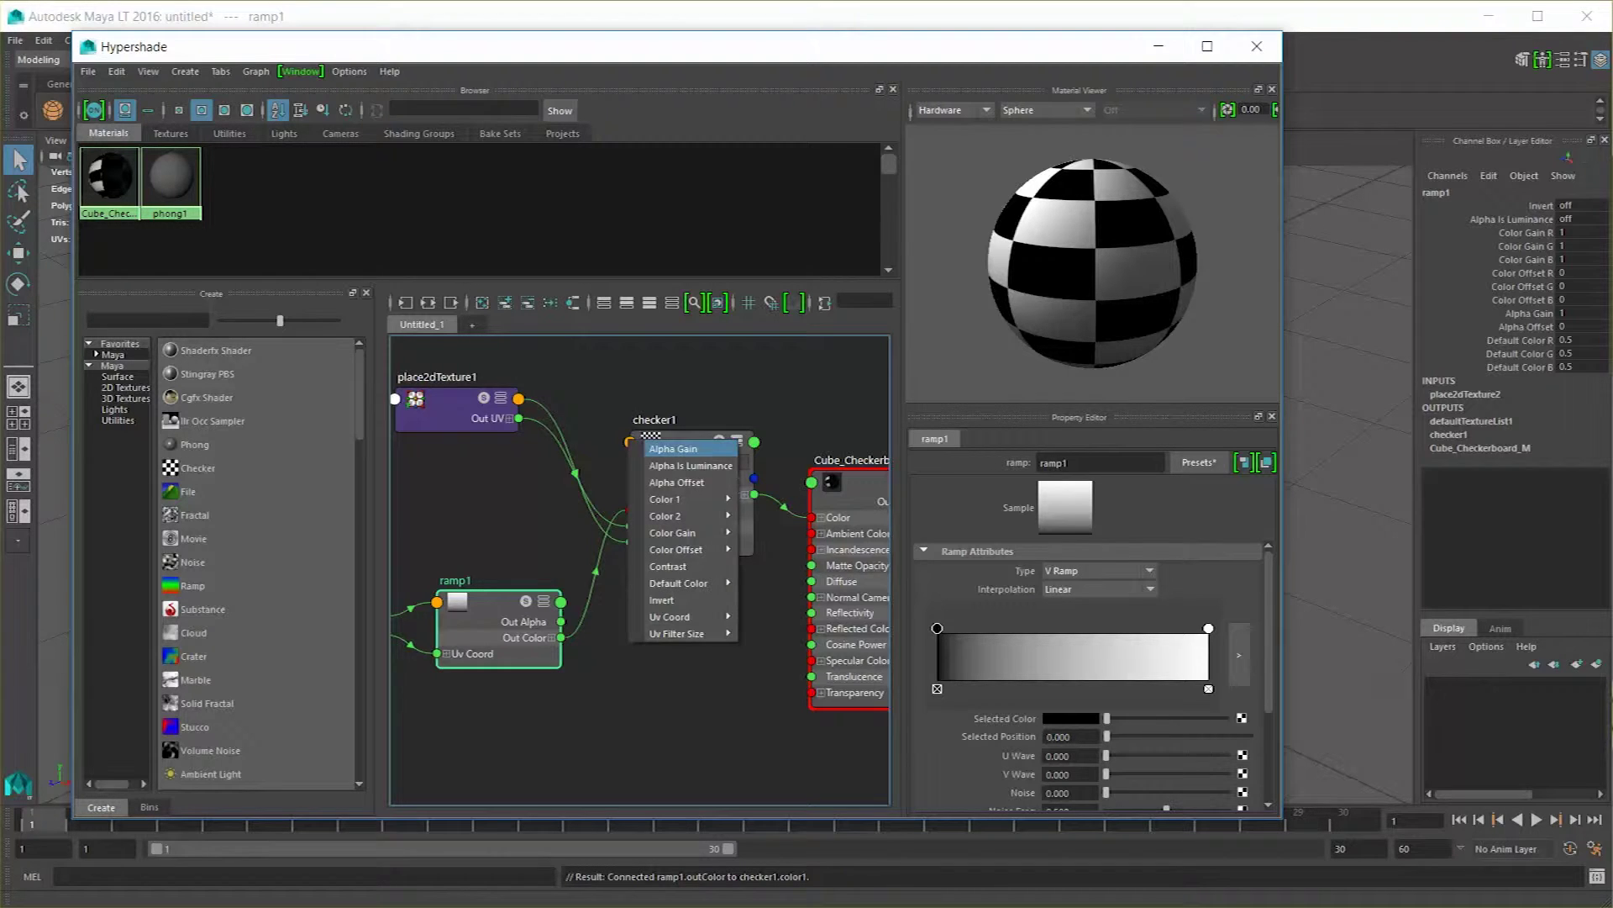
{"action": "mouse_move", "coordinate": [684, 515]}
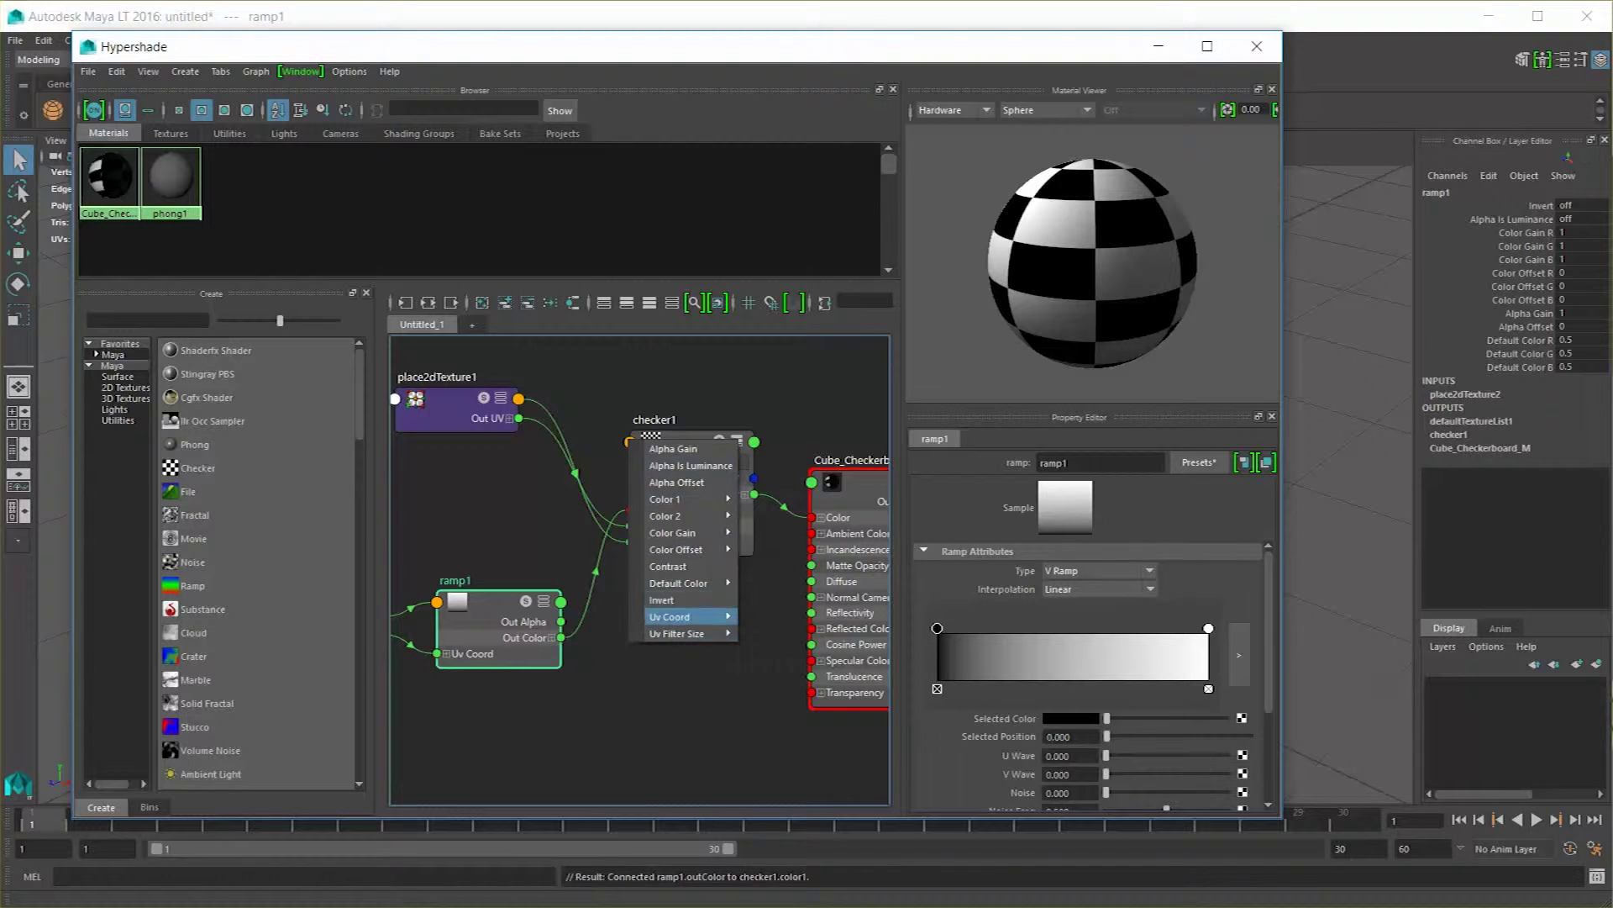
{"action": "left_click", "coordinate": [595, 659]}
{"action": "left_click_drag", "start_coordinate": [505, 622], "coordinate": [630, 442]}
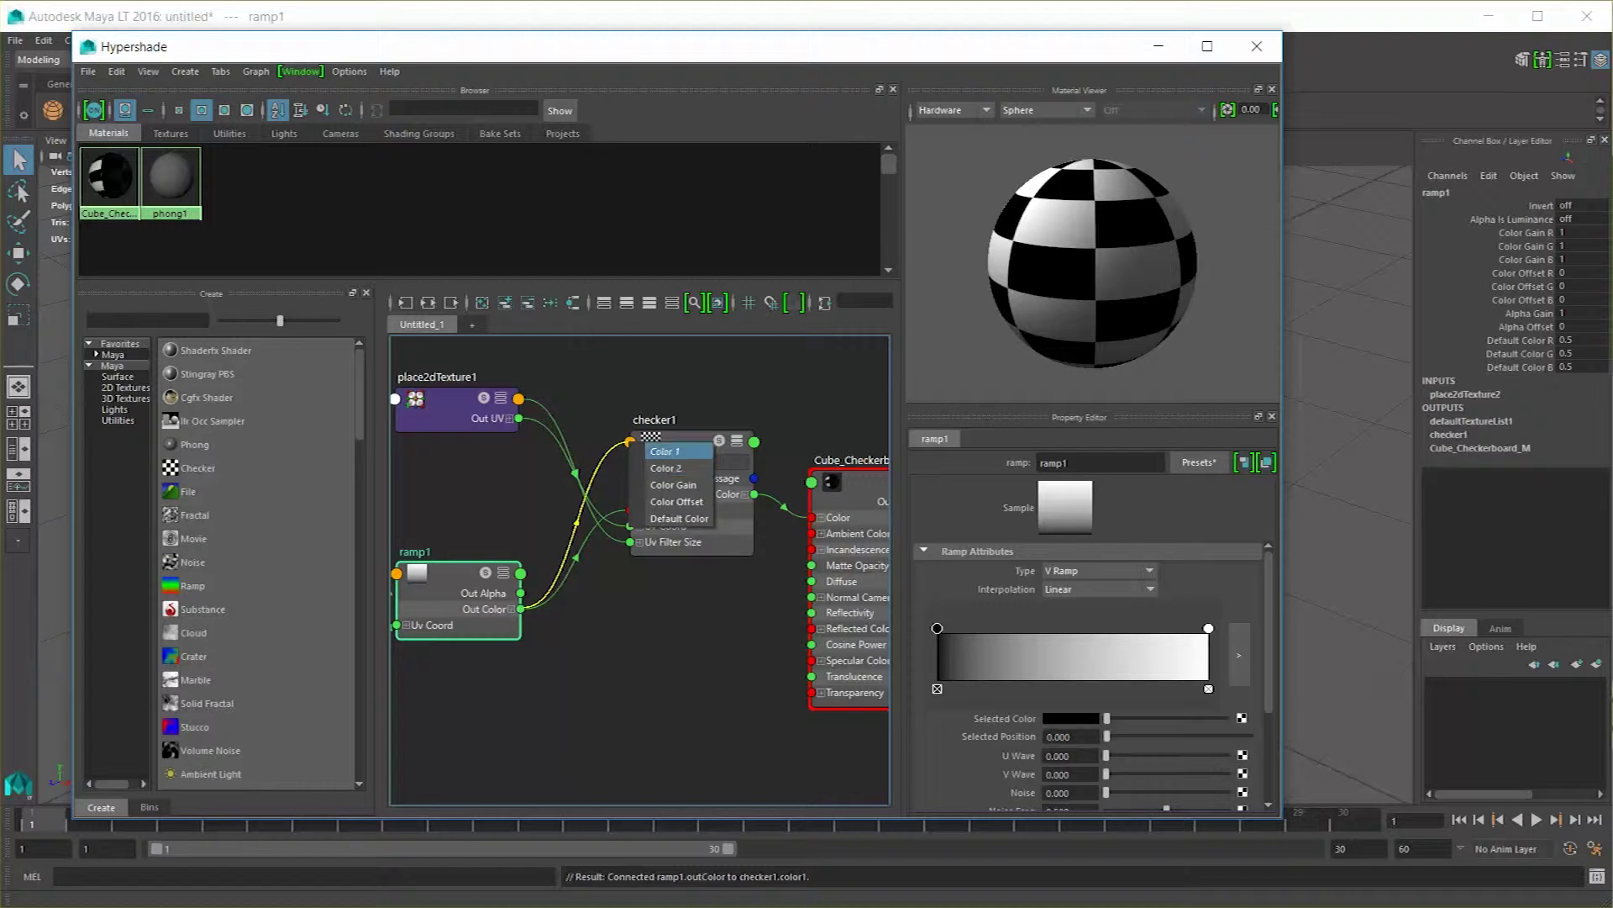
{"action": "left_click", "coordinate": [665, 451]}
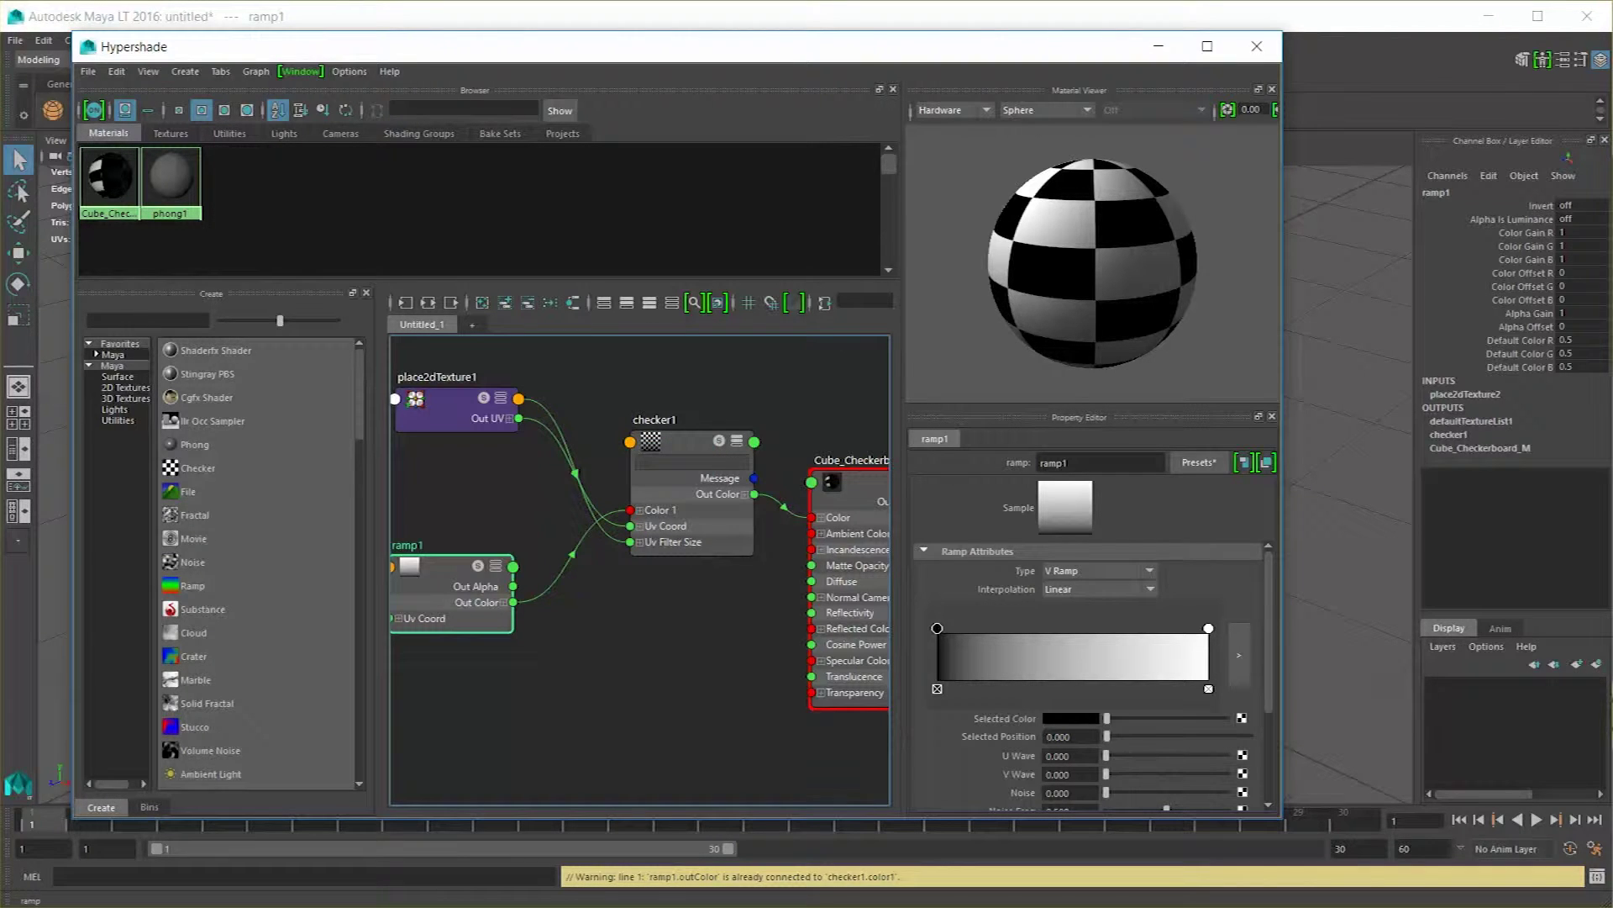
Add three colour markers to ramp1 between its end markers, at about 0.229, 0.508 and 0.728.
{"action": "left_click", "coordinate": [1049, 655]}
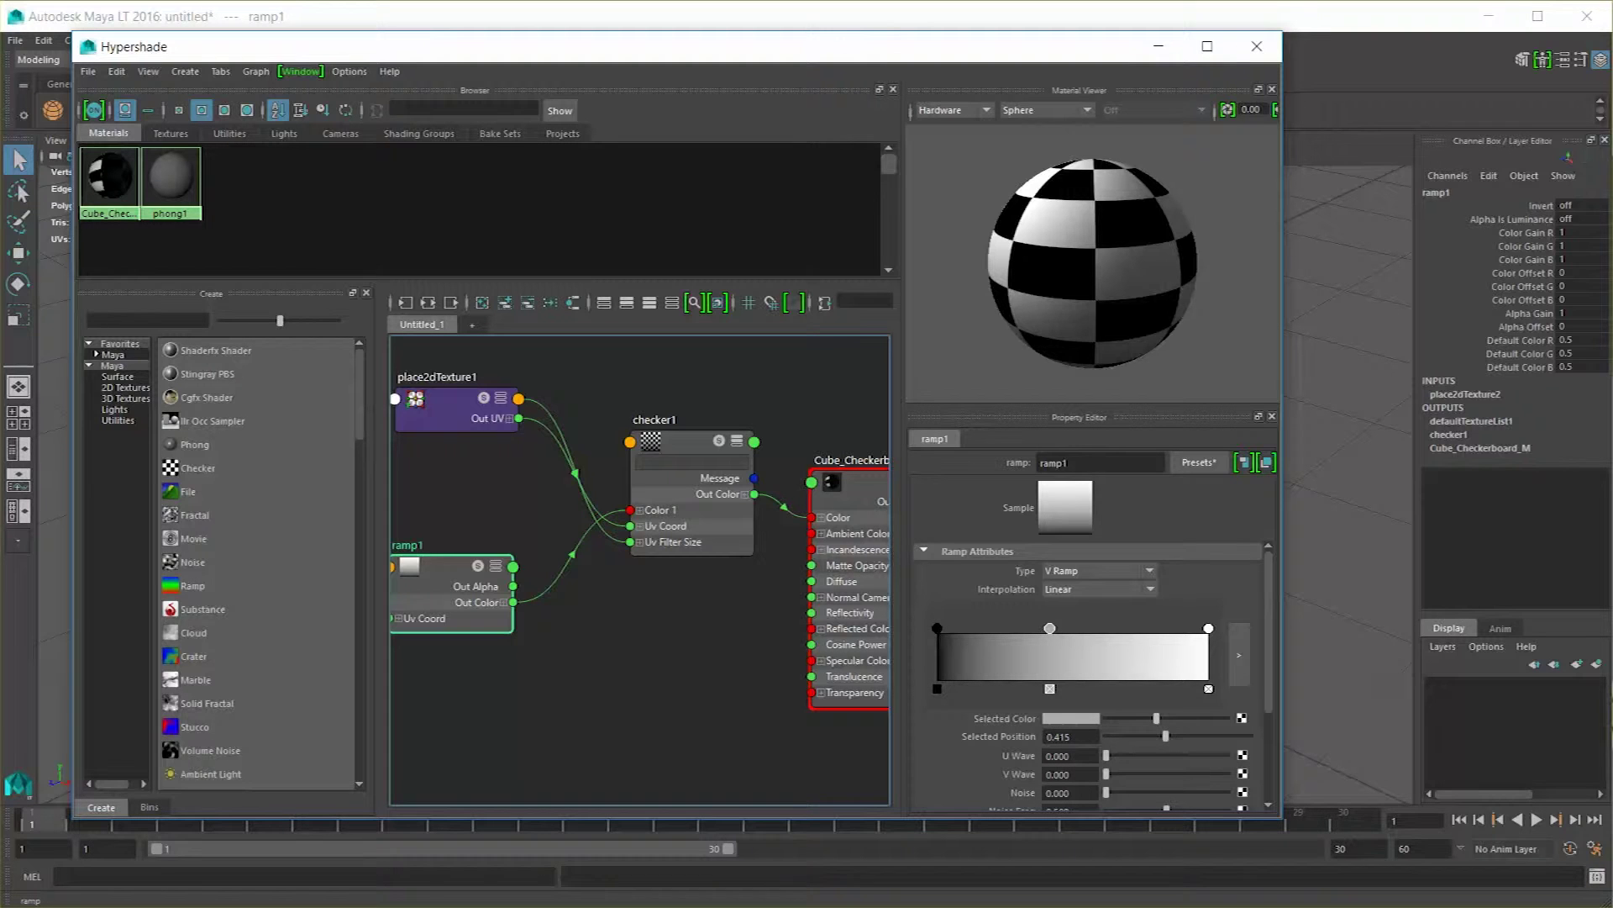
{"action": "left_click", "coordinate": [1050, 688]}
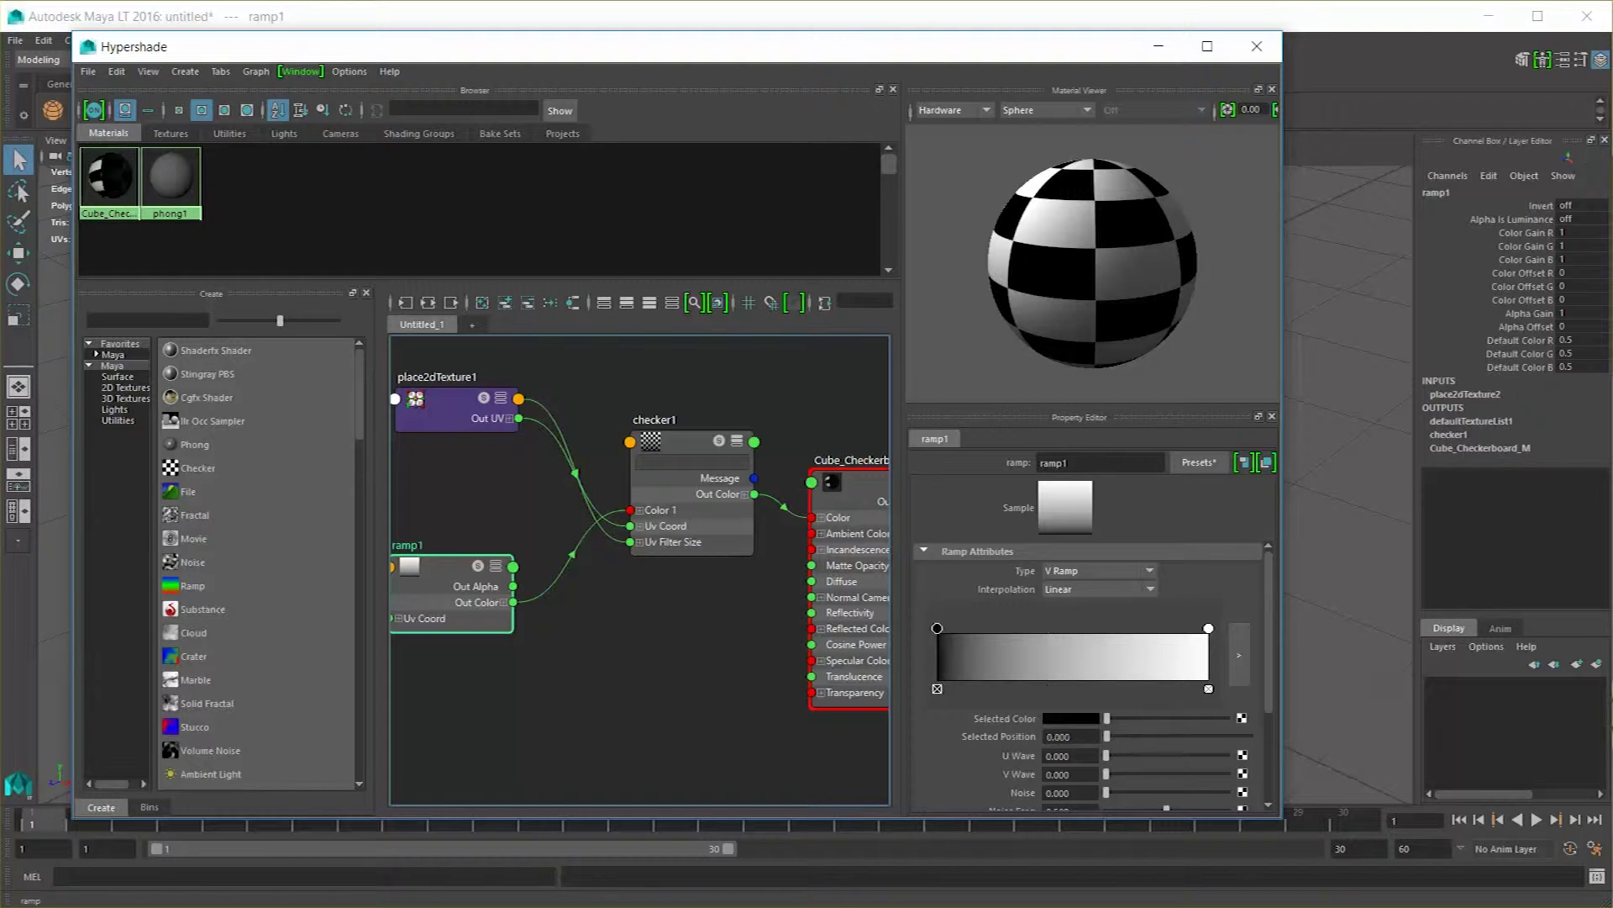
{"action": "left_click", "coordinate": [1052, 656]}
{"action": "left_click", "coordinate": [1126, 655]}
{"action": "left_click", "coordinate": [997, 655]}
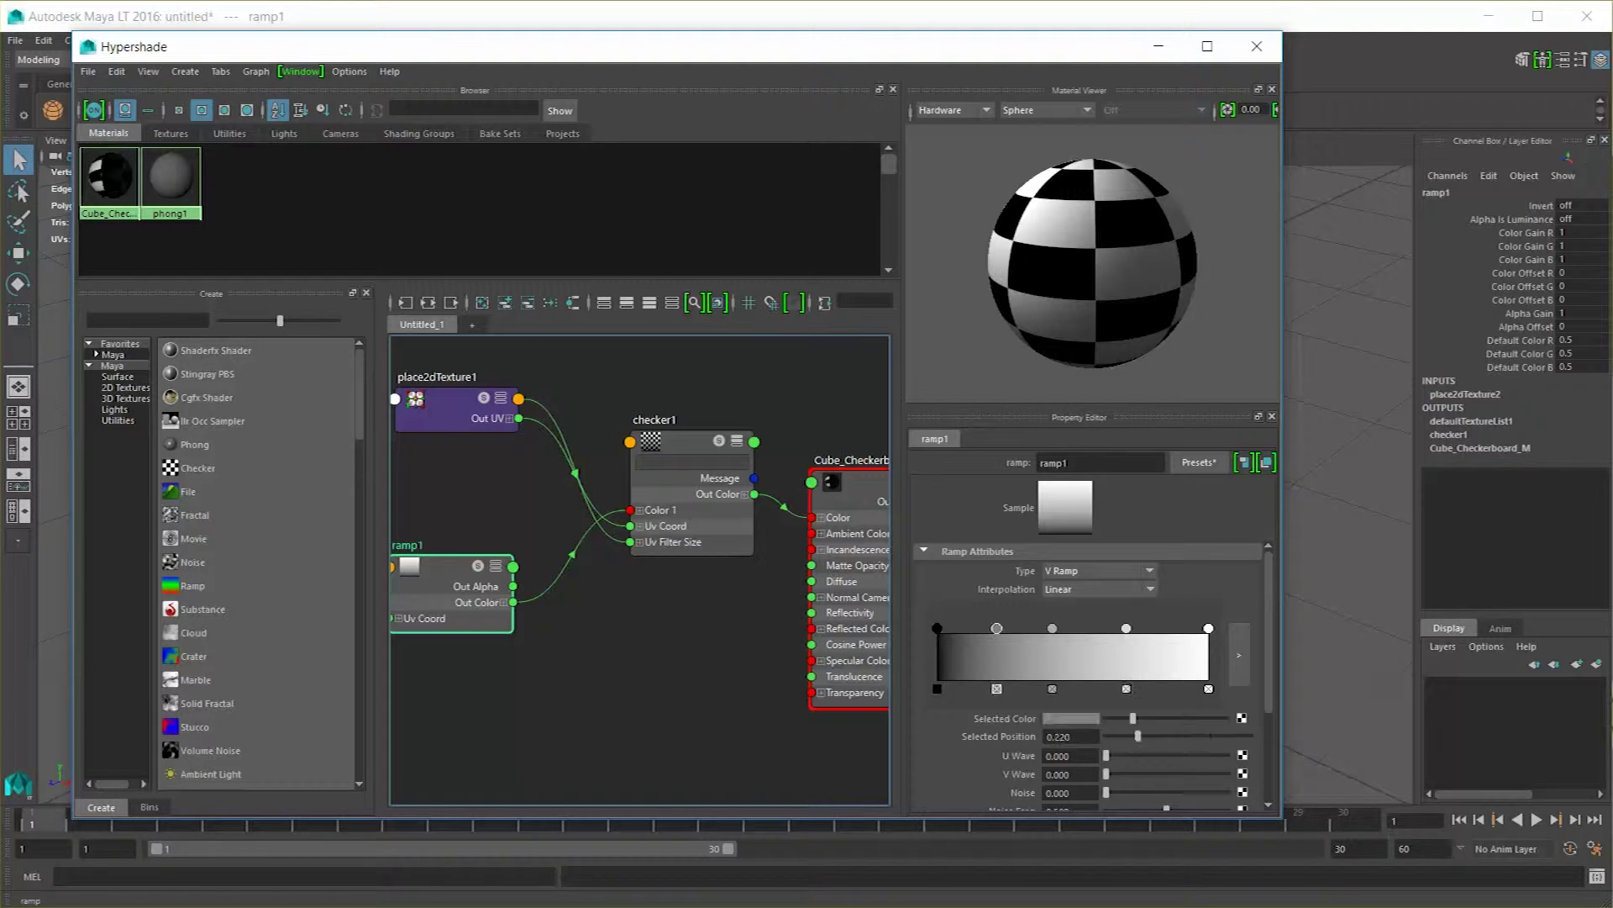
{"action": "left_click", "coordinate": [998, 689]}
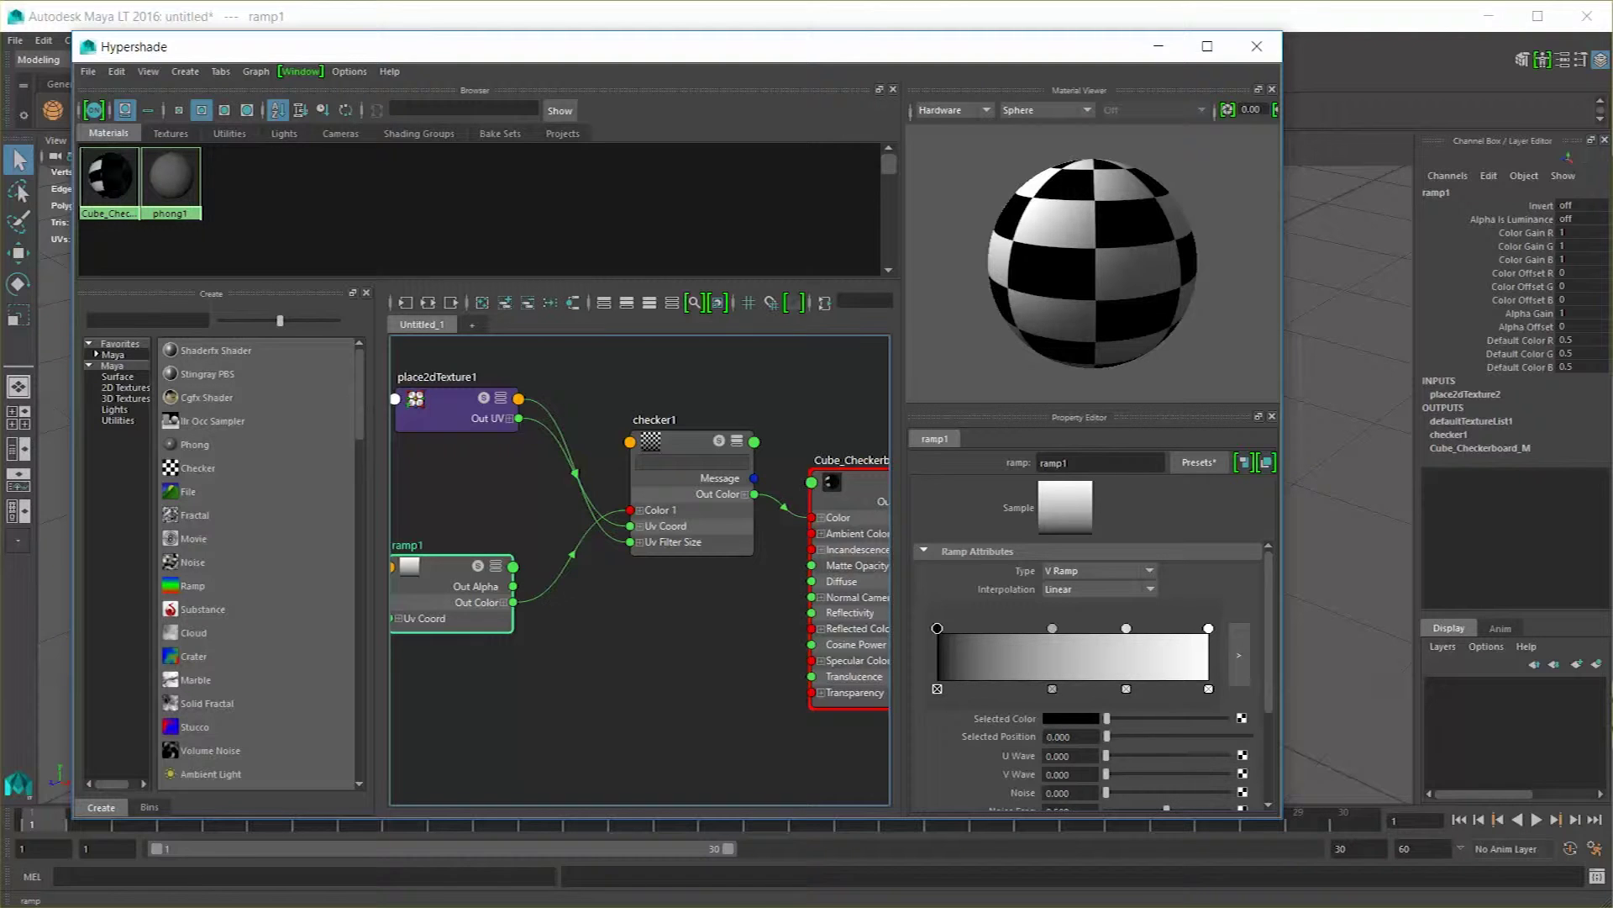
{"action": "left_click_drag", "start_coordinate": [1052, 628], "coordinate": [999, 627]}
{"action": "left_click_drag", "start_coordinate": [1126, 628], "coordinate": [1075, 628]}
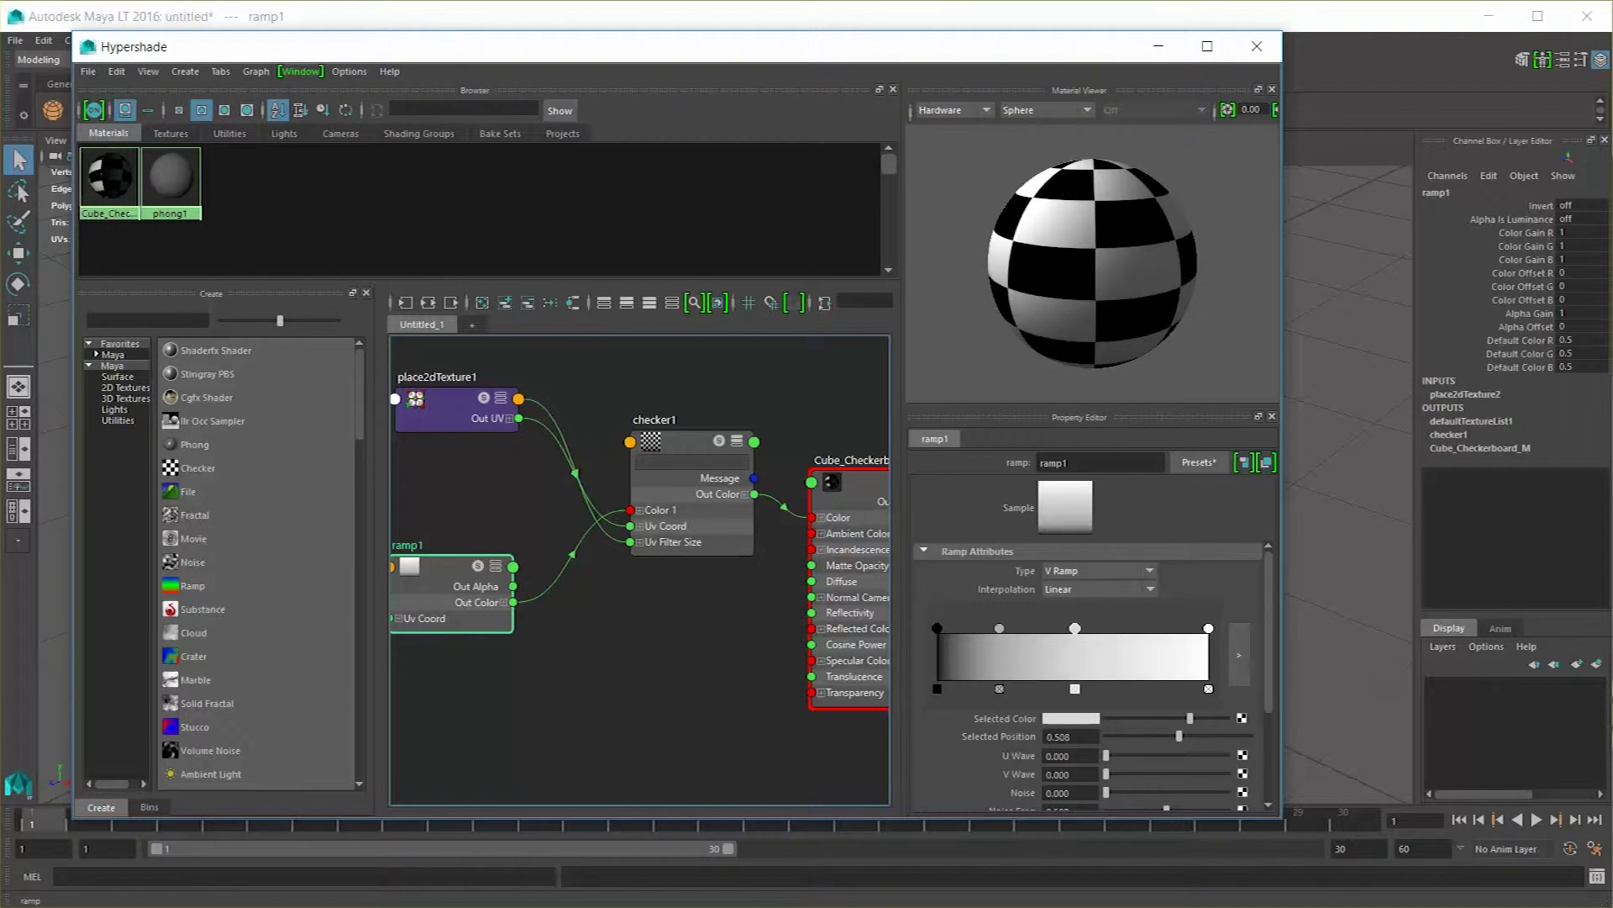
{"action": "left_click", "coordinate": [1135, 655]}
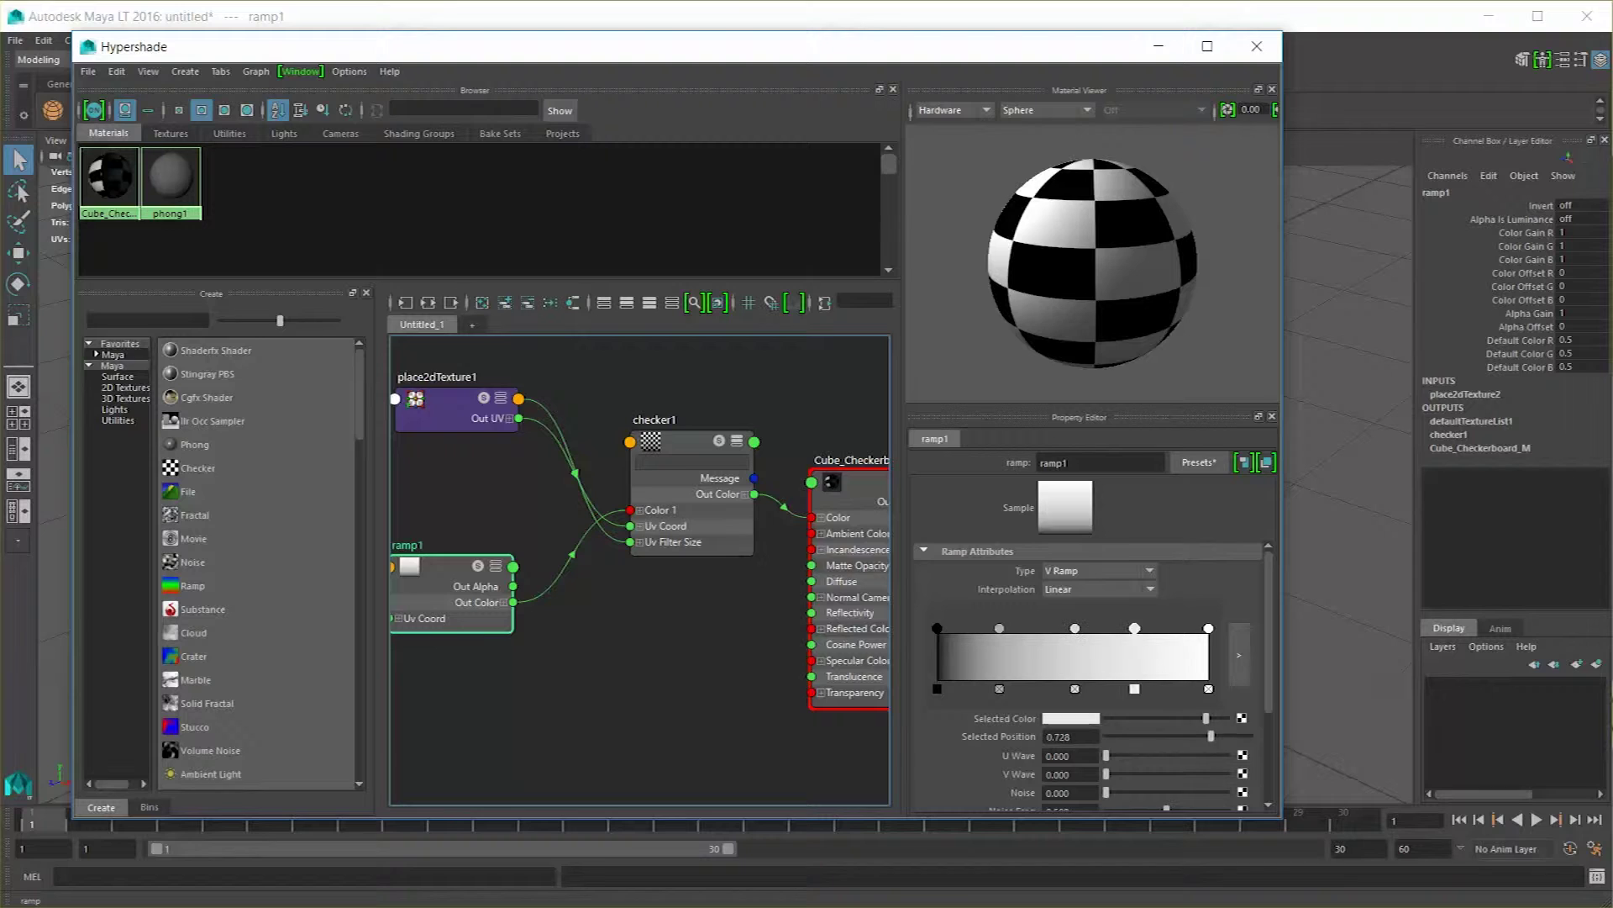
Color the ramp marker at 0.229 red and the one at 0.508 yellow.
{"action": "left_click", "coordinate": [999, 627]}
{"action": "left_click", "coordinate": [1075, 628]}
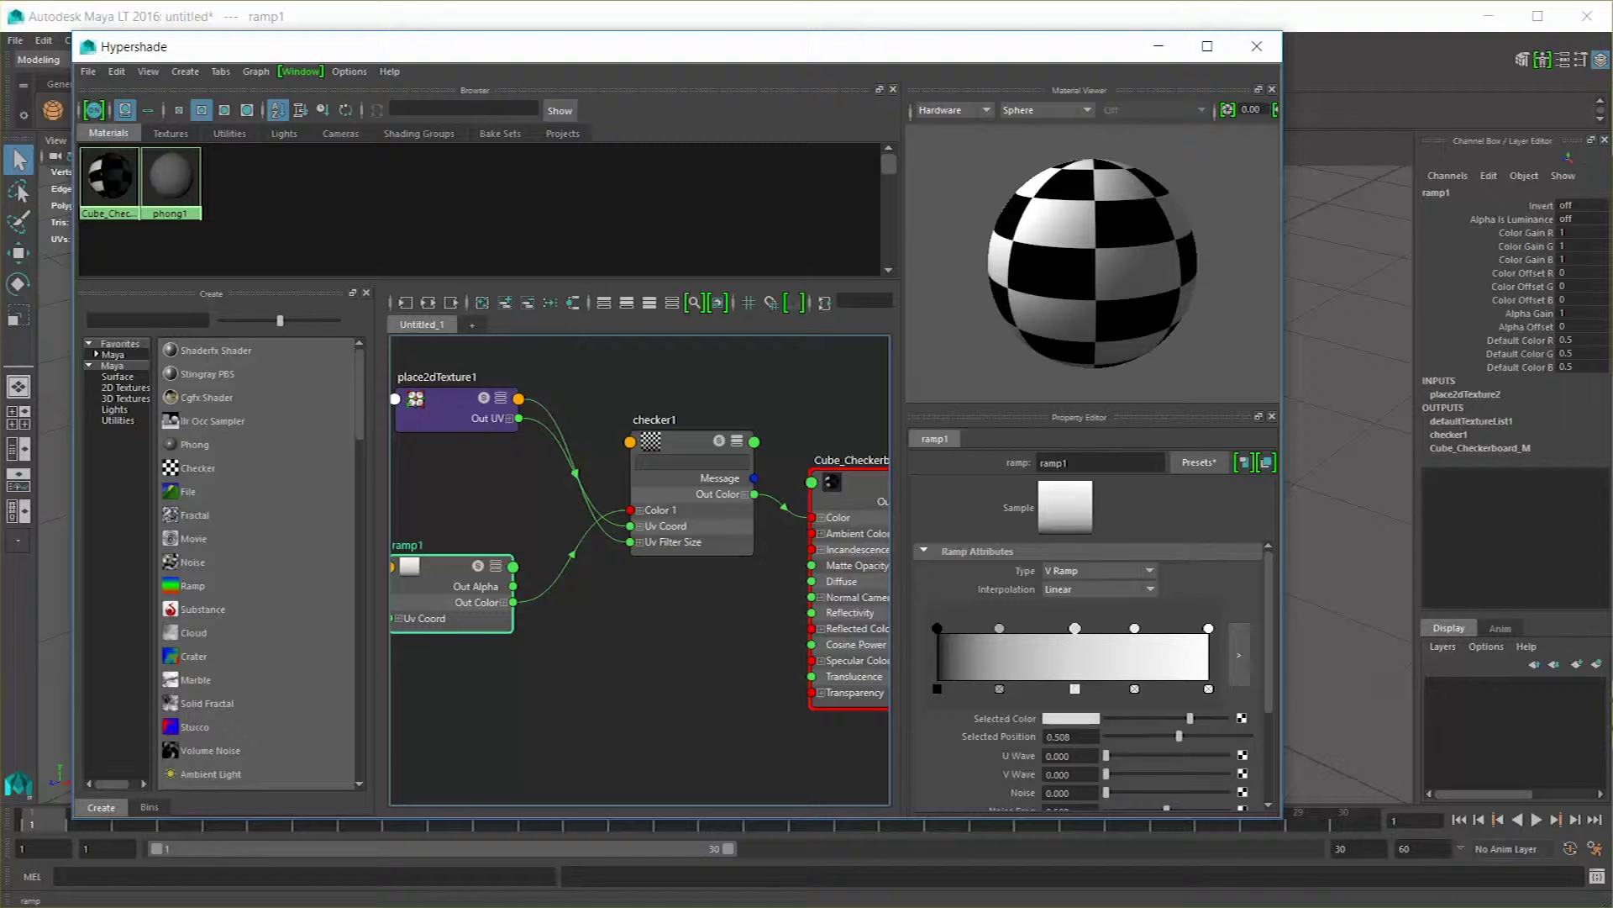
{"action": "left_click", "coordinate": [999, 628]}
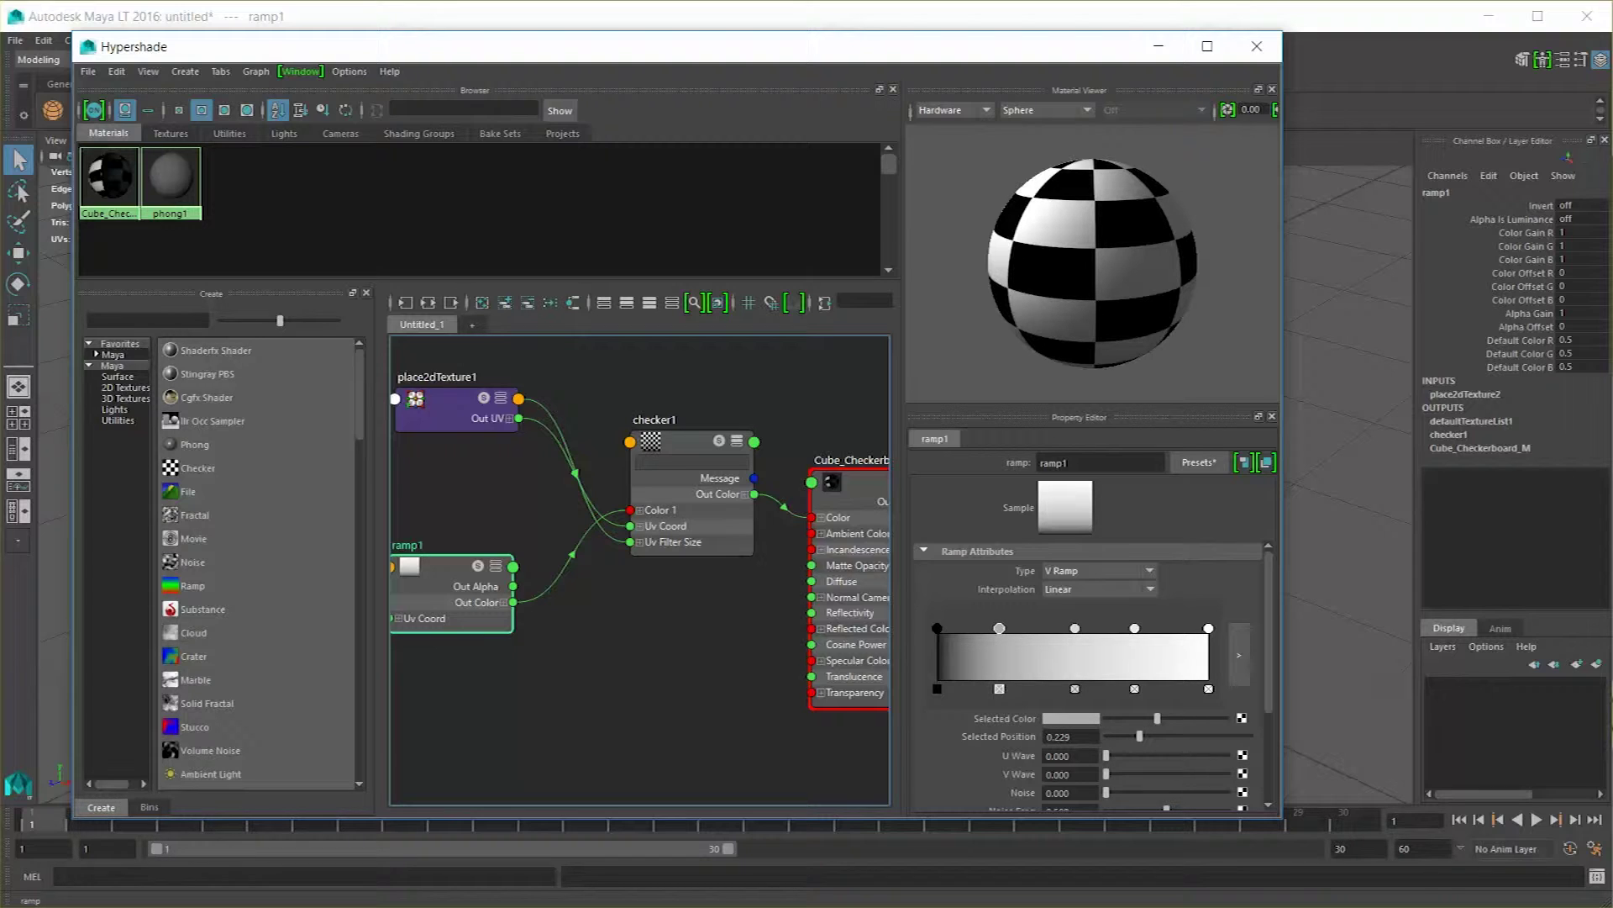
{"action": "left_click", "coordinate": [1070, 718]}
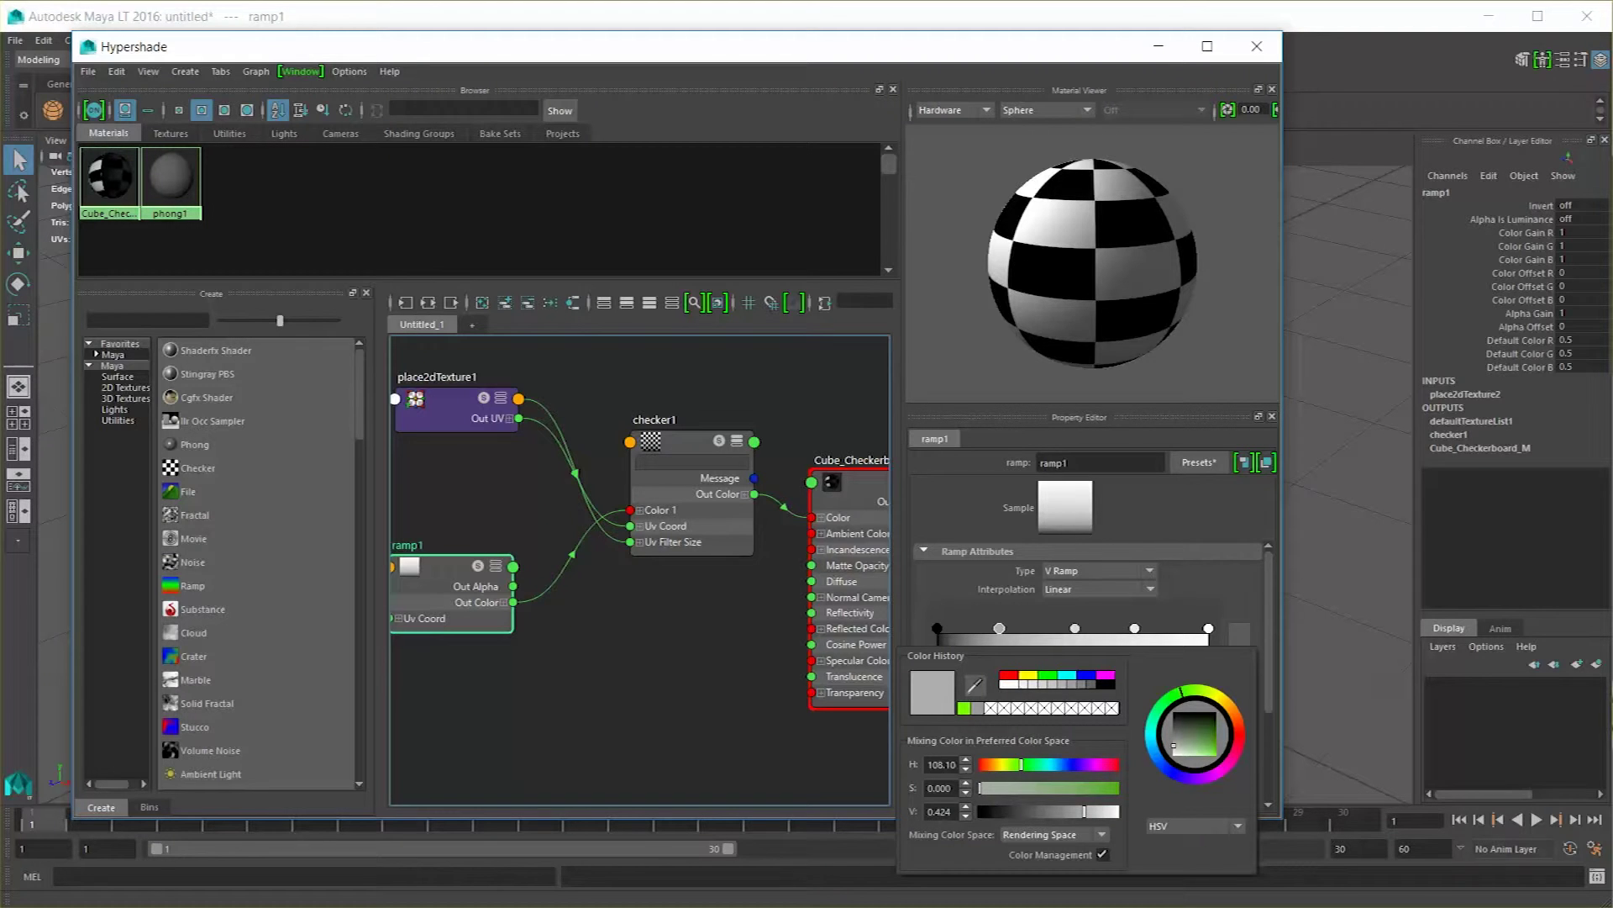
{"action": "left_click", "coordinate": [1028, 674]}
{"action": "left_click", "coordinate": [1009, 674]}
{"action": "left_click", "coordinate": [1075, 628]}
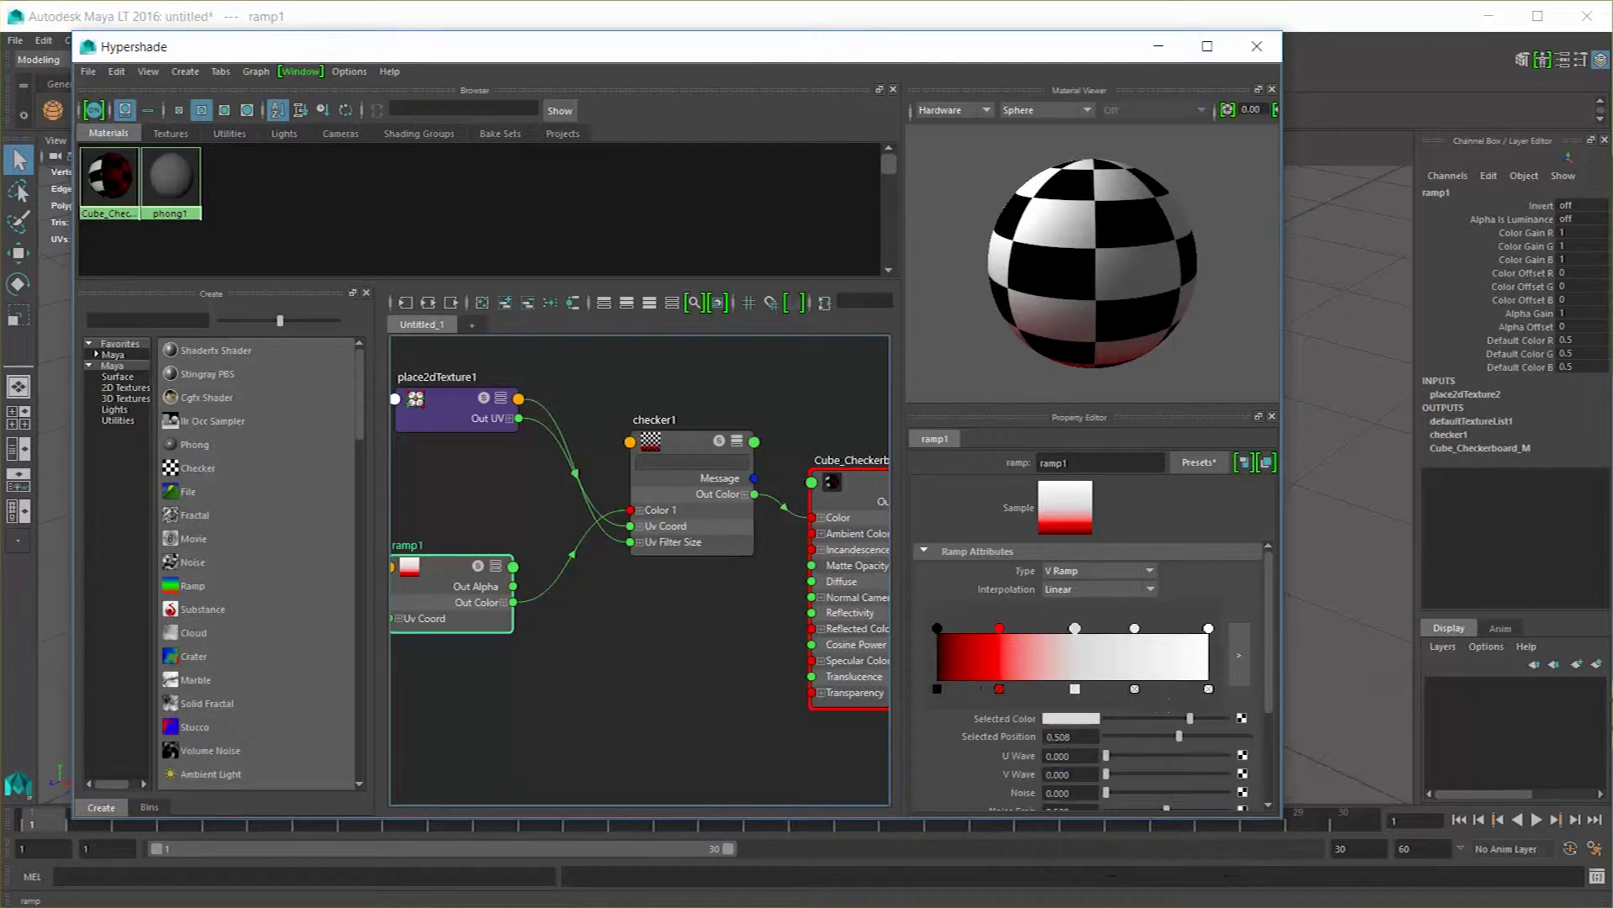
{"action": "left_click", "coordinate": [1070, 717]}
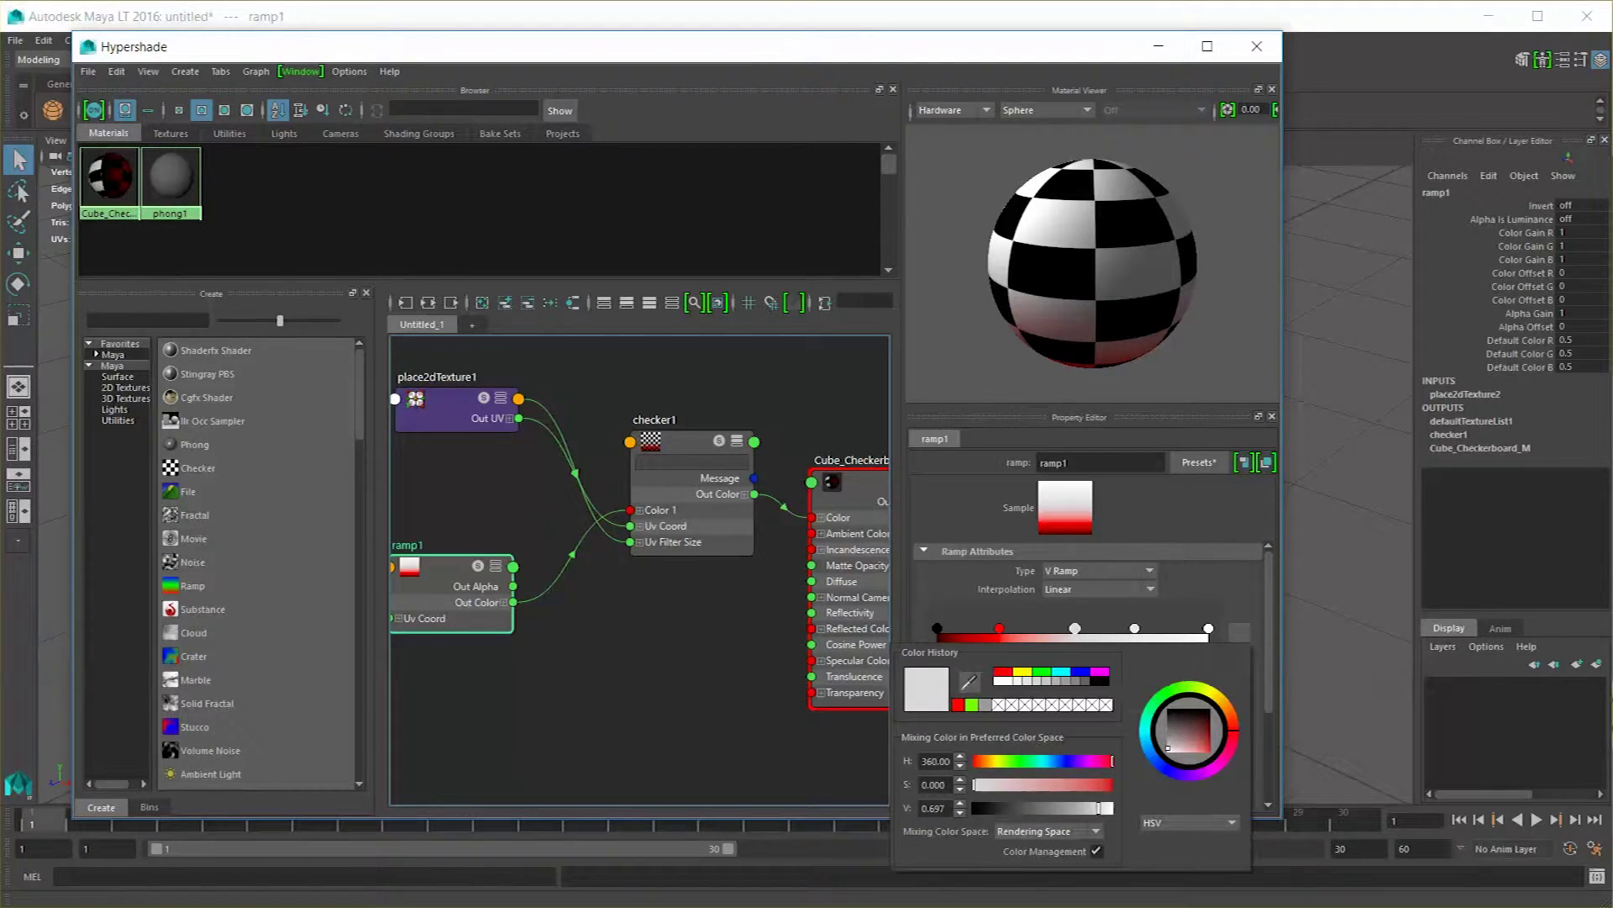
{"action": "left_click", "coordinate": [1022, 672]}
Color the ramp marker at 0.728 green and the end marker at 1.000 blue.
{"action": "left_click", "coordinate": [1134, 628]}
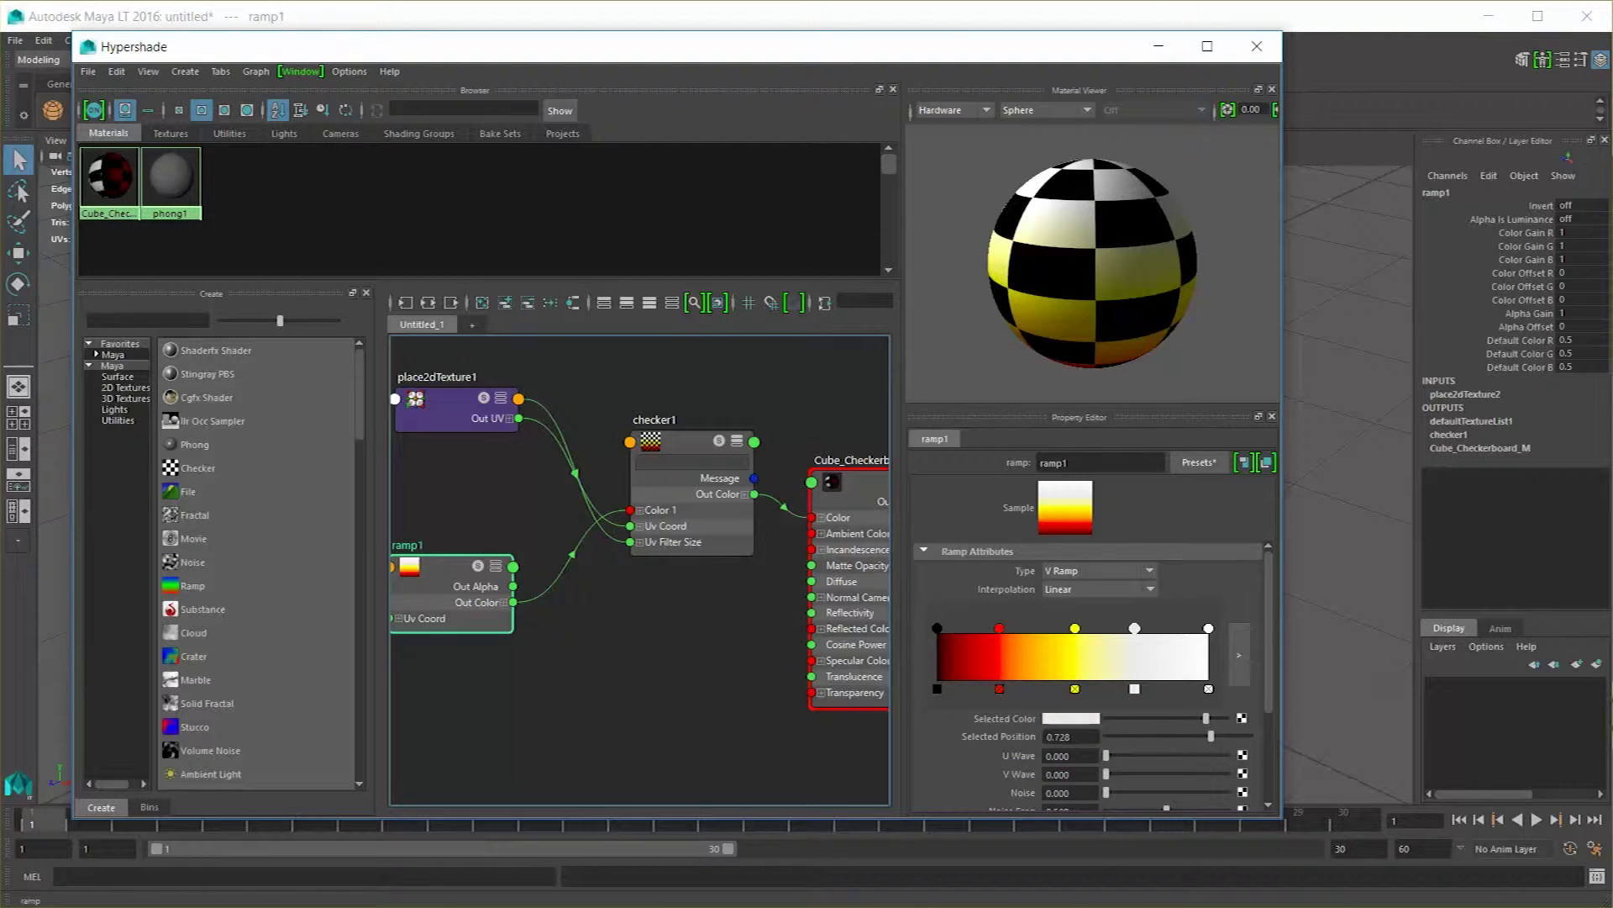
{"action": "left_click", "coordinate": [1069, 717]}
{"action": "left_click", "coordinate": [1059, 675]}
{"action": "left_click", "coordinate": [1208, 627]}
{"action": "left_click", "coordinate": [1070, 717]}
{"action": "left_click", "coordinate": [1098, 675]}
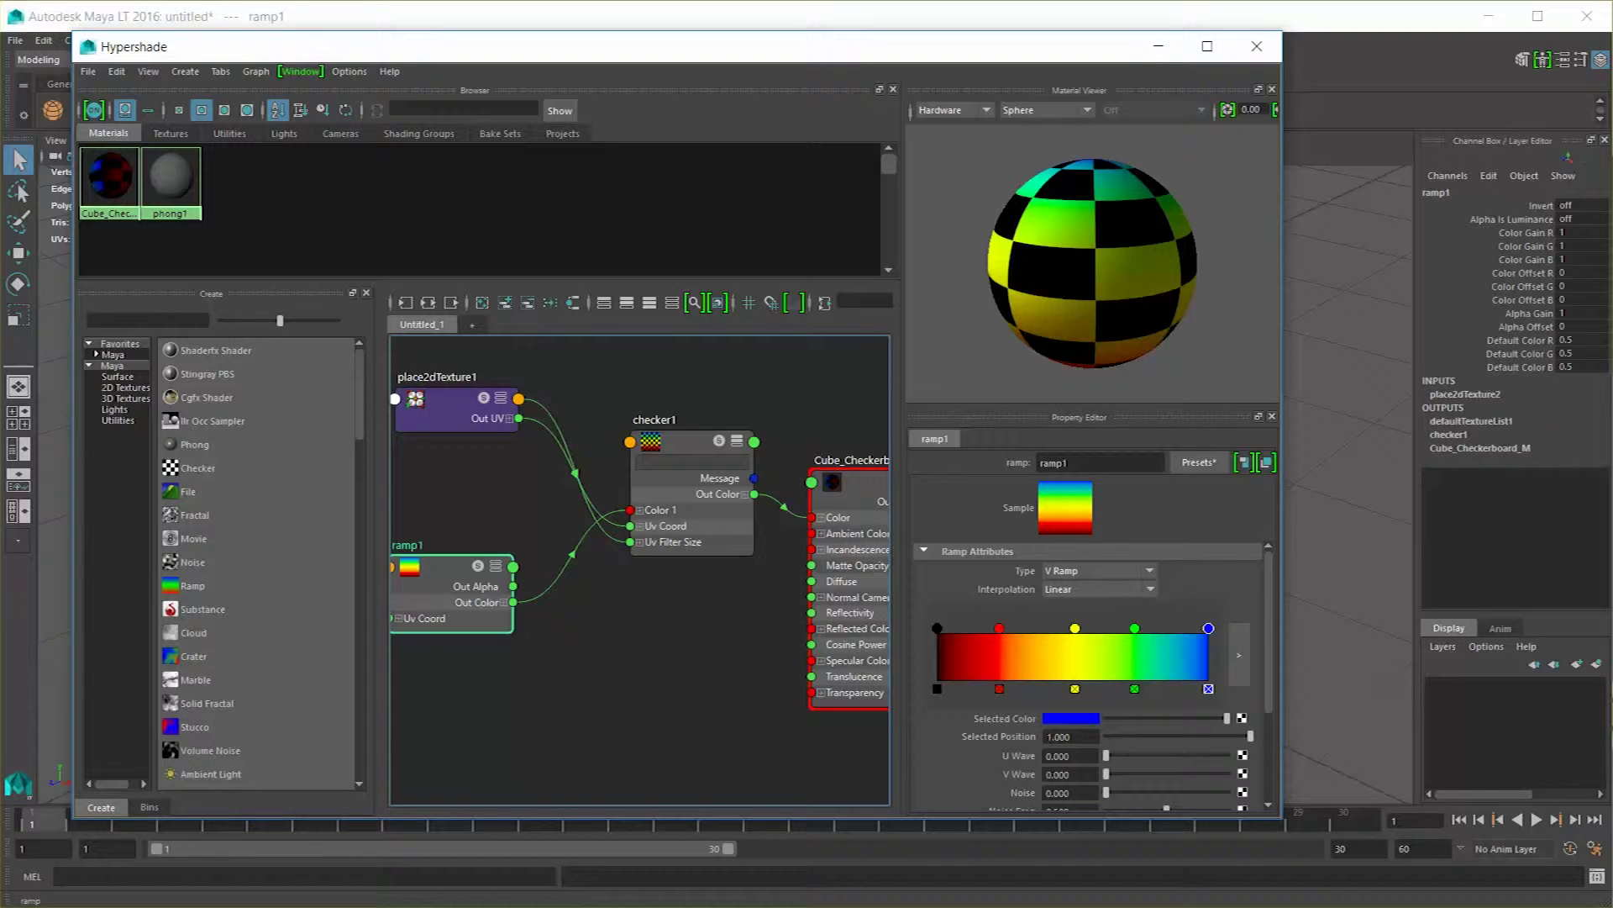
{"action": "left_click", "coordinate": [1074, 628]}
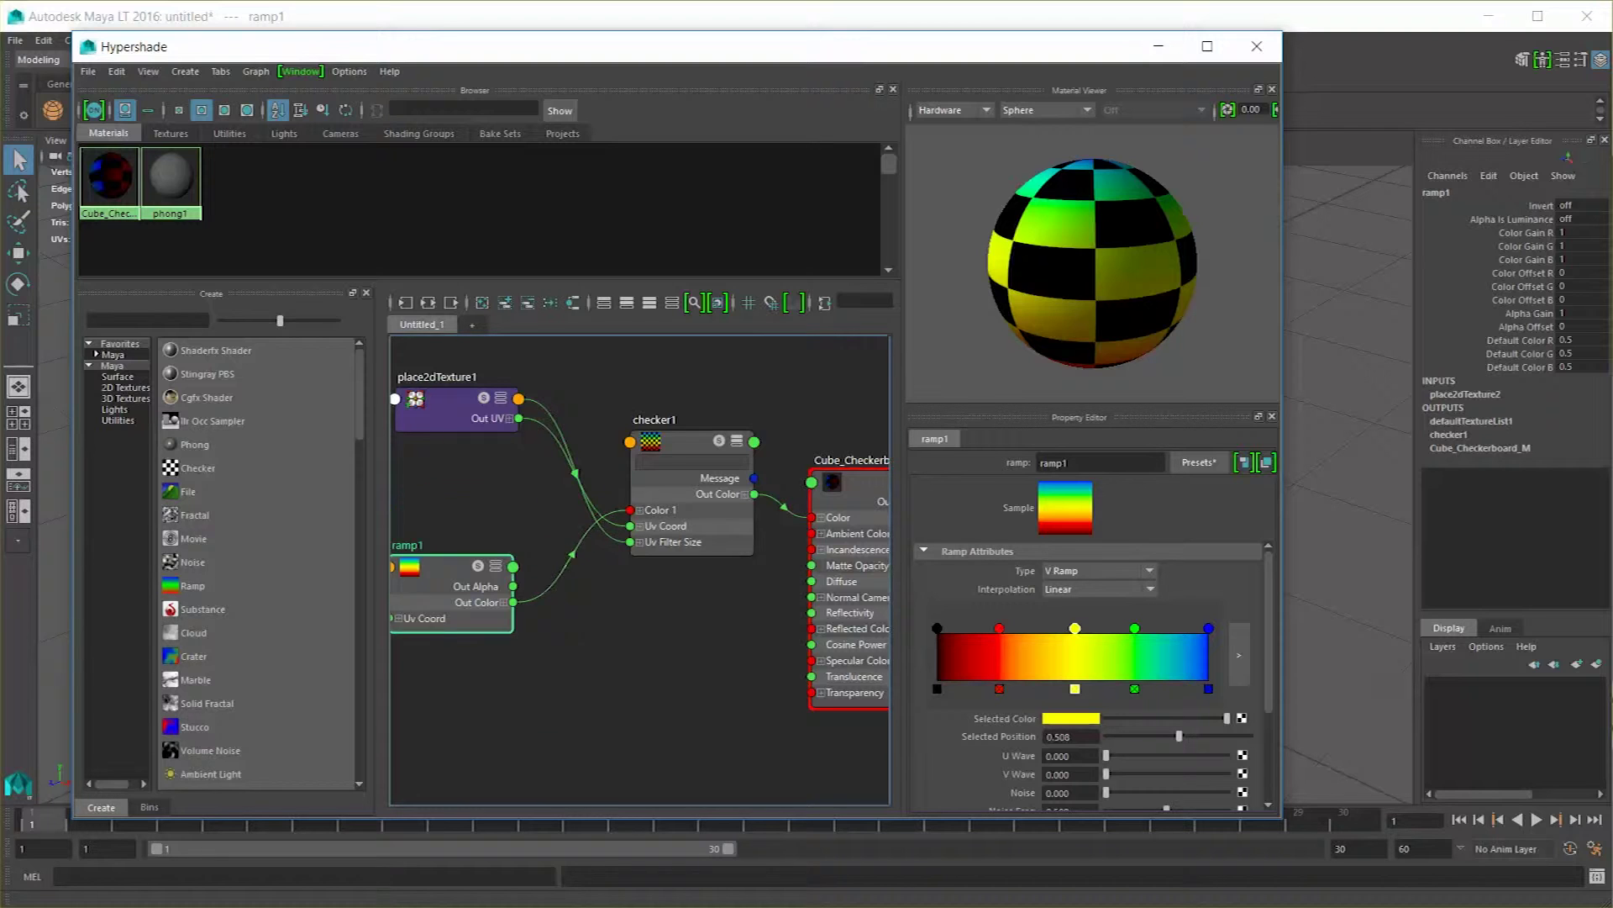
Move the ramp1, checker1 and Cube_Checkerboard_M nodes so the material node fits fully in the graph.
{"action": "left_click_drag", "start_coordinate": [453, 571], "coordinate": [447, 539]}
{"action": "left_click_drag", "start_coordinate": [689, 445], "coordinate": [650, 430]}
{"action": "left_click_drag", "start_coordinate": [849, 470], "coordinate": [809, 421]}
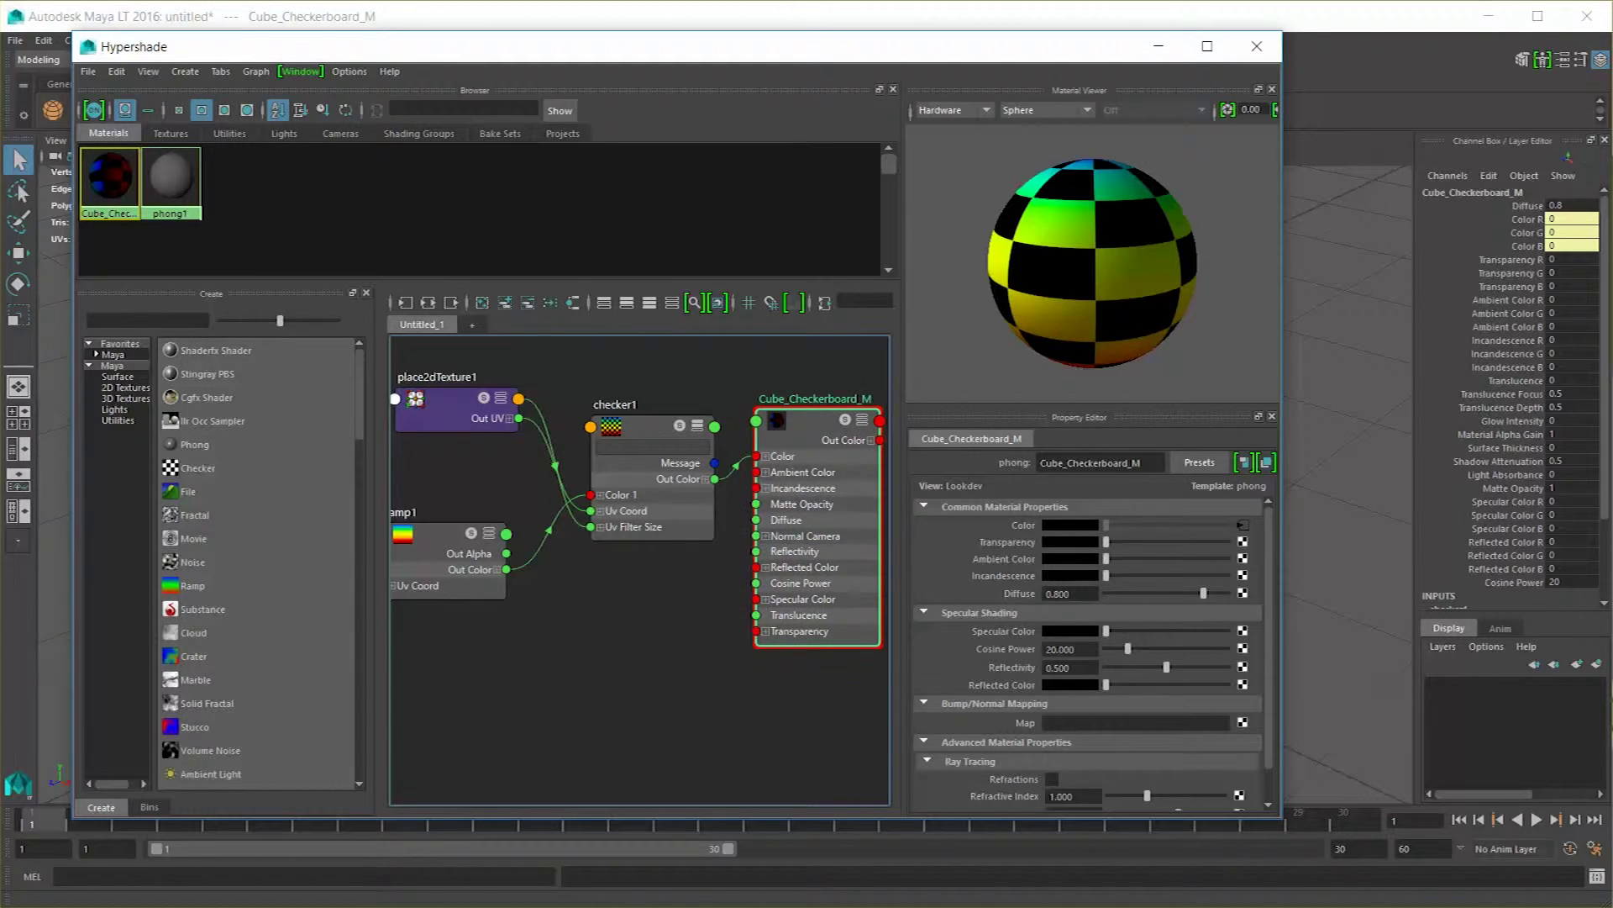
Assign the existing Cube_Checkerboard_M material to the cube in the perspective view.
{"action": "left_click_drag", "start_coordinate": [1009, 46], "coordinate": [121, 37]}
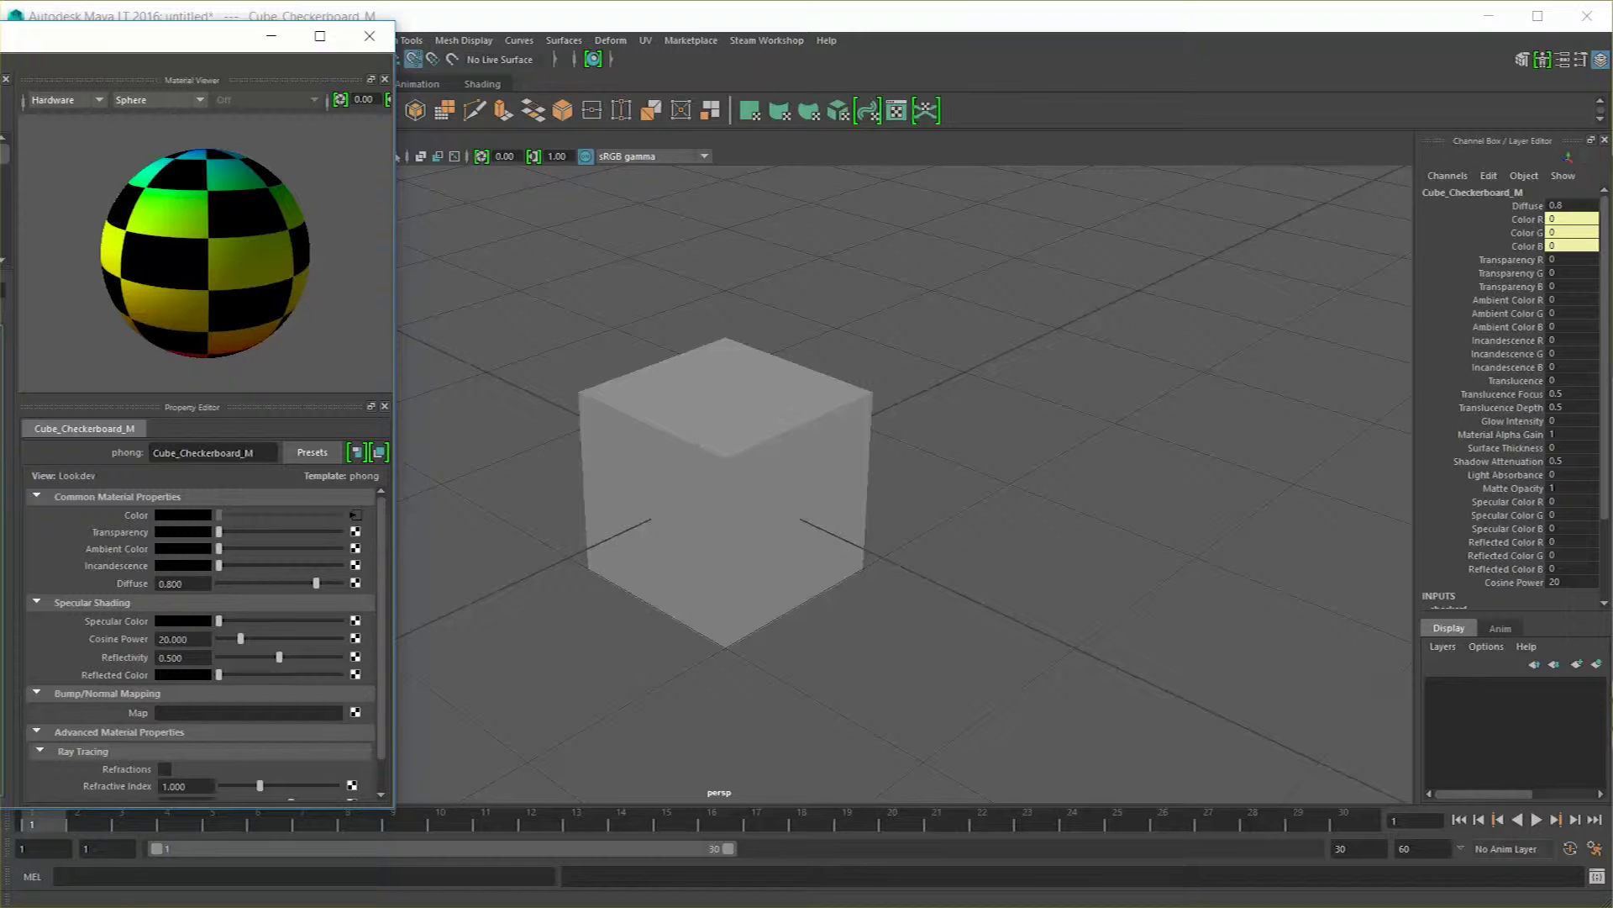
{"action": "left_click", "coordinate": [725, 492]}
{"action": "right_click", "coordinate": [746, 389]}
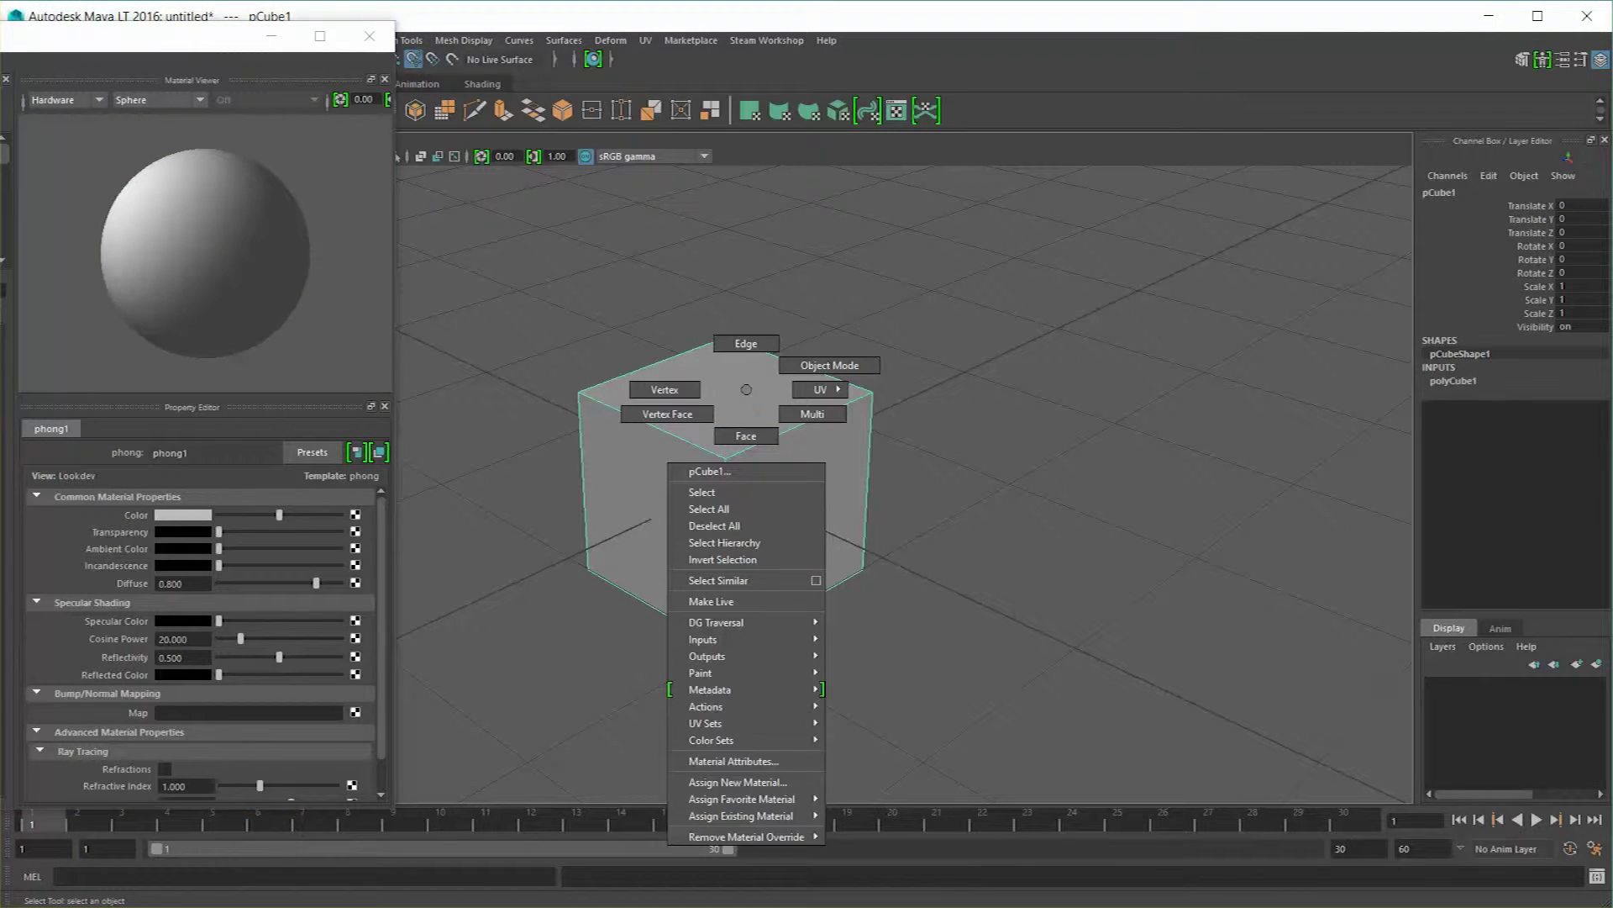
{"action": "mouse_move", "coordinate": [741, 815]}
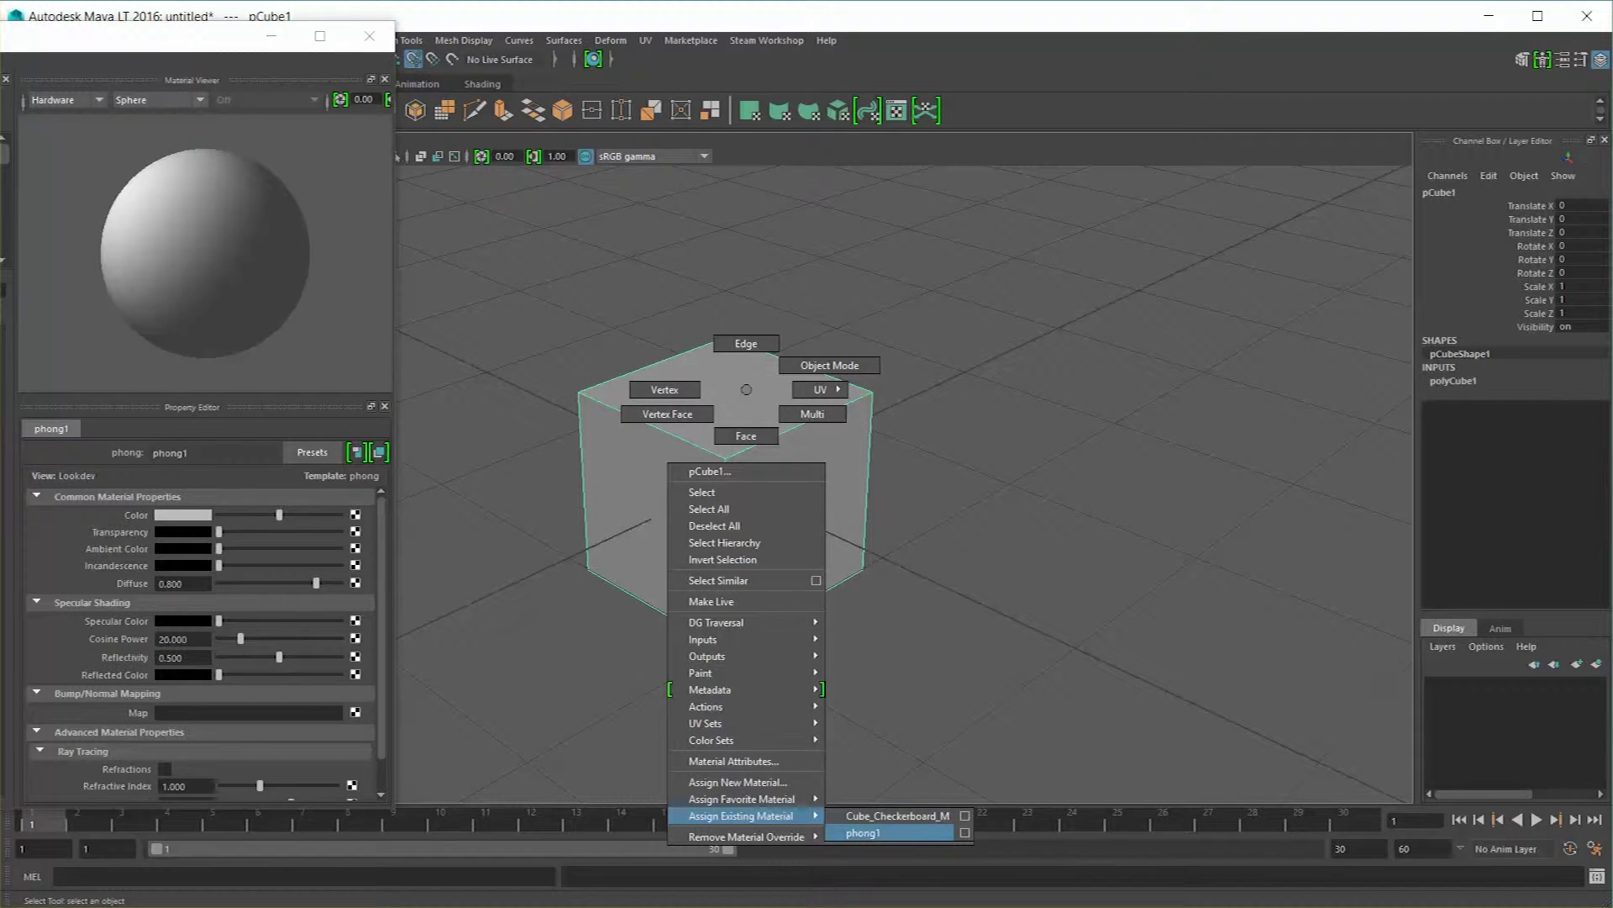
{"action": "left_click", "coordinate": [898, 815]}
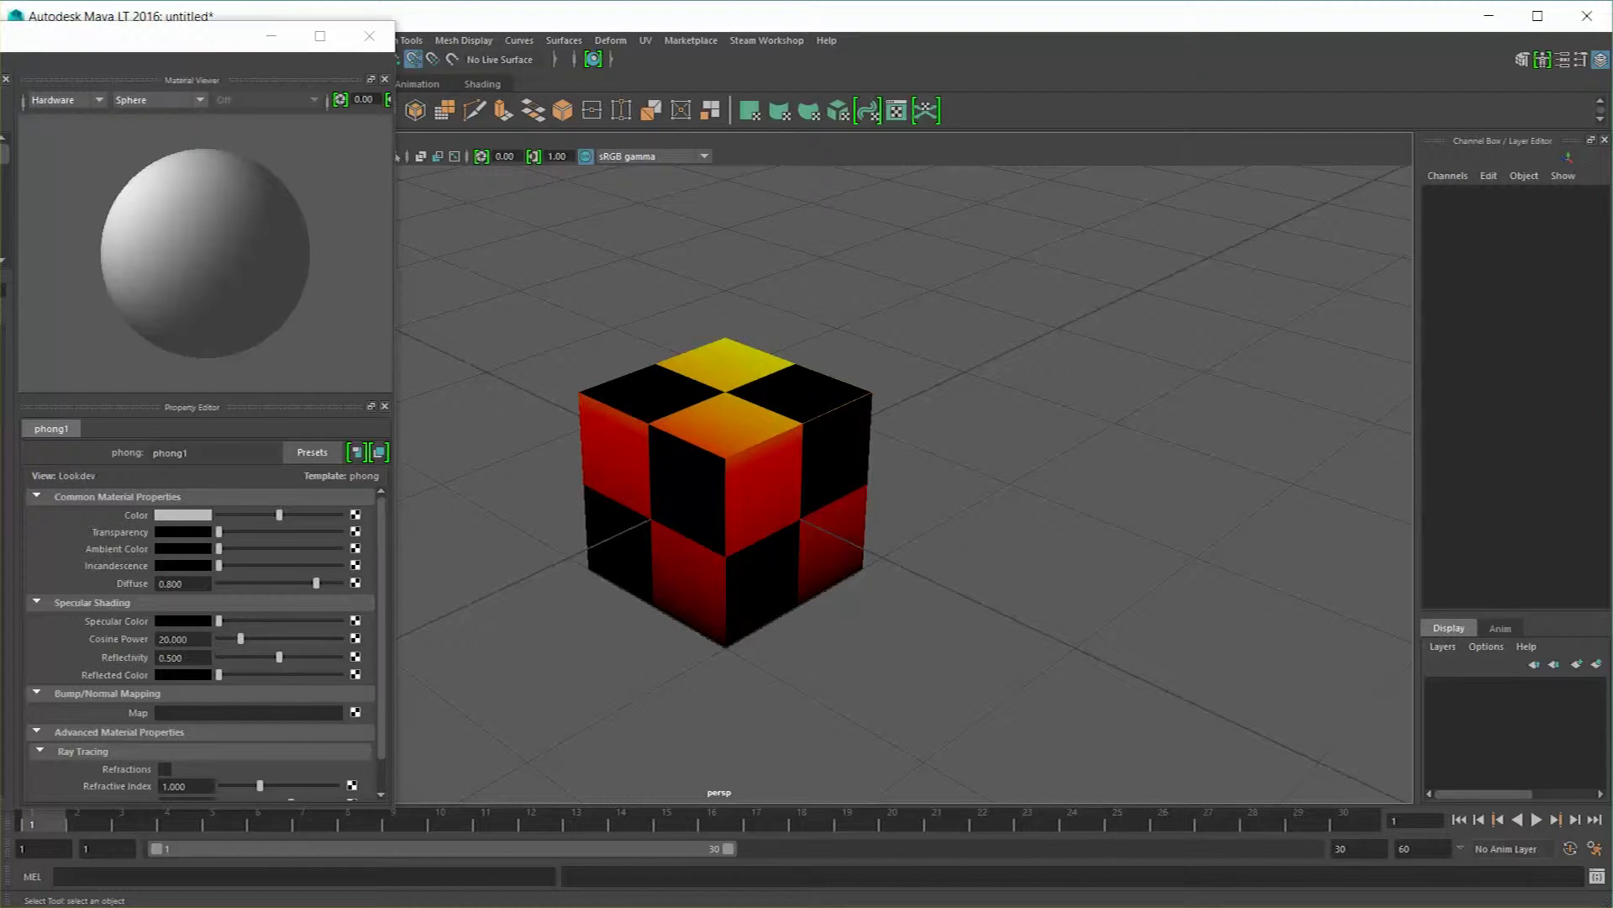
{"action": "left_click_drag", "start_coordinate": [847, 606], "coordinate": [1160, 647], "text": "alt"}
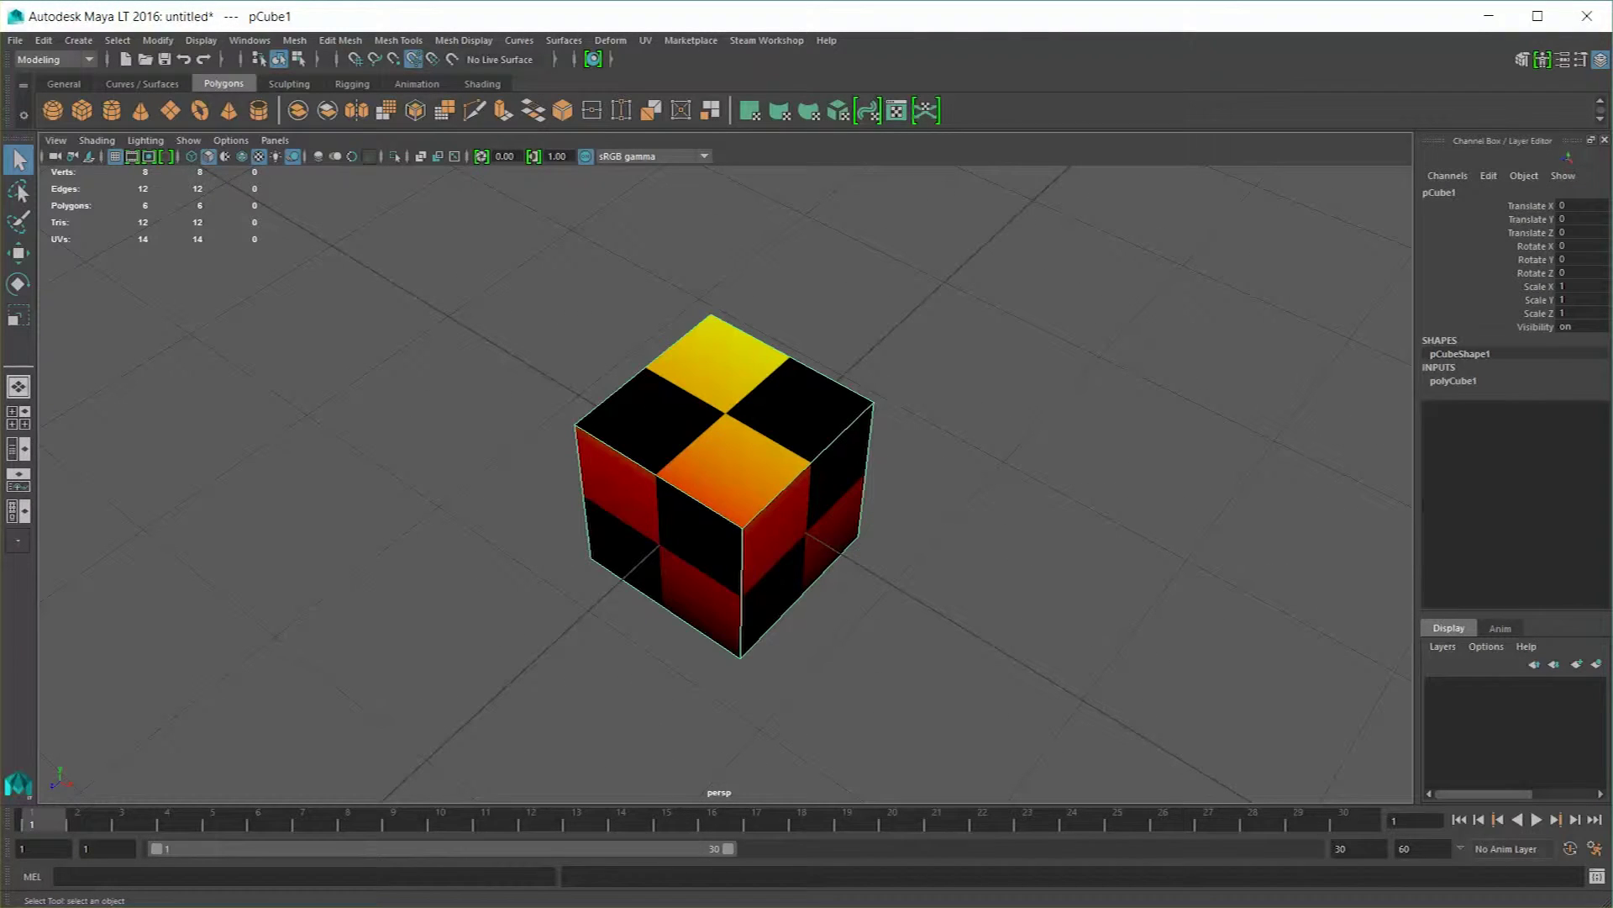
Open the UV Editor for the cube and examine how the checker texture fills its UV space.
{"action": "left_click", "coordinate": [250, 40]}
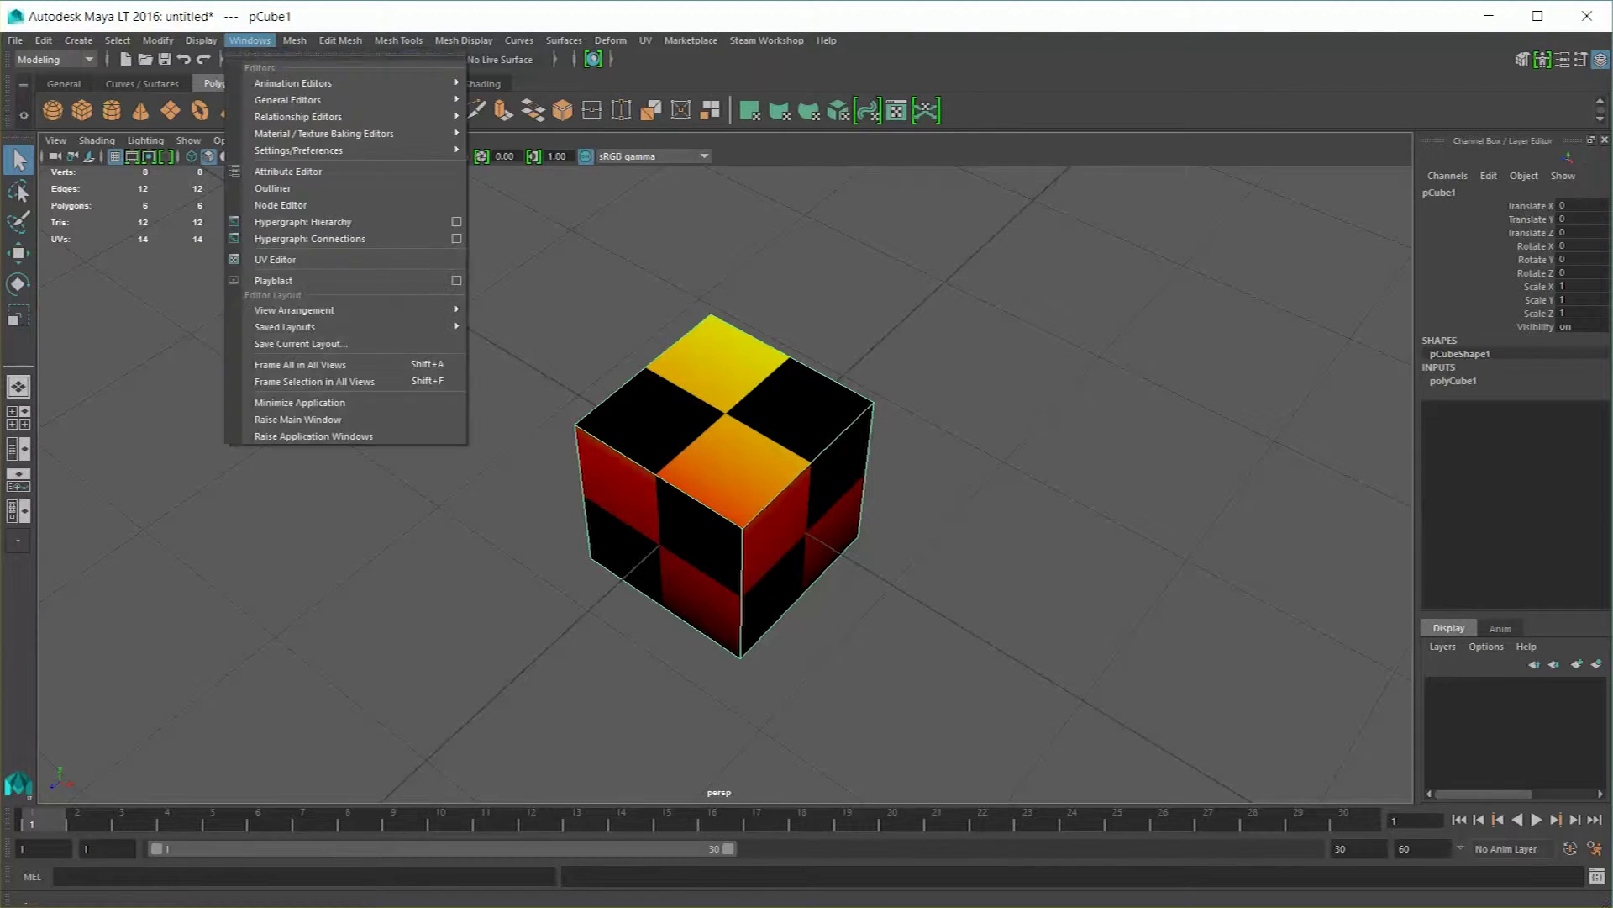
{"action": "mouse_move", "coordinate": [324, 133]}
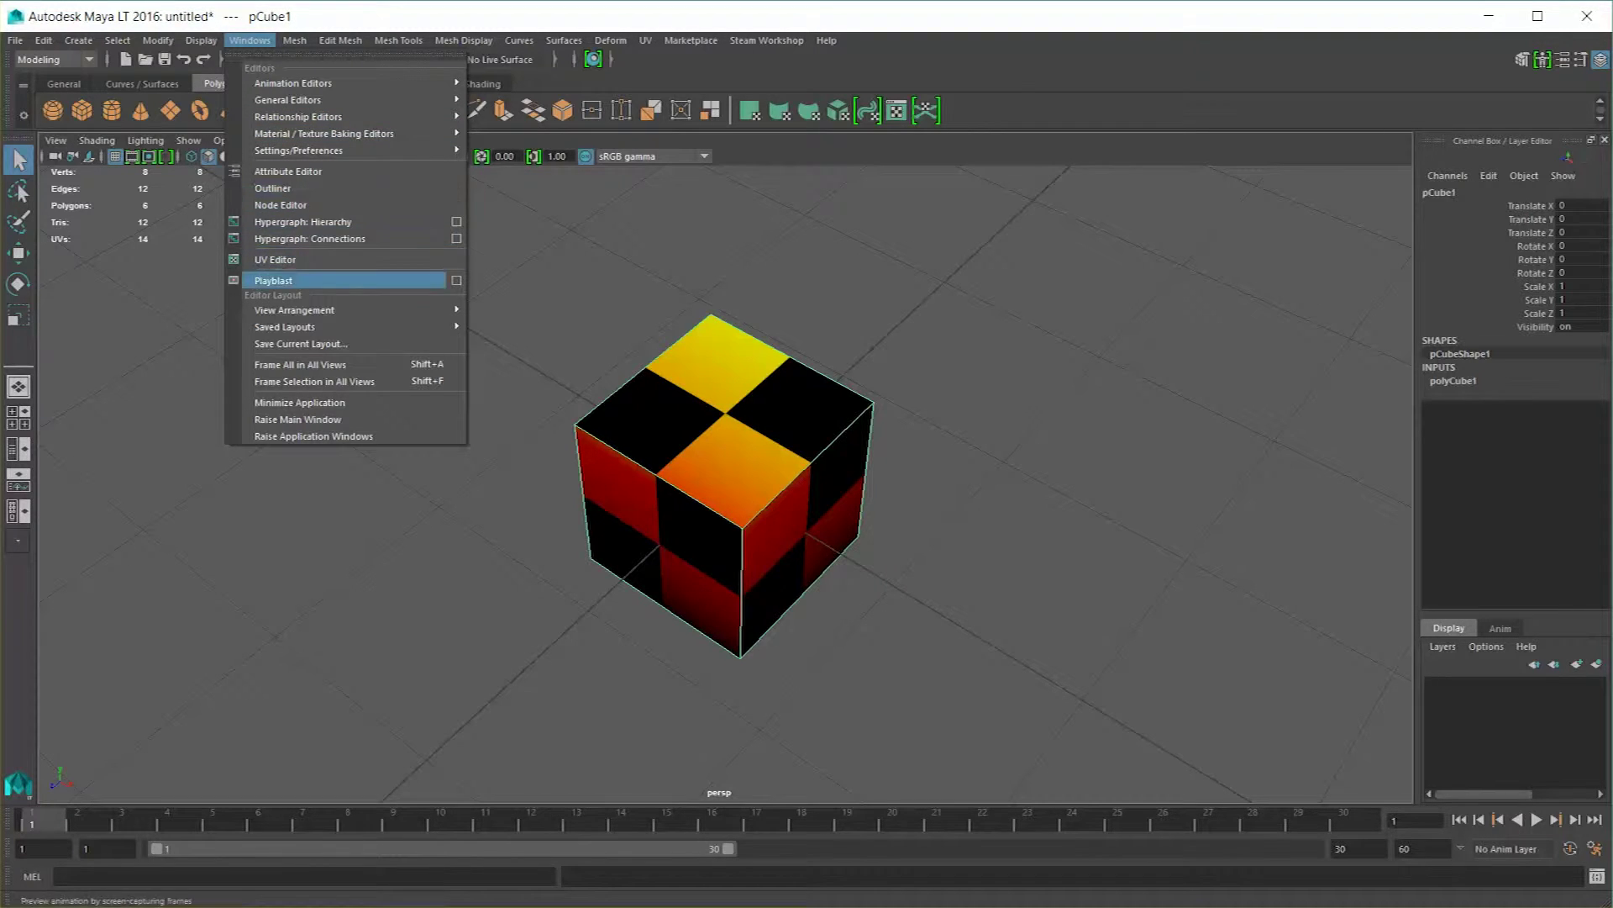
{"action": "left_click", "coordinate": [277, 259]}
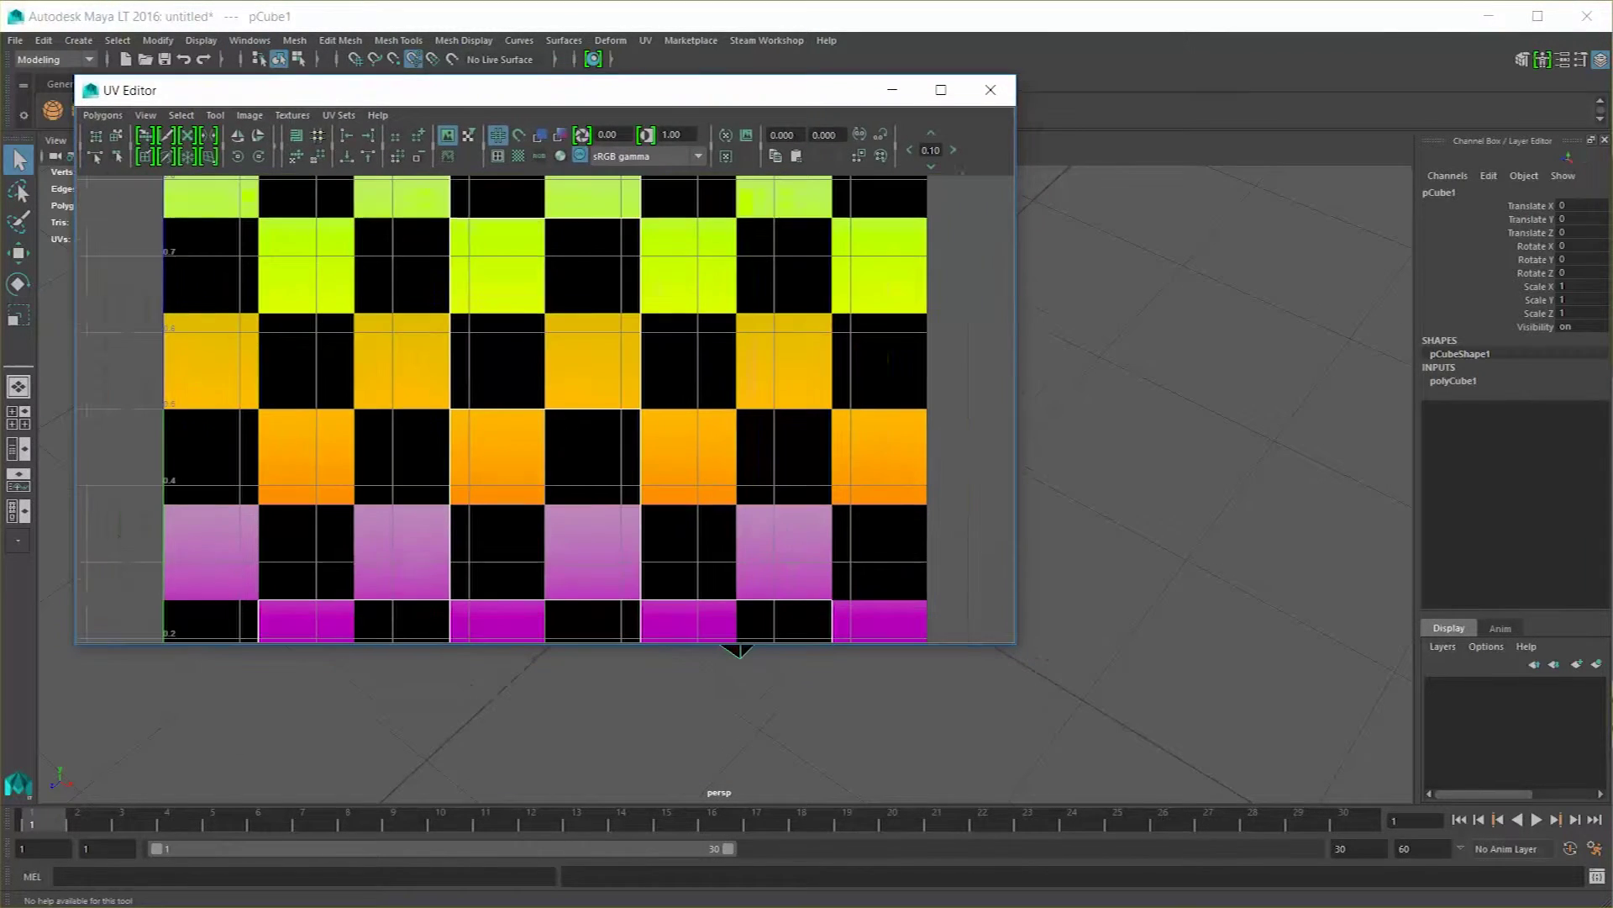
{"action": "scroll", "coordinate": [546, 409], "scroll_direction": "down", "scroll_amount": 3}
{"action": "middle_click_drag", "start_coordinate": [546, 409], "coordinate": [474, 392], "text": "alt"}
{"action": "scroll", "coordinate": [546, 410], "scroll_direction": "up", "scroll_amount": 3}
{"action": "scroll", "coordinate": [498, 595], "scroll_direction": "down", "scroll_amount": 2}
Select all of the cube's UVs in the UV Editor, then switch component mode and select across the whole layout again.
{"action": "right_click_drag", "start_coordinate": [493, 434], "coordinate": [569, 433]}
{"action": "left_click_drag", "start_coordinate": [275, 186], "coordinate": [747, 607]}
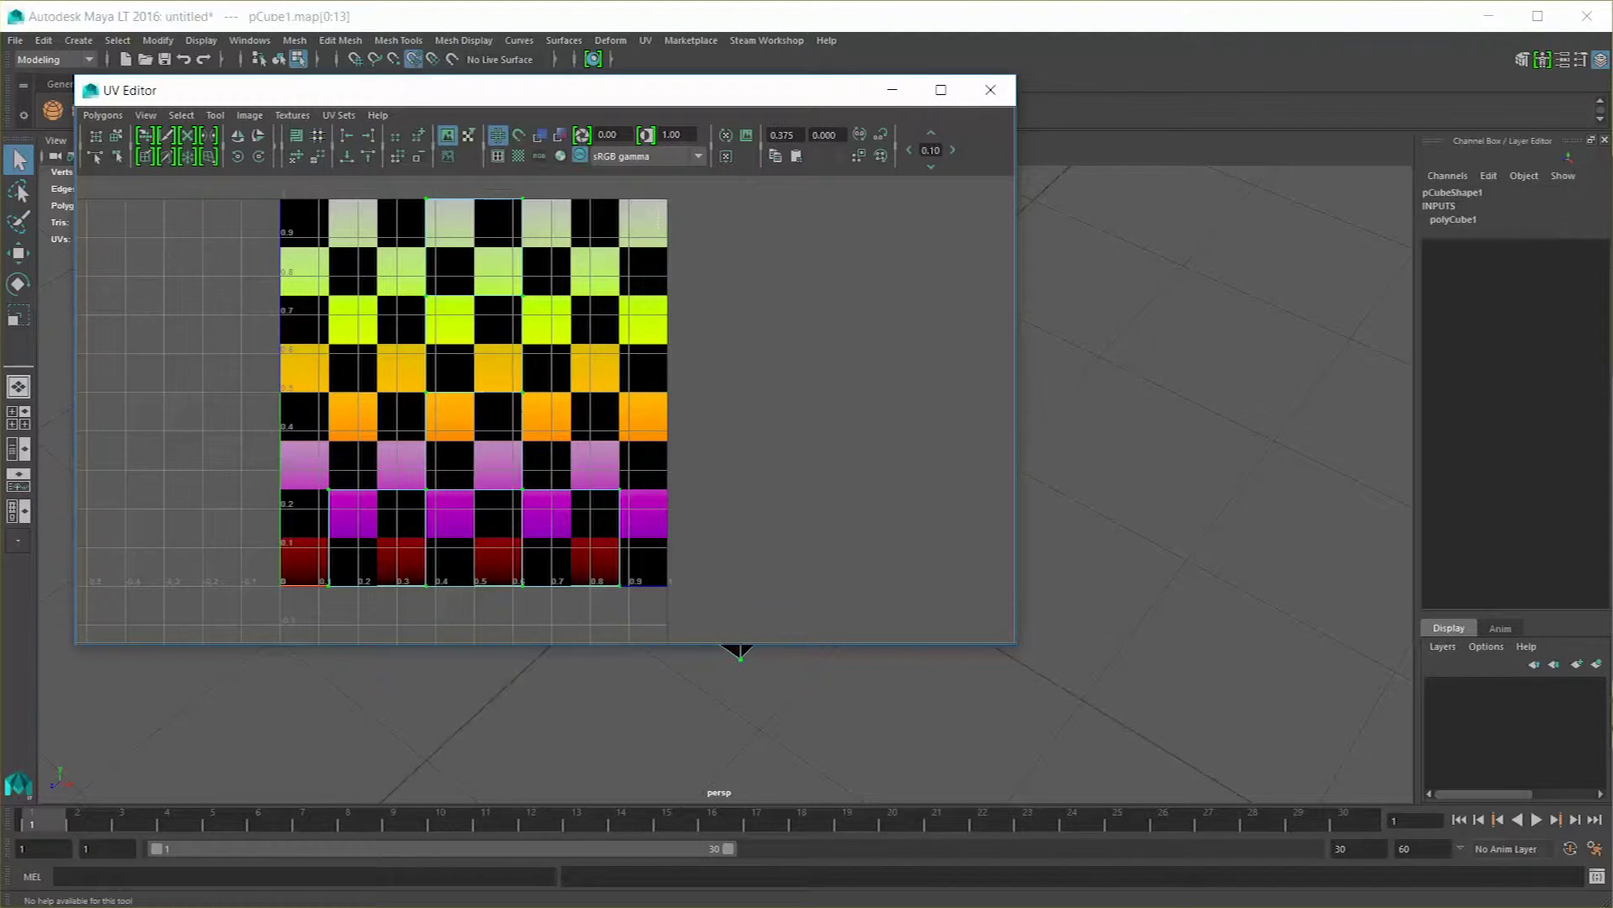
{"action": "middle_click_drag", "start_coordinate": [474, 390], "coordinate": [500, 425], "text": "alt"}
{"action": "right_click_drag", "start_coordinate": [499, 426], "coordinate": [499, 471]}
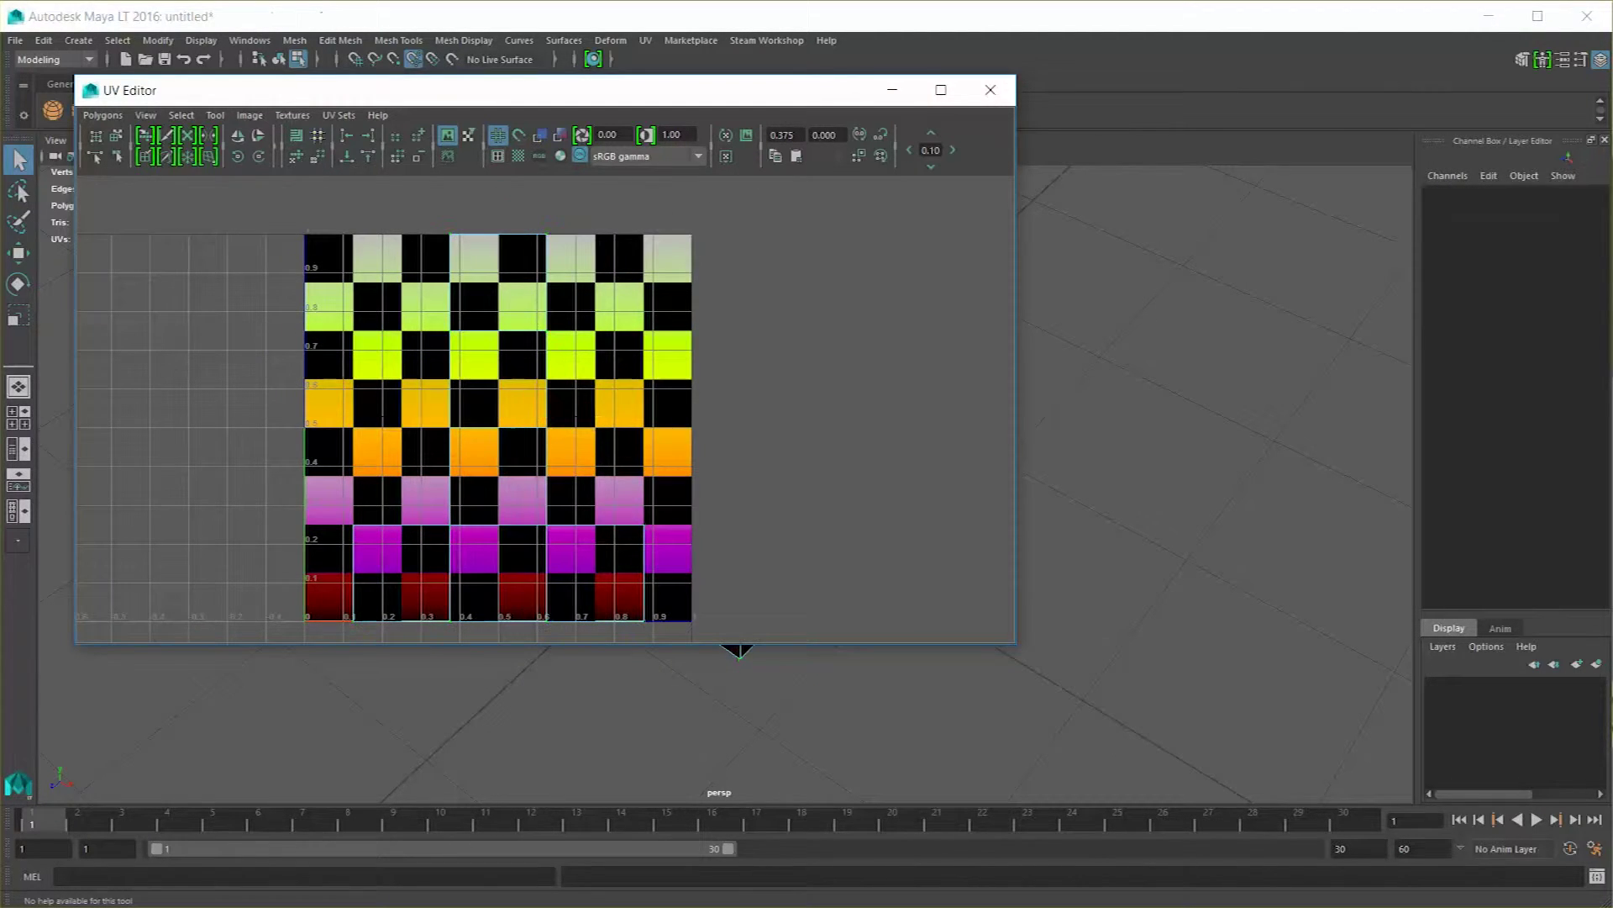
{"action": "left_click_drag", "start_coordinate": [267, 205], "coordinate": [755, 602]}
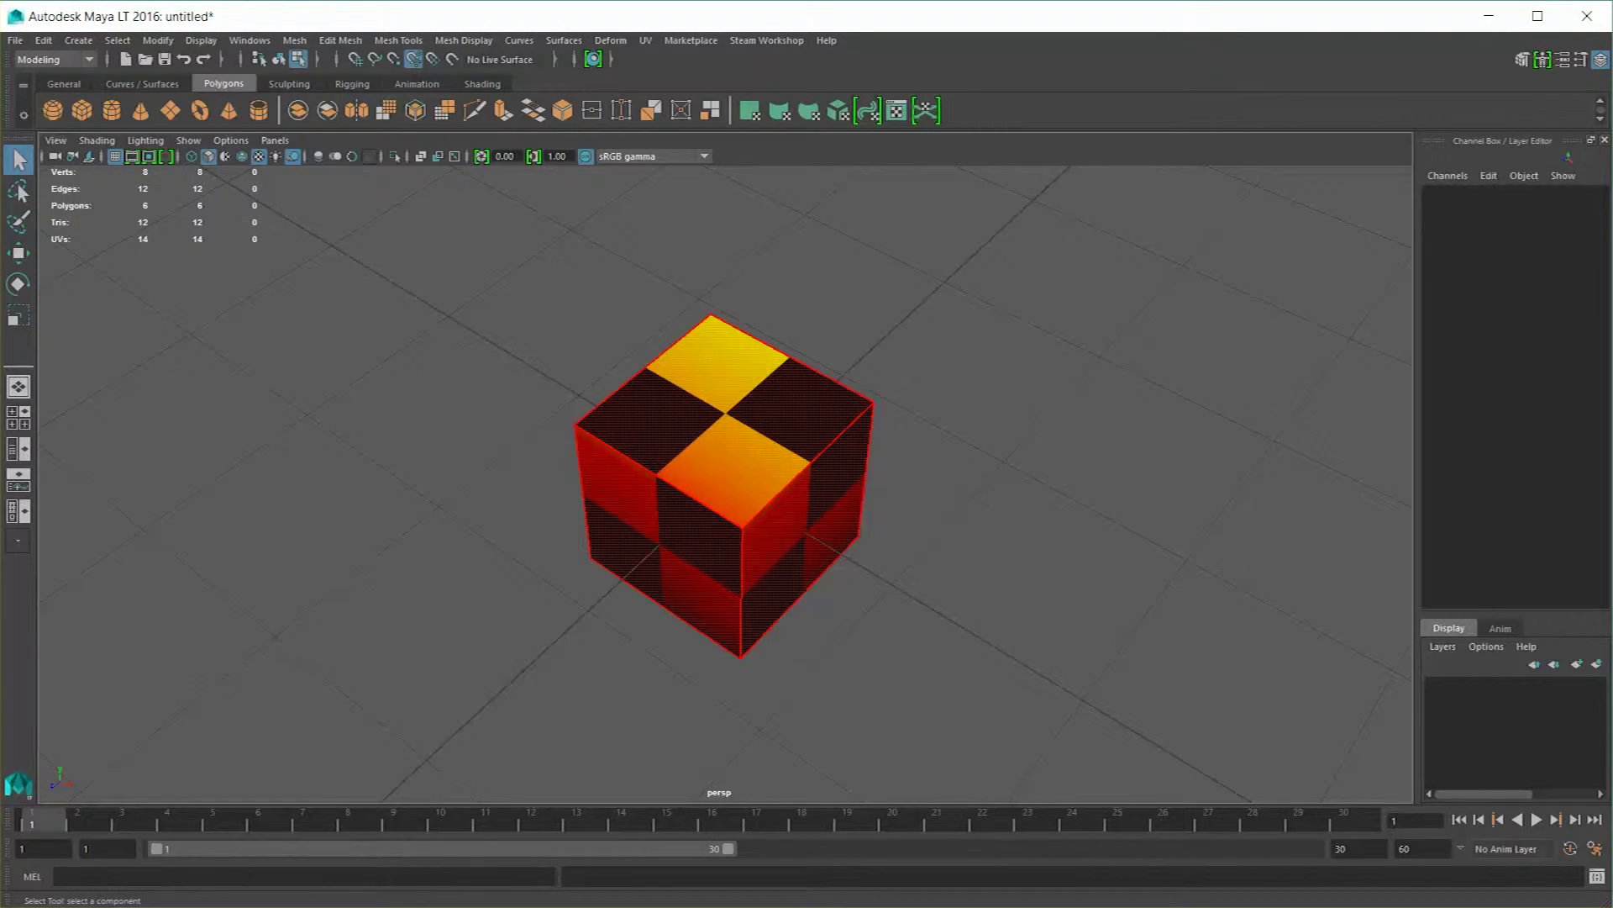
Open the Texture Baking Settings for the cube.
{"action": "left_click_drag", "start_coordinate": [724, 485], "coordinate": [958, 470], "text": "alt"}
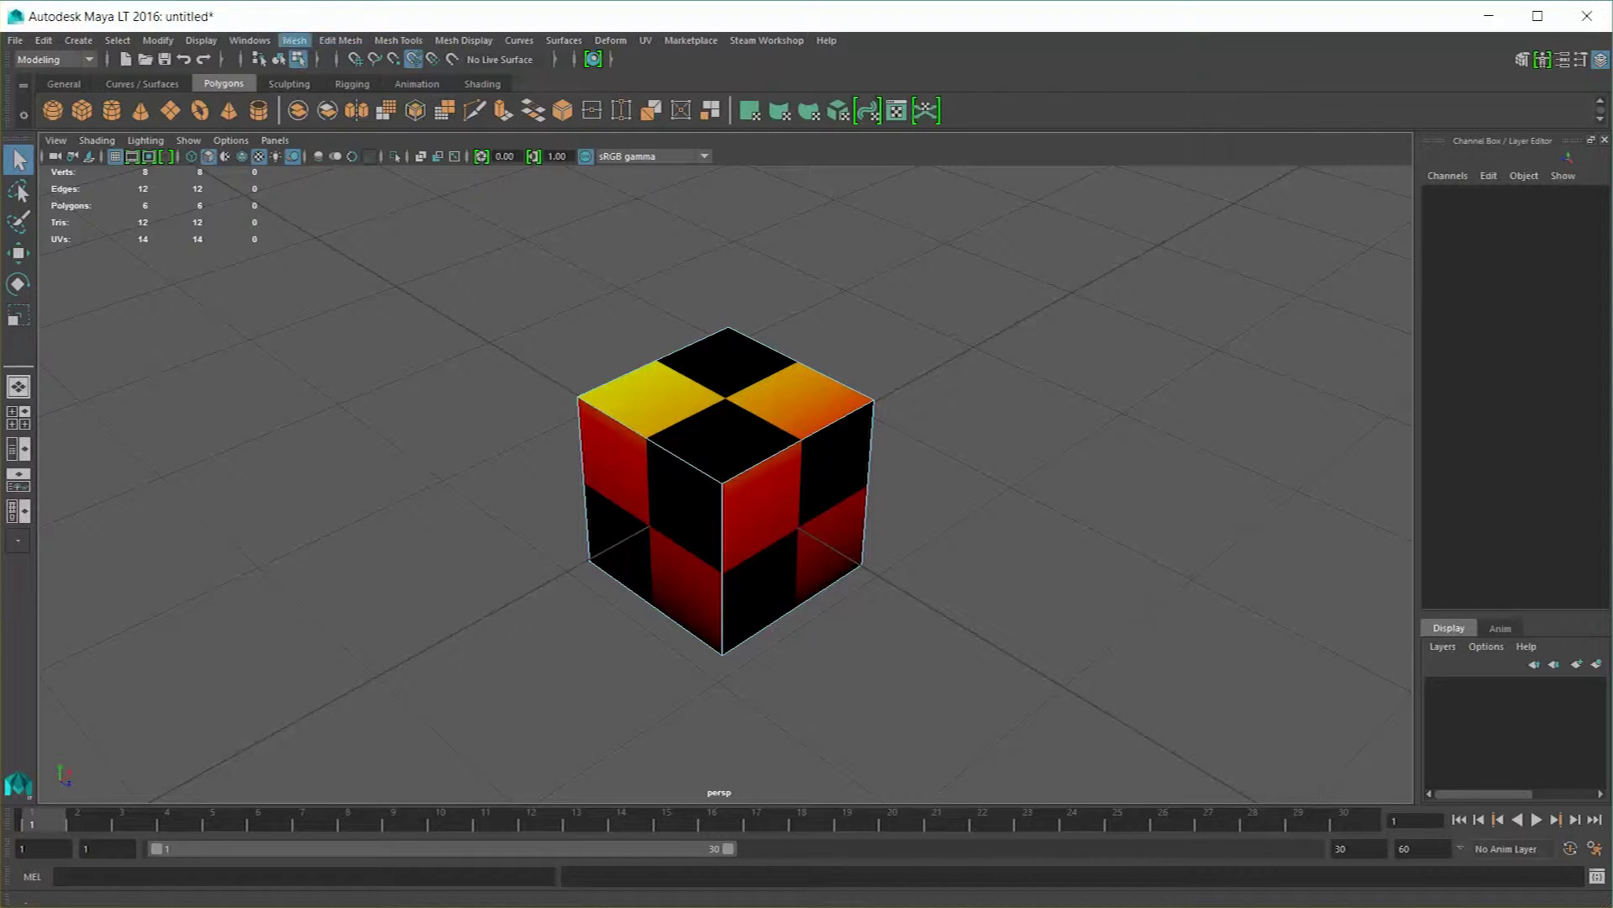
{"action": "left_click", "coordinate": [249, 40]}
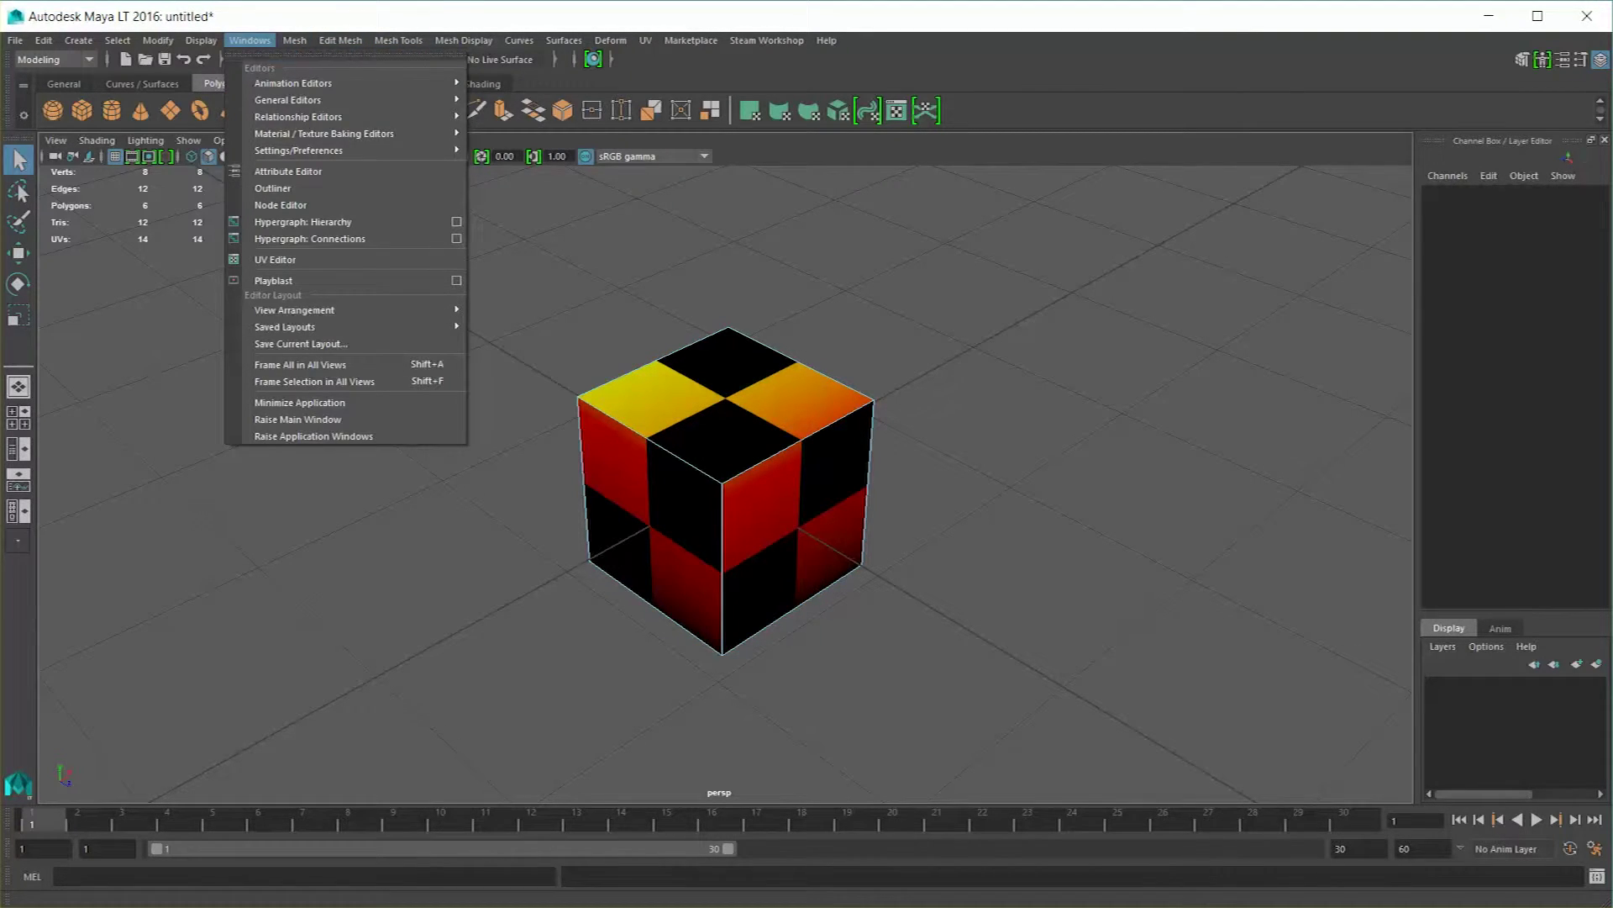
{"action": "mouse_move", "coordinate": [323, 134]}
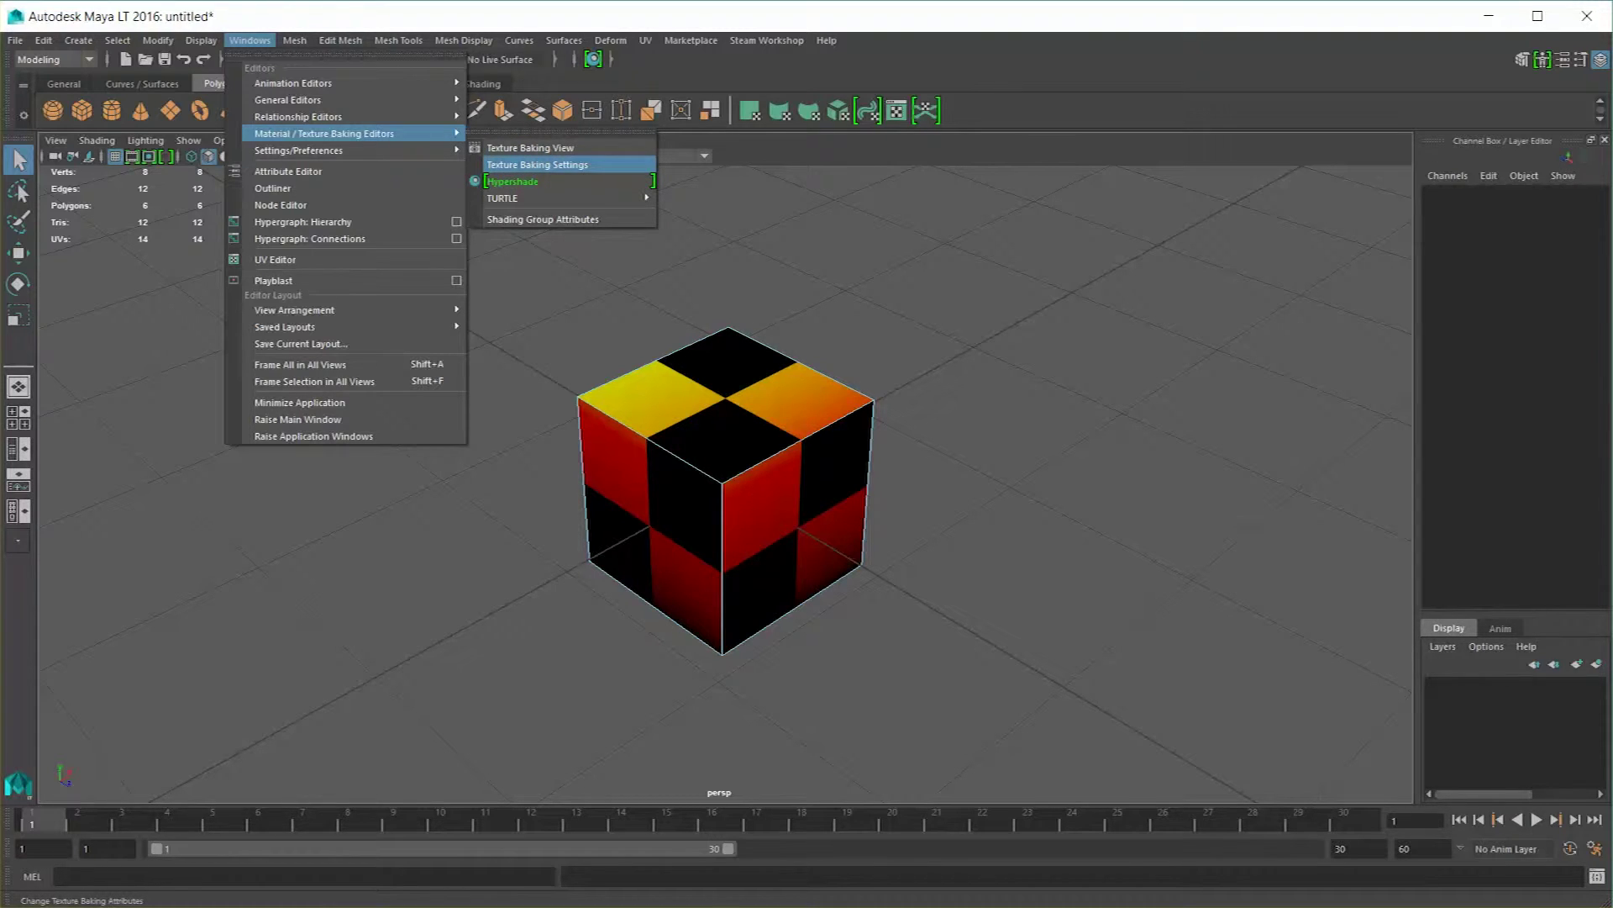
{"action": "left_click", "coordinate": [538, 165]}
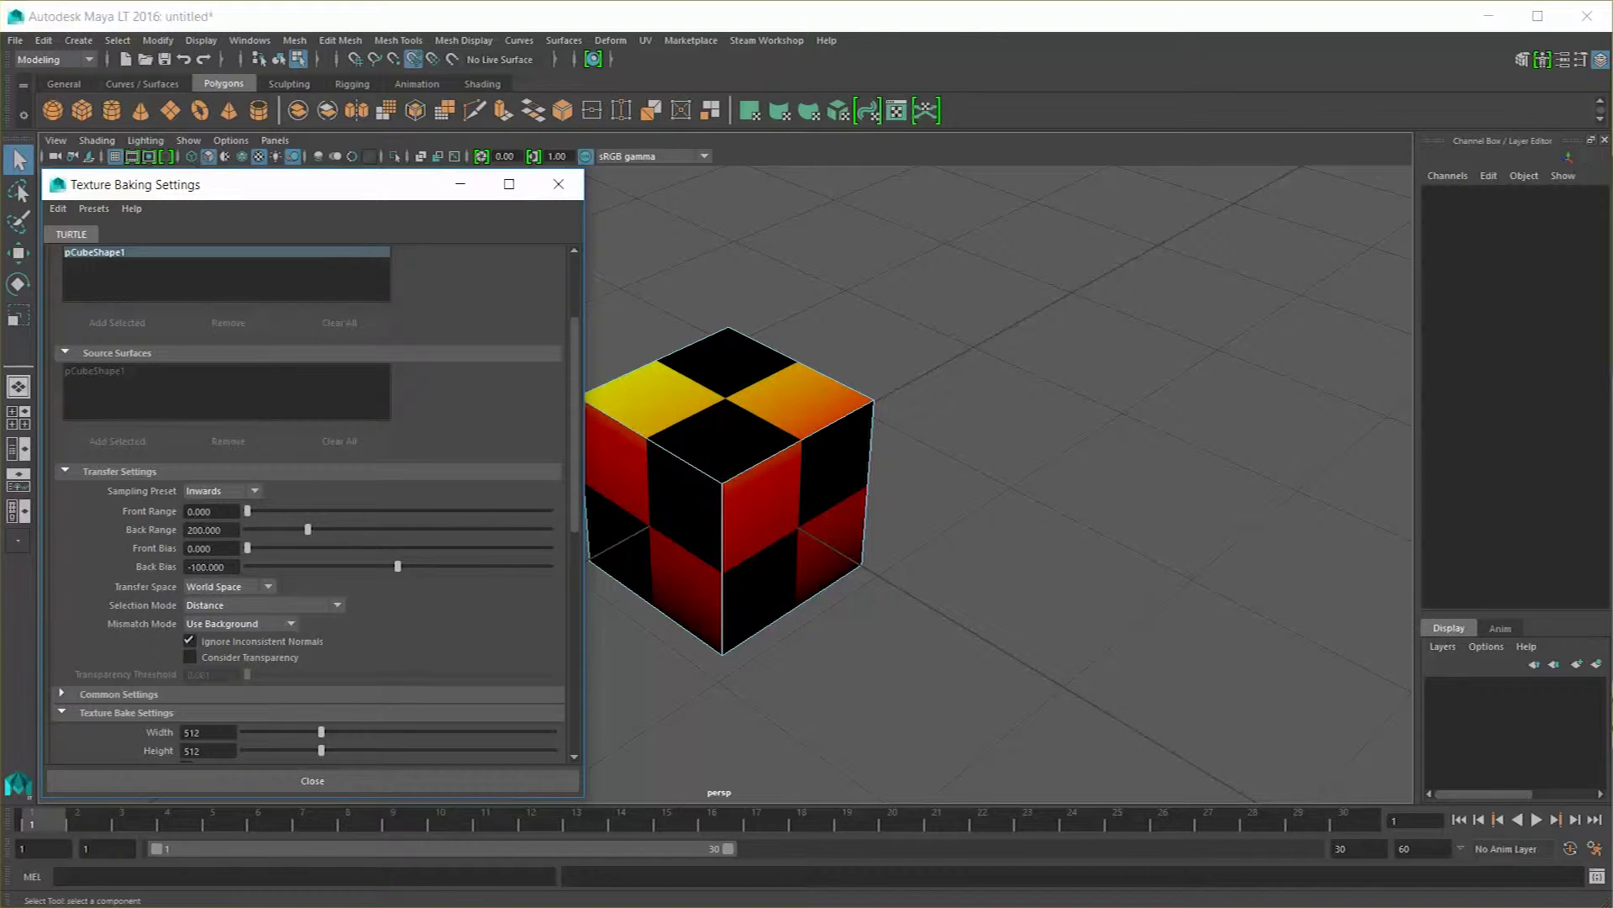
Review the anti-aliasing sample rates in the Sampling section of the Texture Baking Settings.
{"action": "left_click_drag", "start_coordinate": [310, 184], "coordinate": [314, 190]}
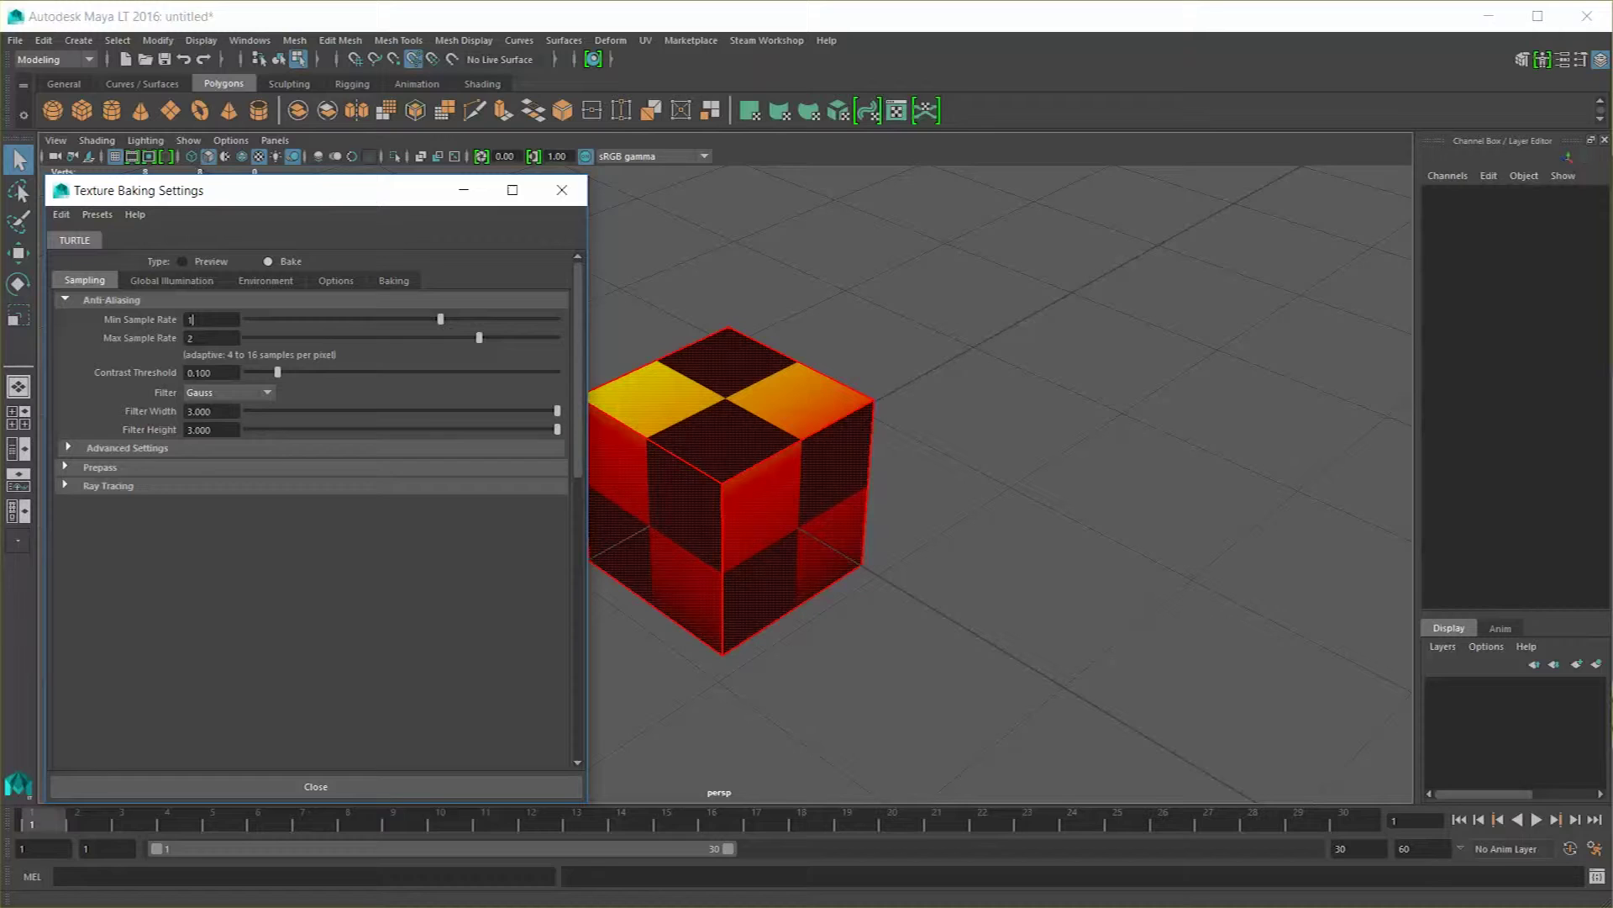
{"action": "left_click", "coordinate": [210, 319]}
{"action": "mouse_move", "coordinate": [479, 337]}
{"action": "left_mouse_down"}
{"action": "mouse_move", "coordinate": [557, 337]}
{"action": "mouse_move", "coordinate": [479, 337]}
{"action": "left_mouse_up"}
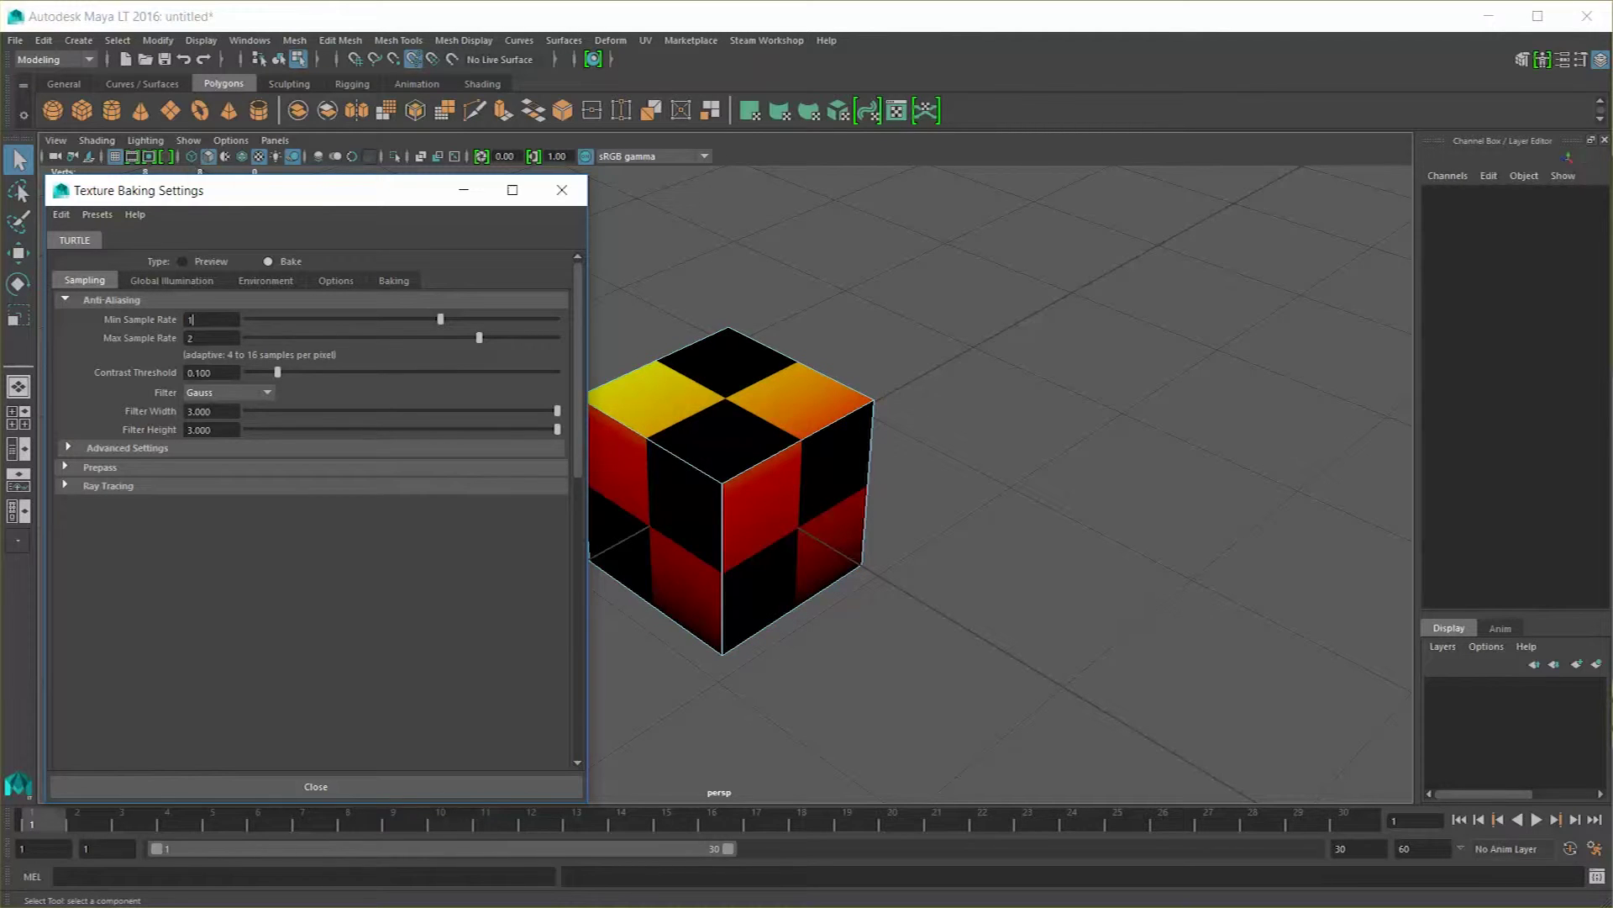
Select all of the cube's faces and keep Bake selected surfaces enabled in the baking options.
{"action": "left_click", "coordinate": [393, 280]}
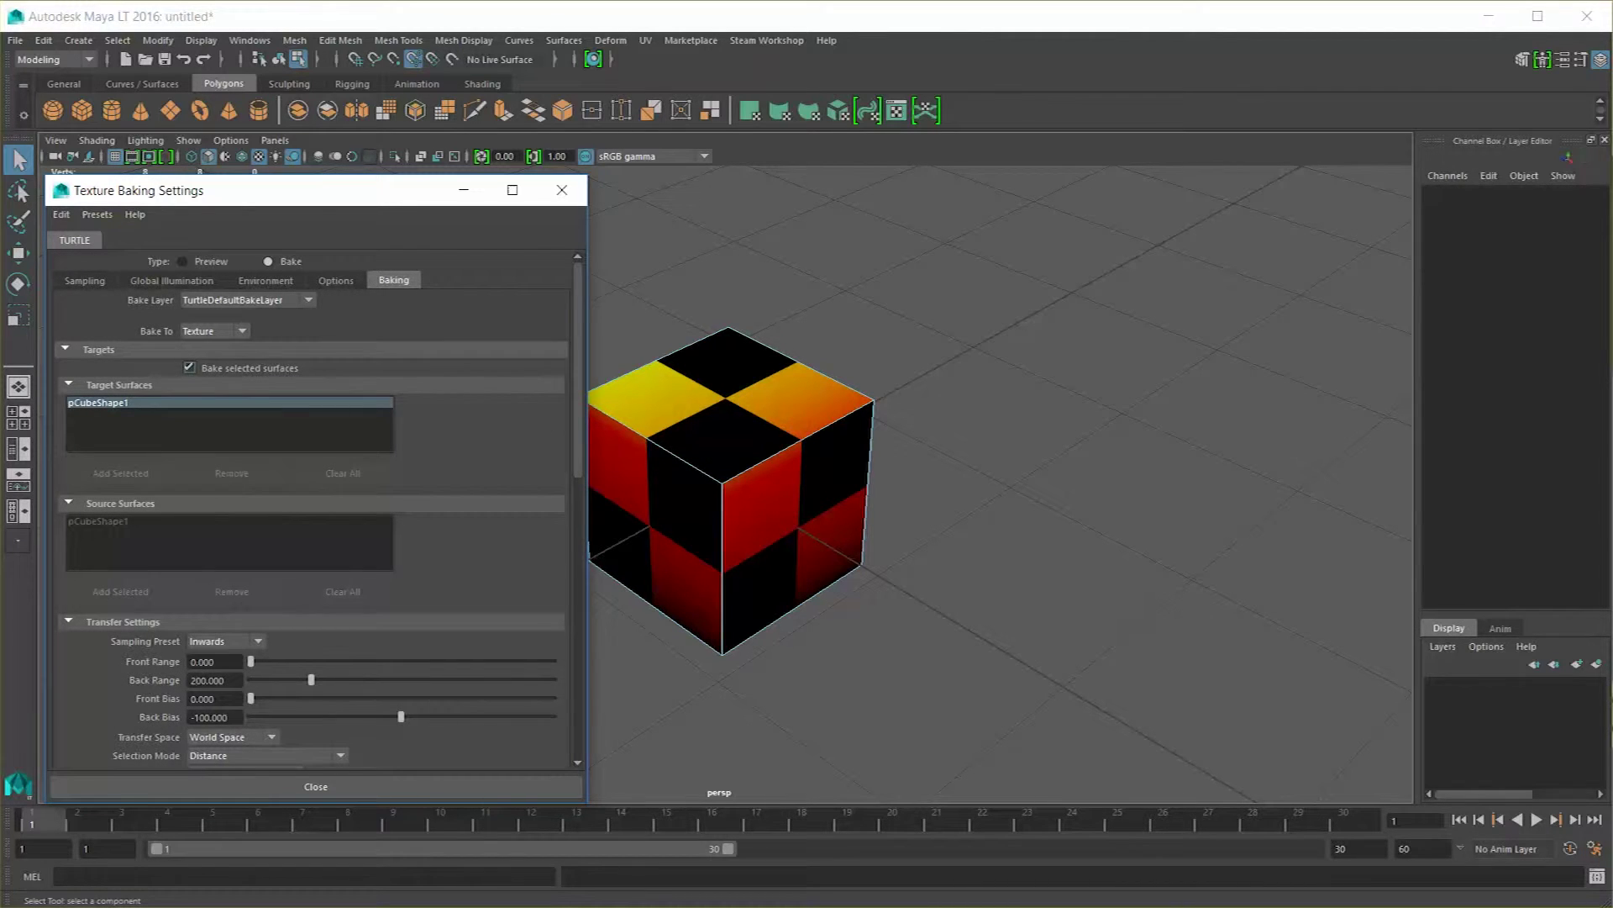
{"action": "left_click", "coordinate": [190, 368]}
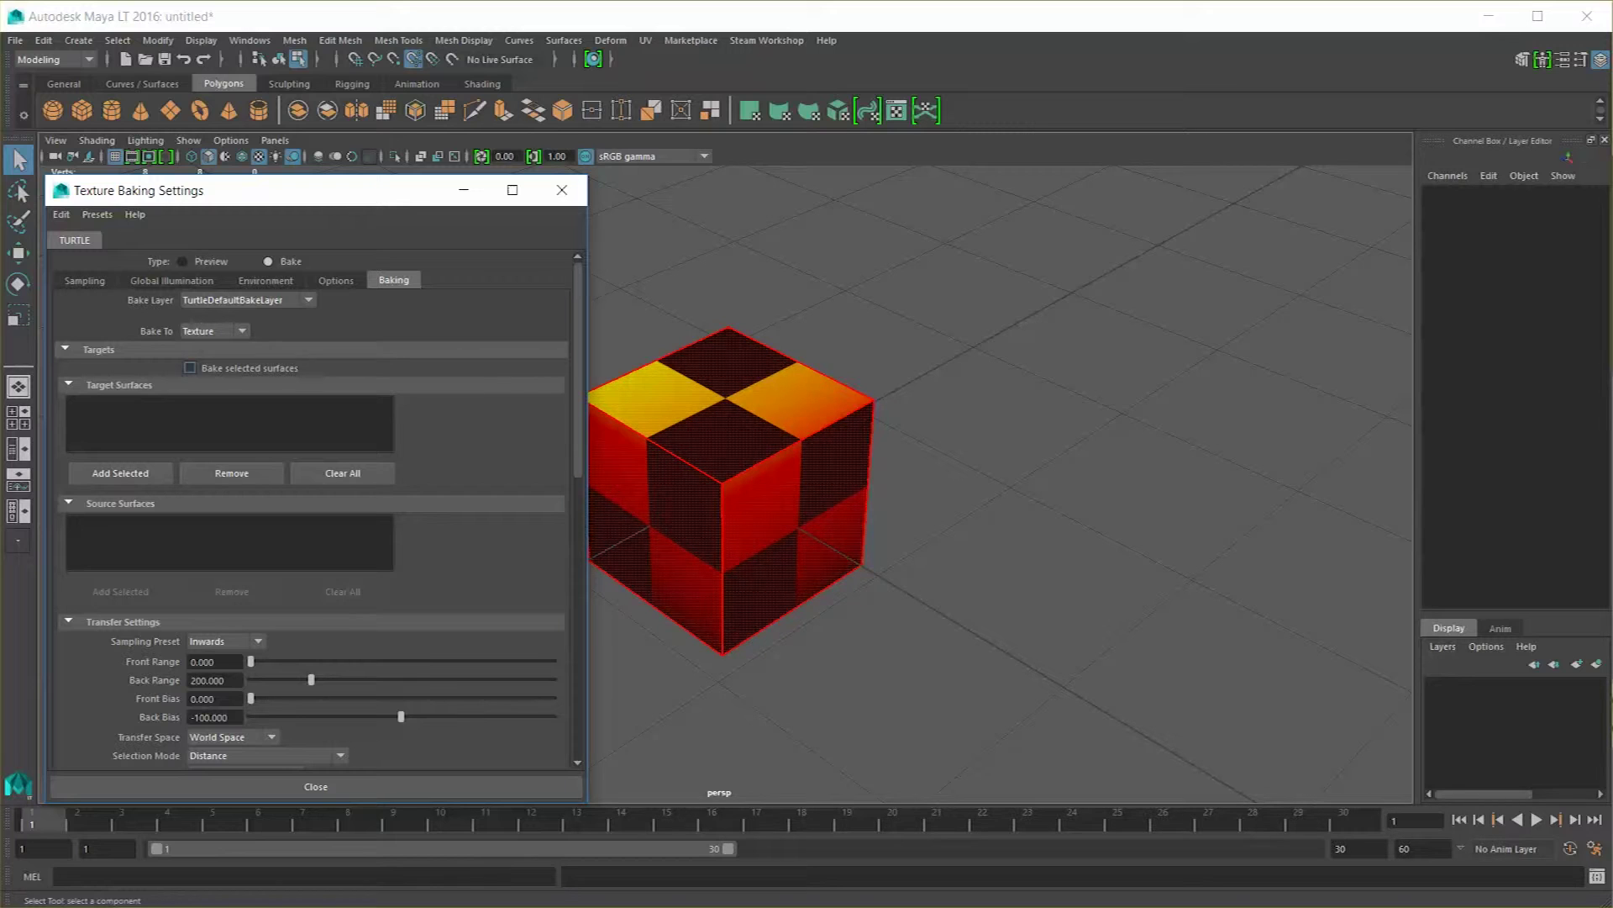
{"action": "left_click", "coordinate": [189, 368]}
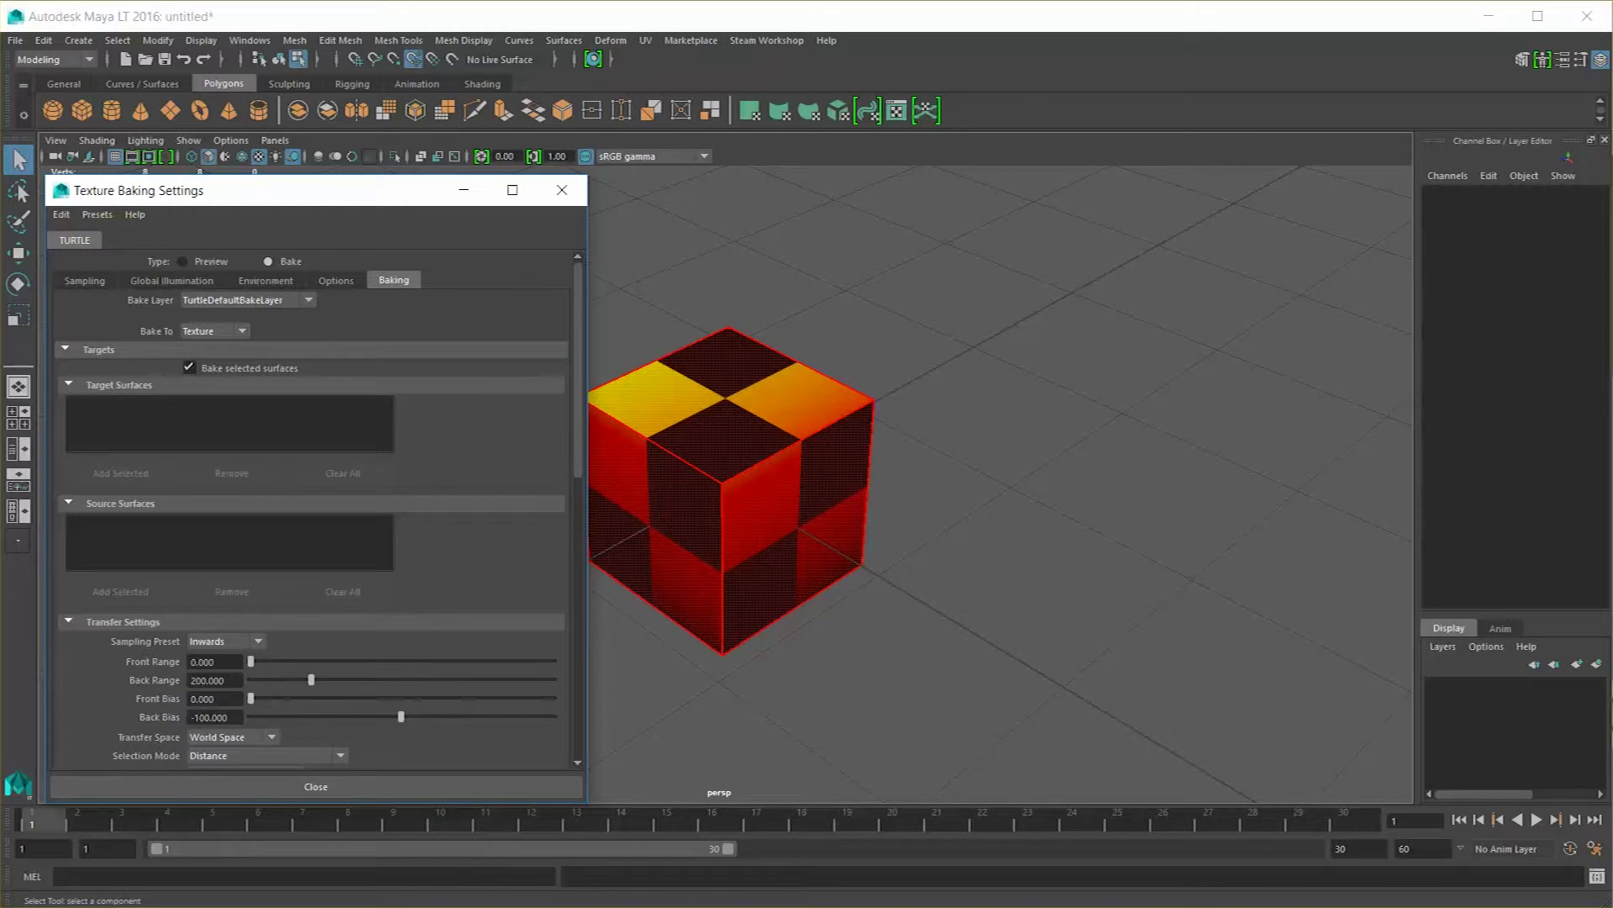
{"action": "double_click", "coordinate": [726, 487]}
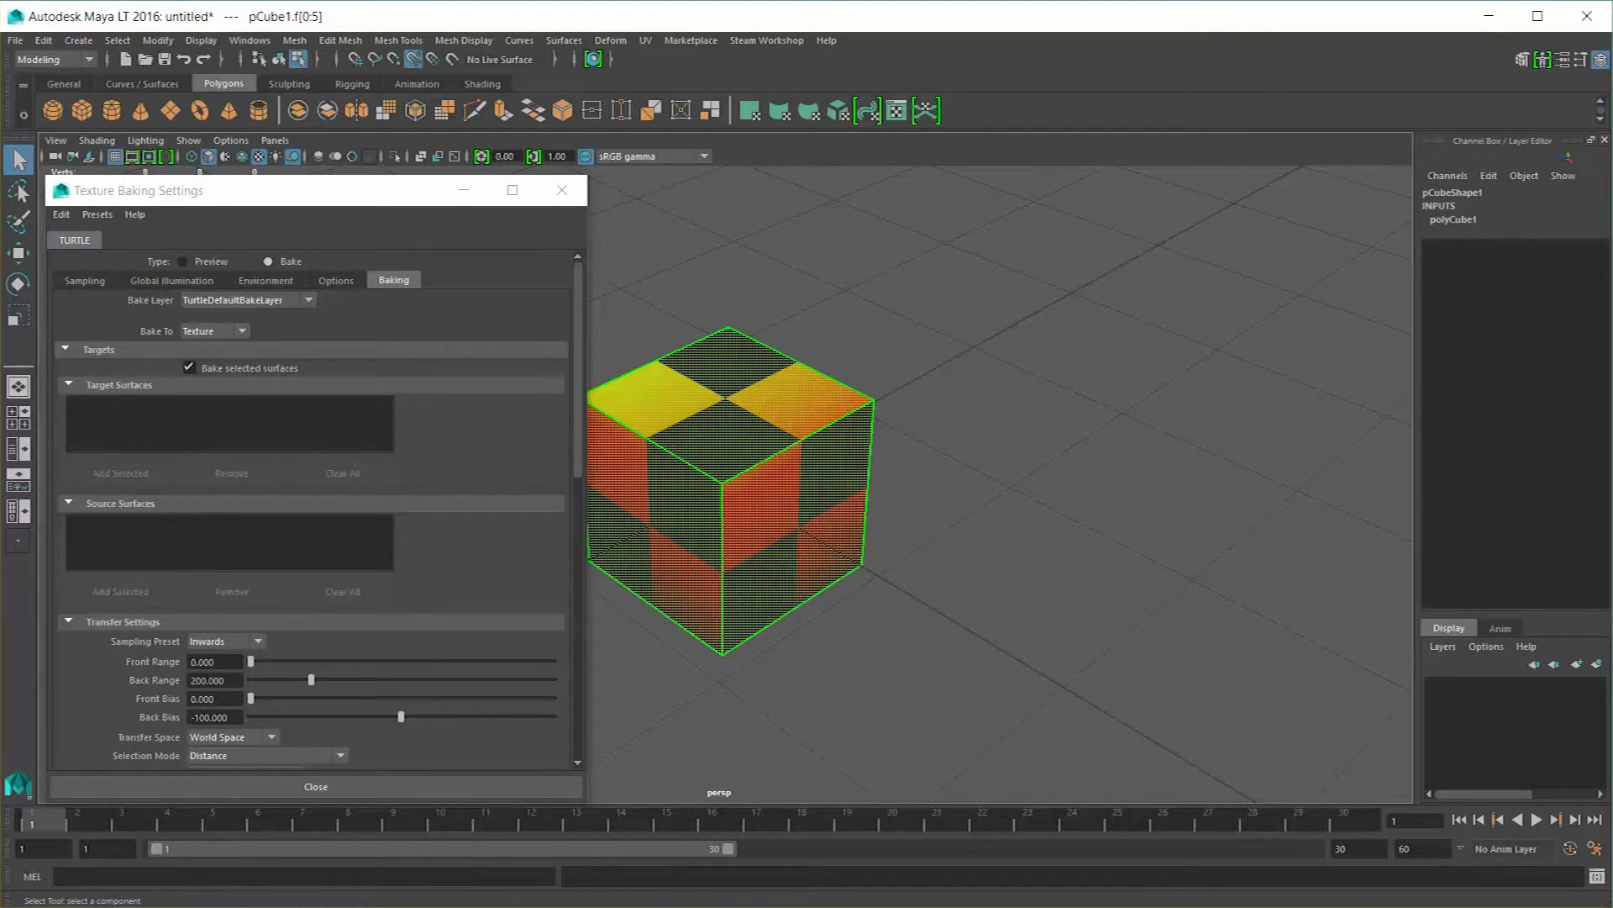
{"action": "left_click", "coordinate": [189, 368]}
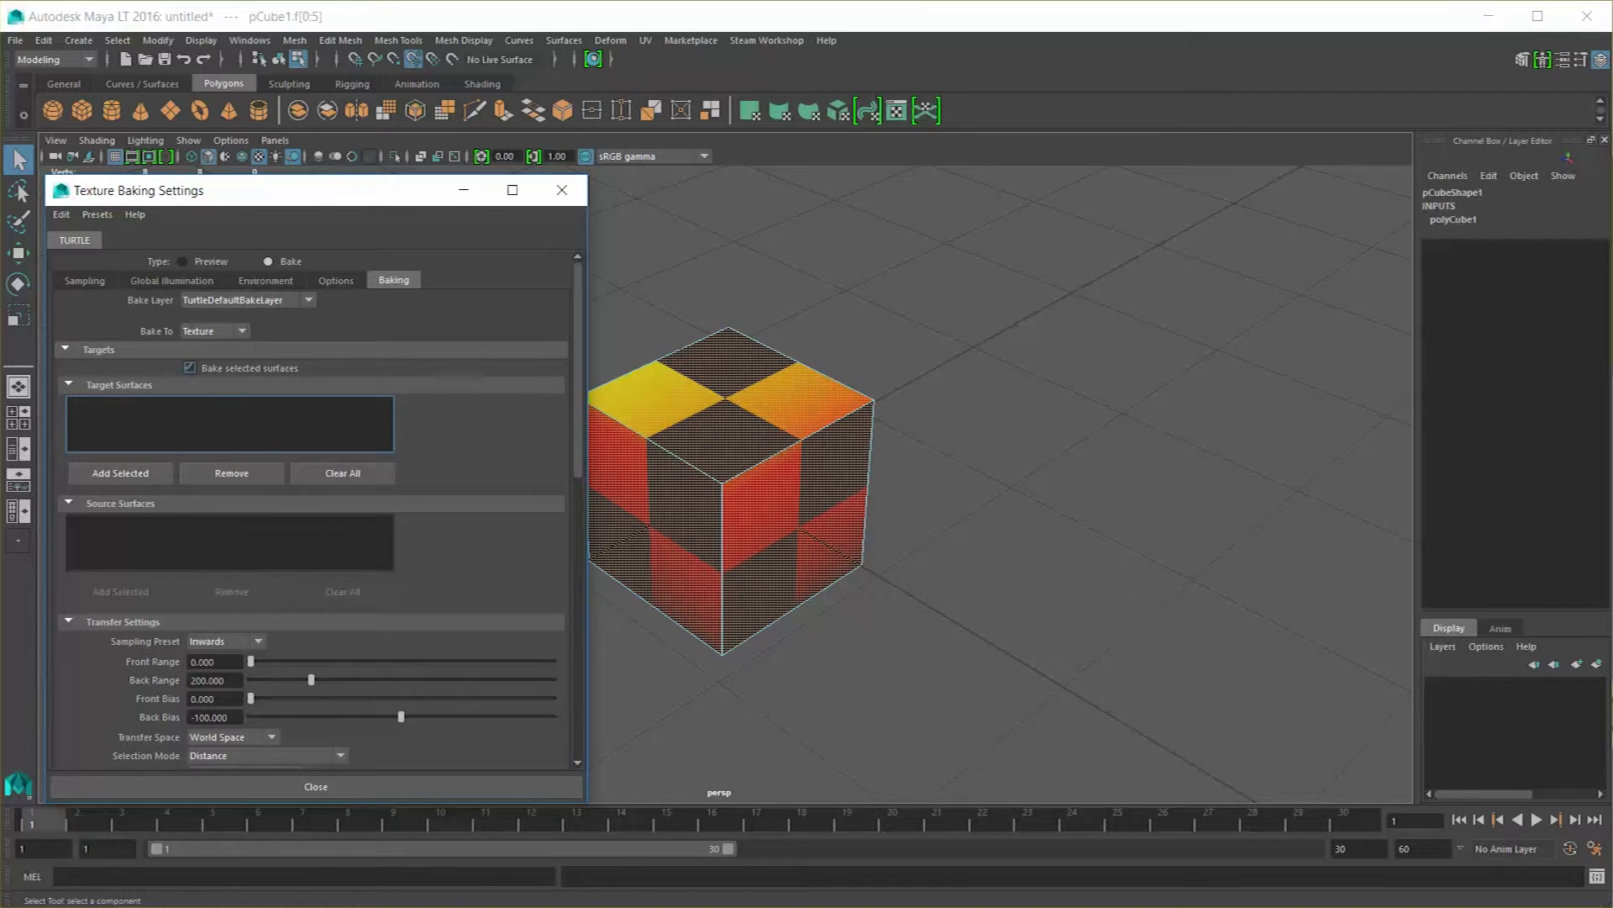
{"action": "left_click", "coordinate": [189, 368]}
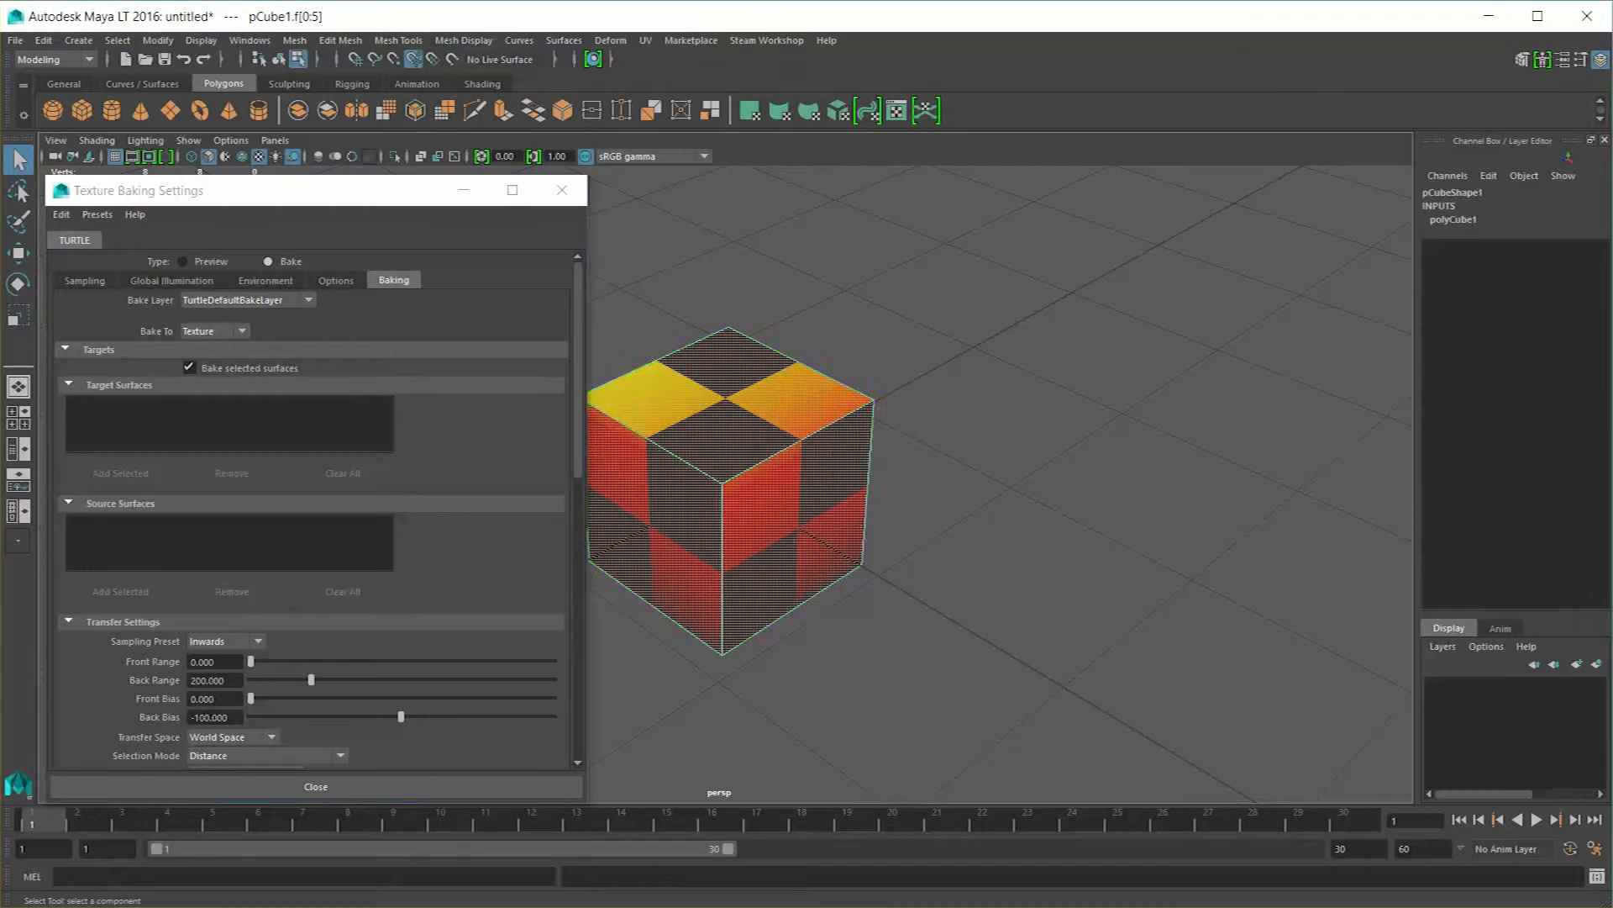
Set the baked texture's width and height to 1024 pixels each.
{"action": "scroll", "coordinate": [311, 504], "scroll_direction": "down", "scroll_amount": 5}
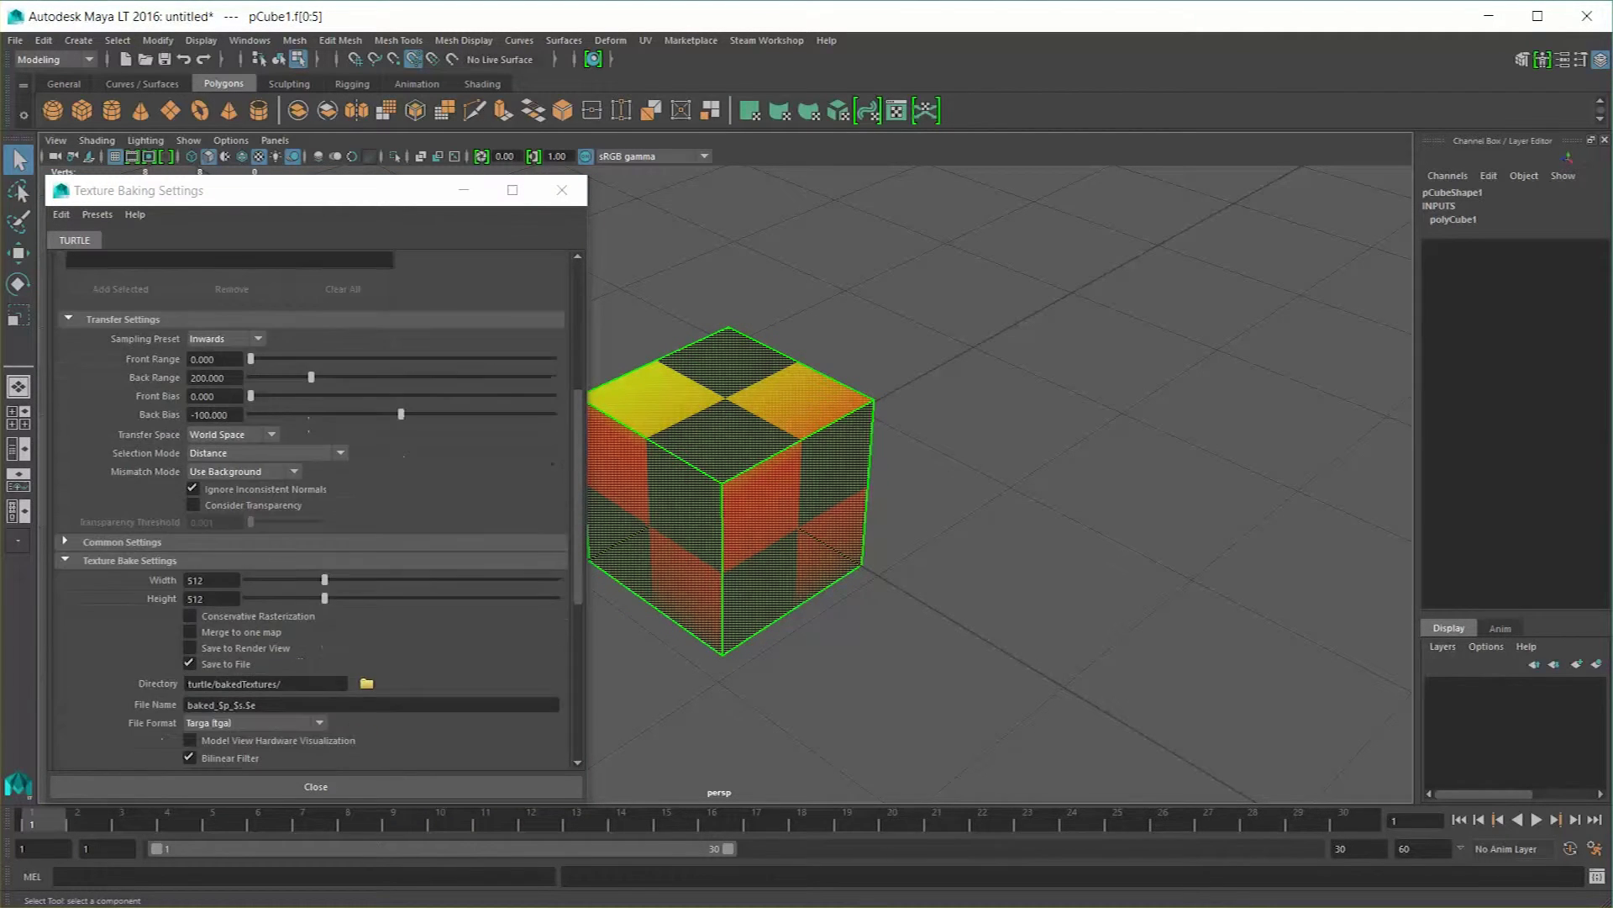
{"action": "scroll", "coordinate": [311, 504], "scroll_direction": "down", "scroll_amount": 6}
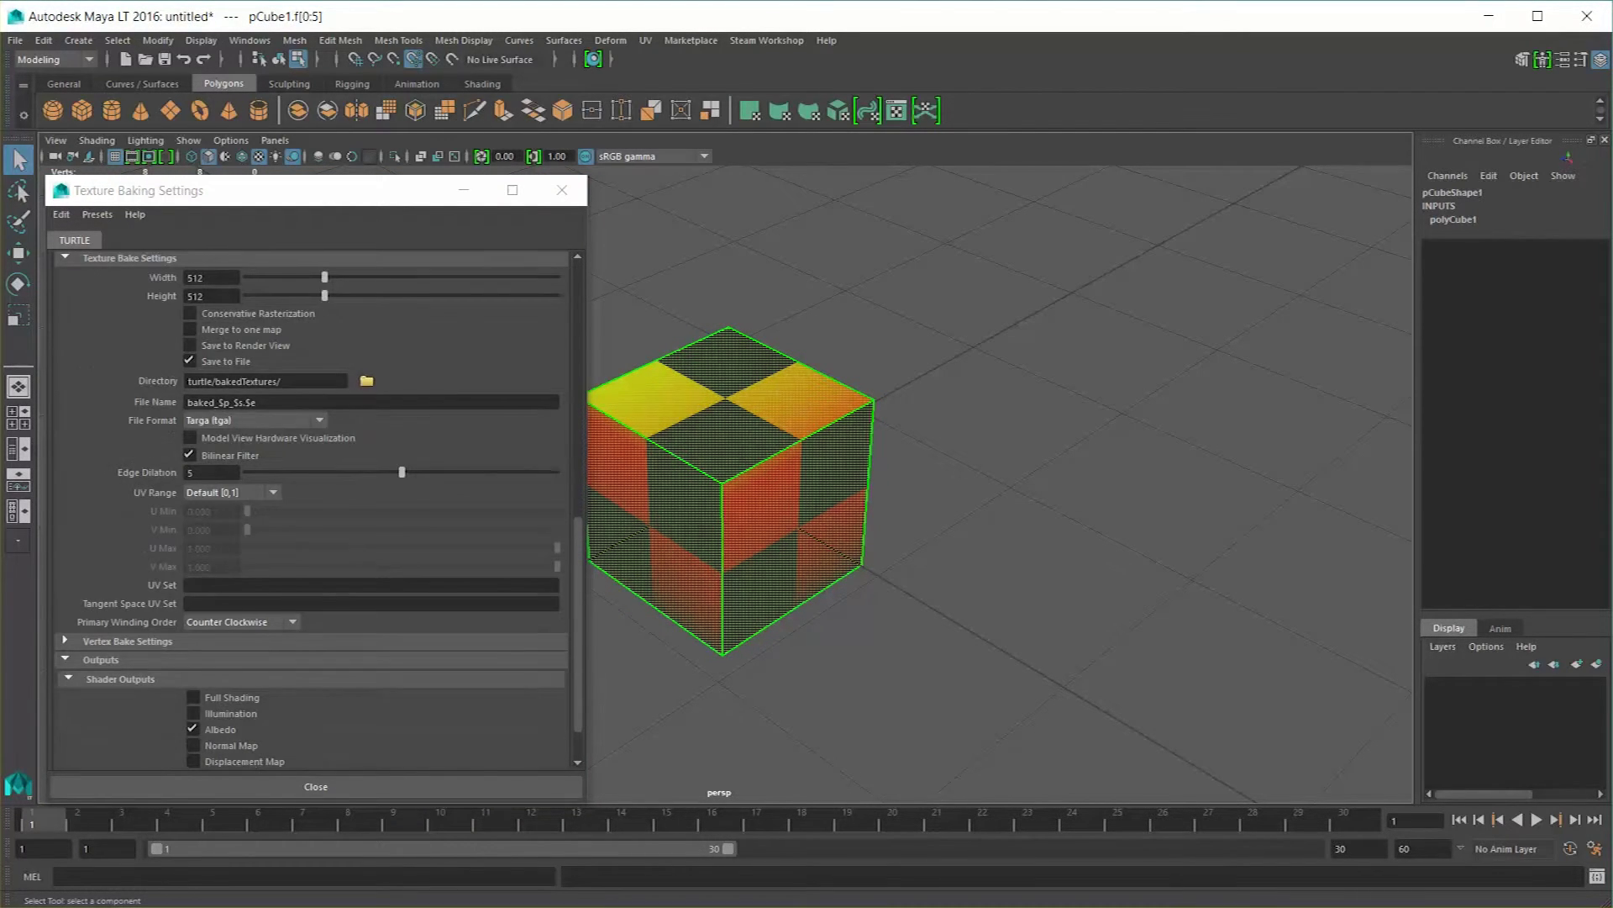
{"action": "scroll", "coordinate": [311, 504], "scroll_direction": "up", "scroll_amount": 2}
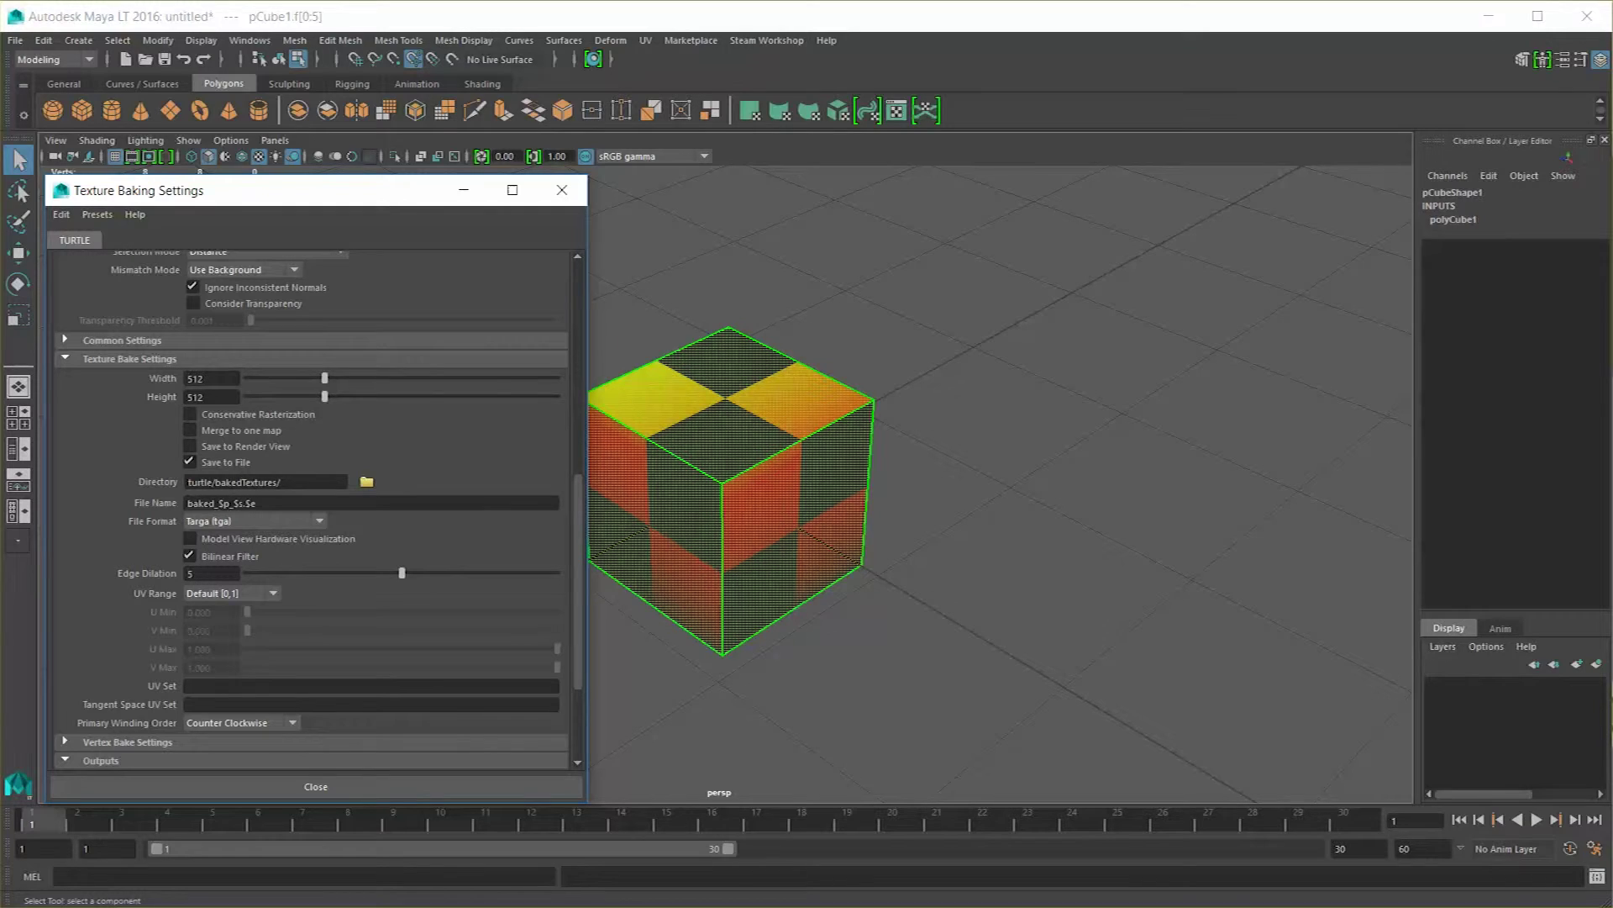
{"action": "double_click", "coordinate": [200, 378]}
{"action": "type", "text": "832"}
{"action": "key", "text": "Return"}
{"action": "type", "text": "1024"}
{"action": "key", "text": "Tab"}
{"action": "type", "text": "1024"}
{"action": "key", "text": "Tab"}
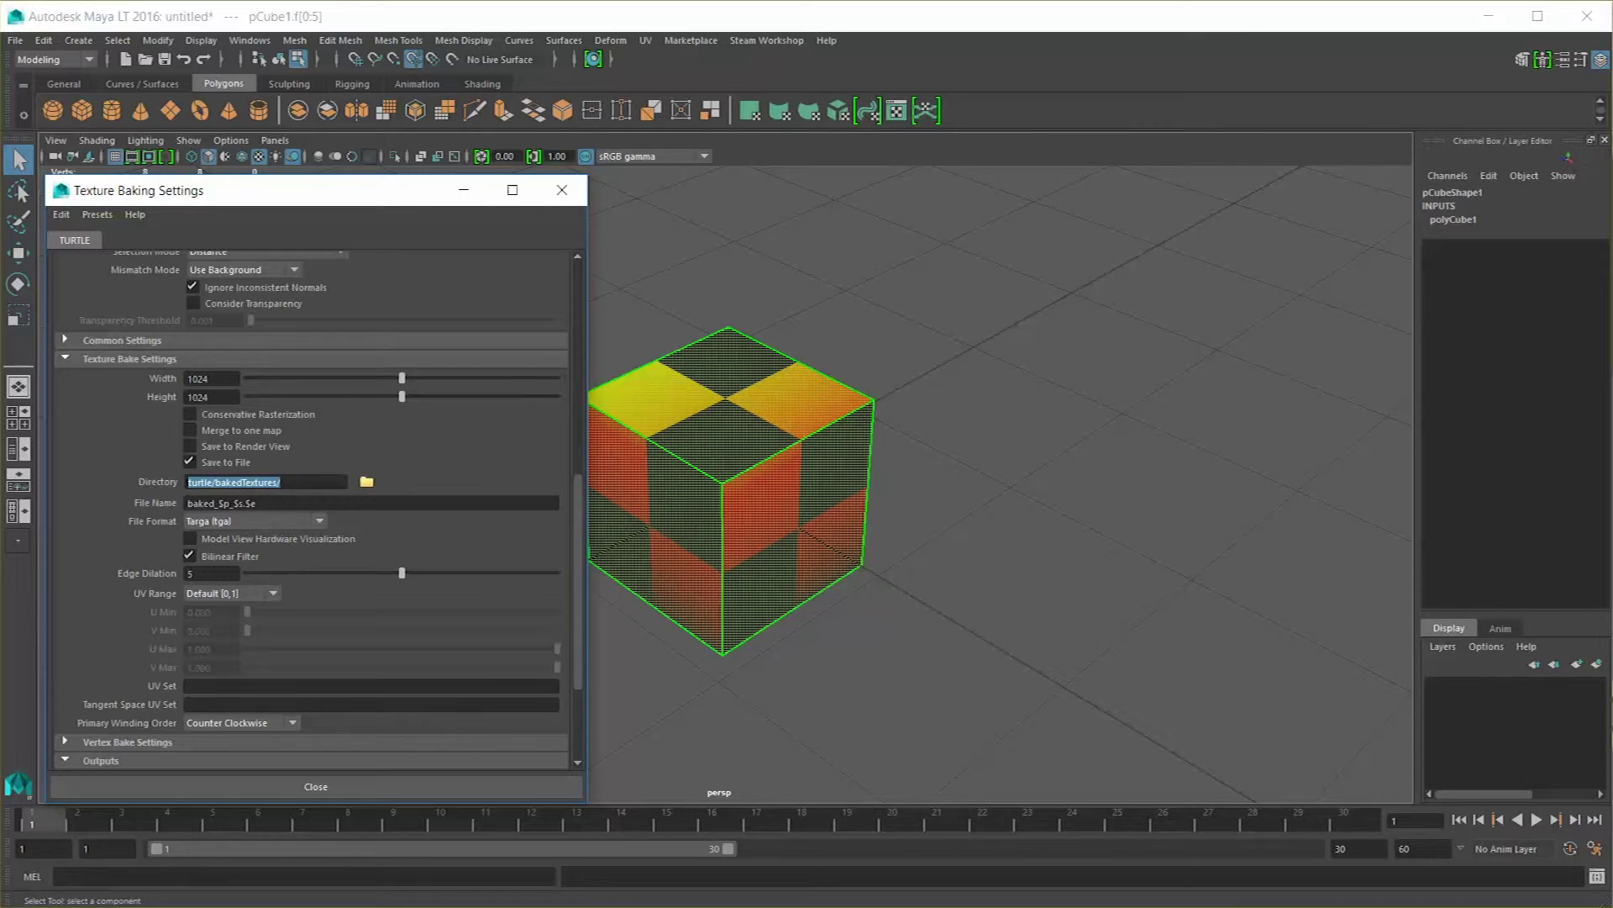
Keep the existing file name for the baked texture and set its file format to PNG (png).
{"action": "left_click_drag", "start_coordinate": [257, 503], "coordinate": [184, 502]}
{"action": "left_click", "coordinate": [220, 502]}
{"action": "left_click", "coordinate": [244, 521]}
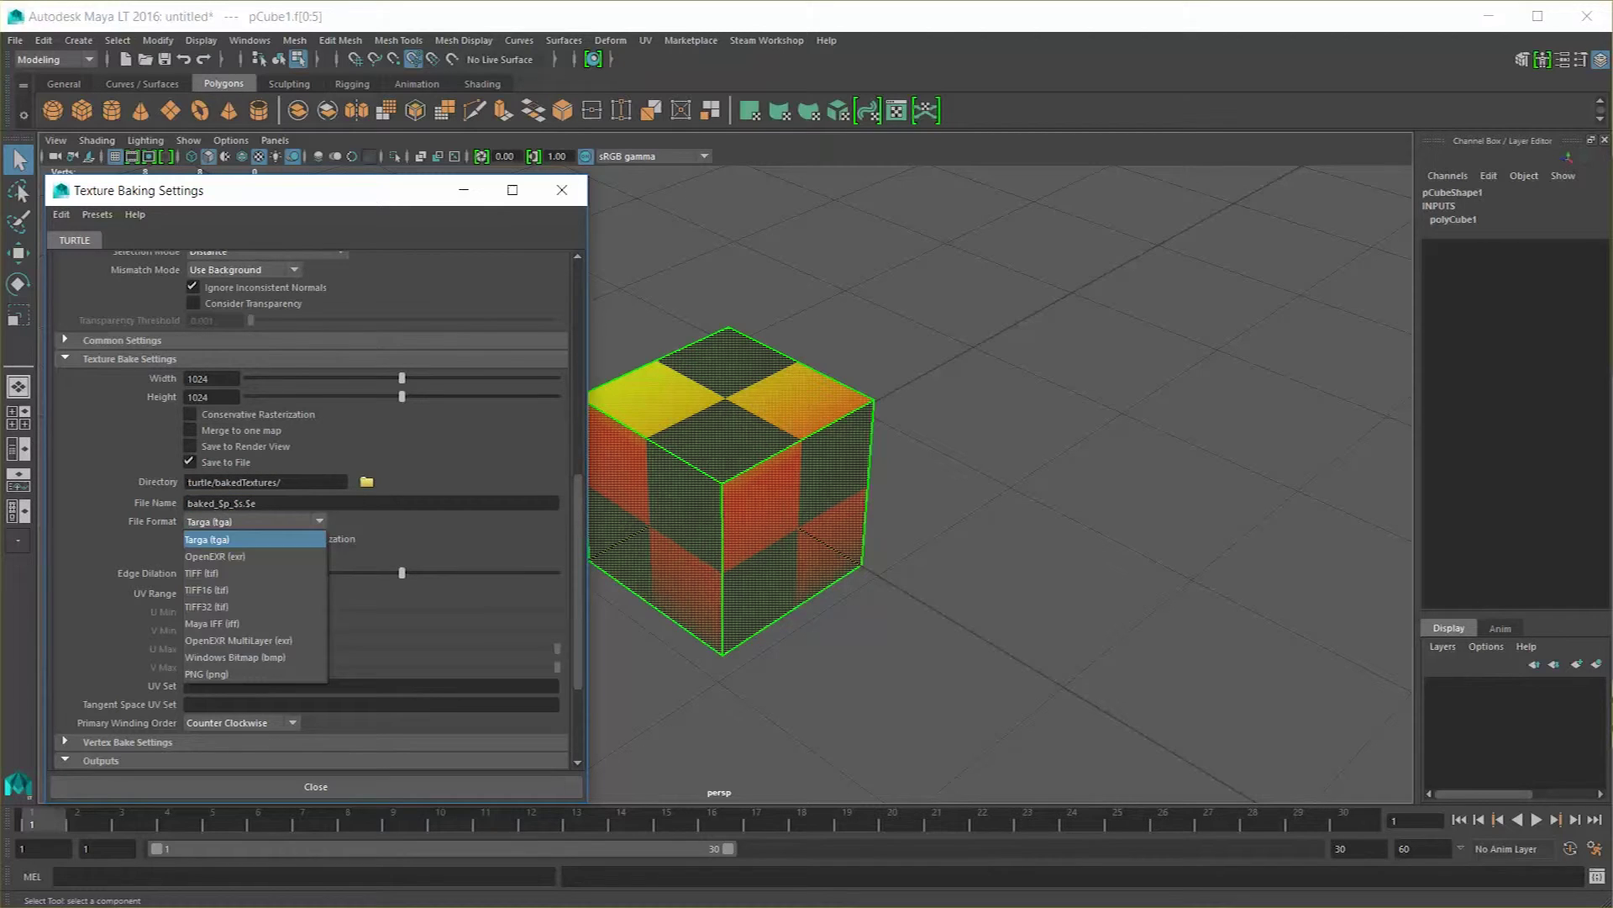
{"action": "key", "text": "Up"}
{"action": "key", "text": "Up"}
{"action": "key", "text": "Up"}
{"action": "key", "text": "Up"}
{"action": "key", "text": "Up"}
{"action": "key", "text": "Up"}
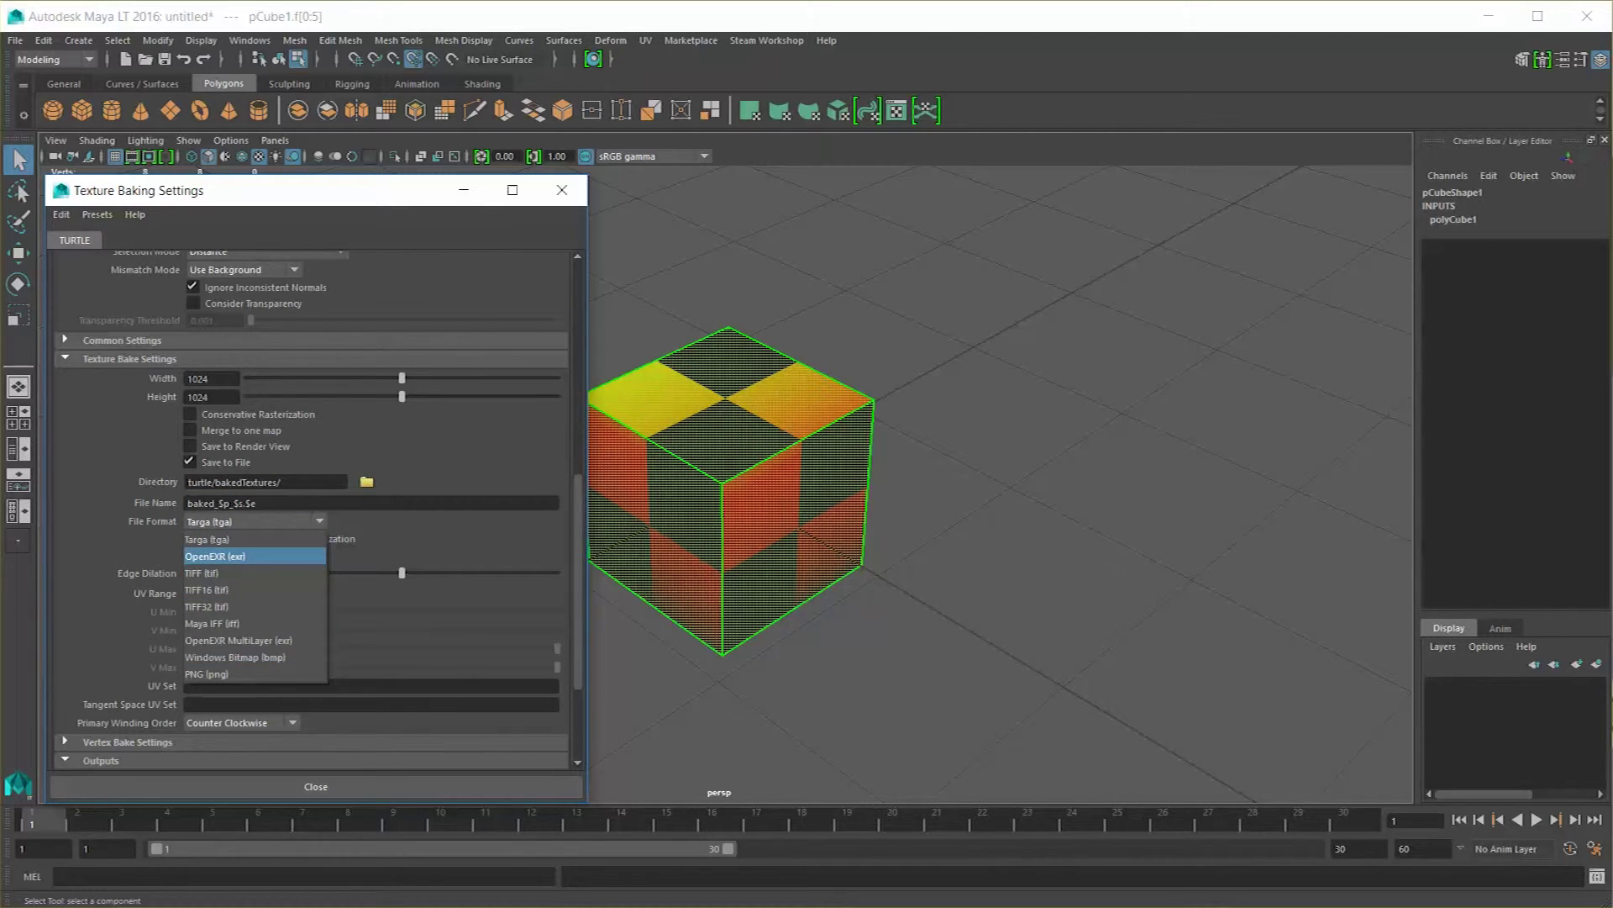
{"action": "key", "text": "Up"}
{"action": "key", "text": "Down"}
{"action": "key", "text": "Down"}
{"action": "key", "text": "Down"}
{"action": "key", "text": "Down"}
{"action": "key", "text": "Down"}
{"action": "key", "text": "Down"}
{"action": "key", "text": "Down"}
{"action": "key", "text": "Down"}
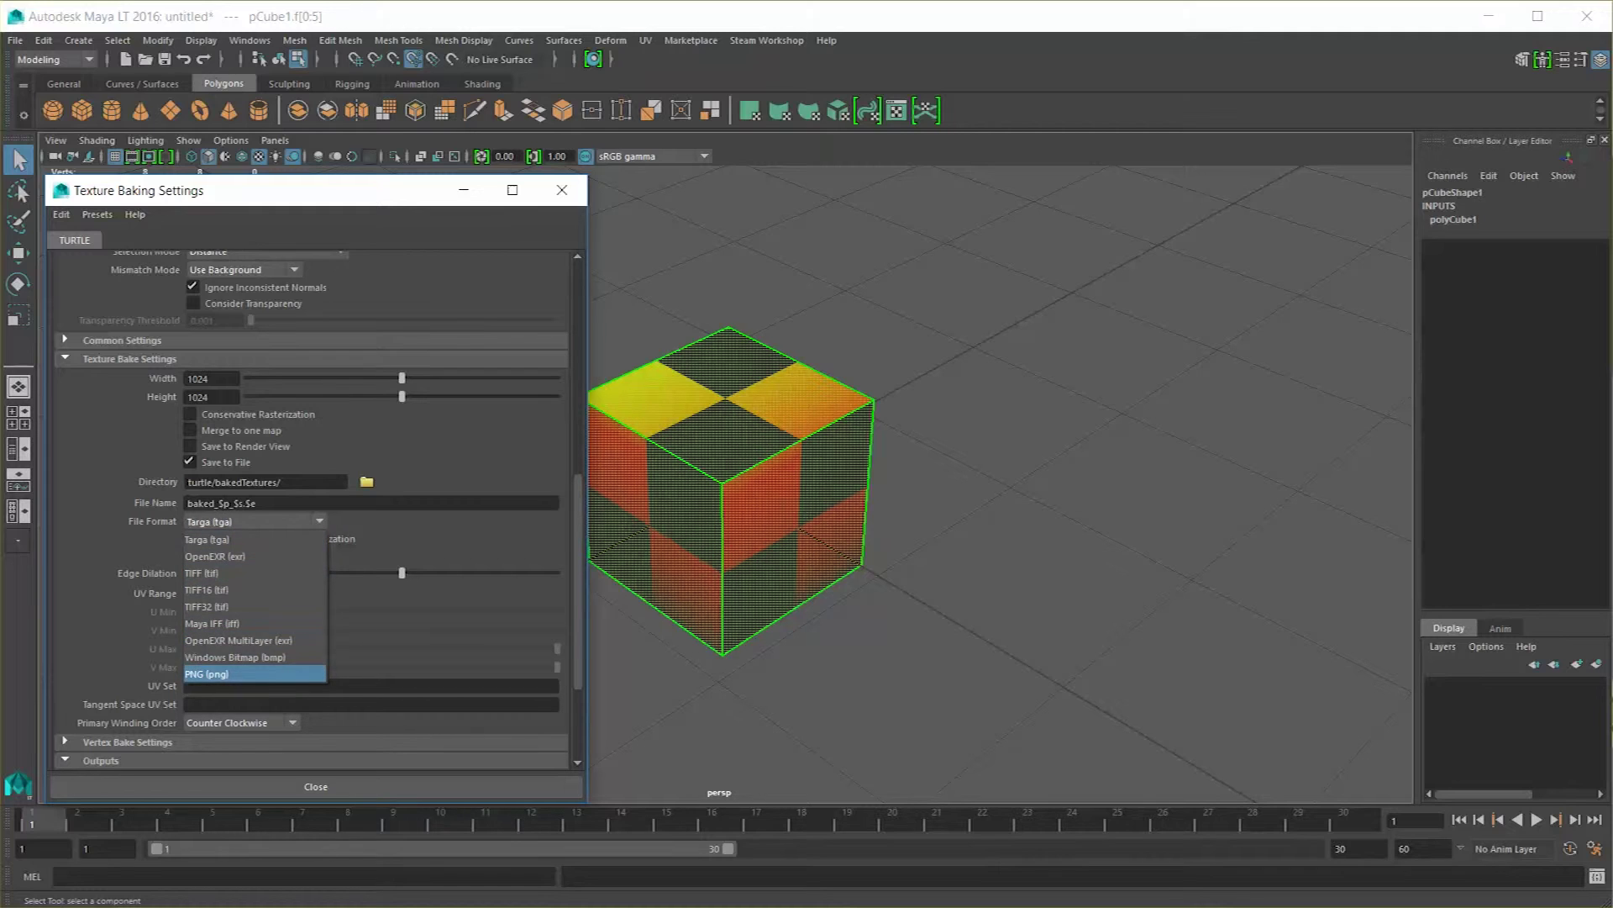
{"action": "key", "text": "Return"}
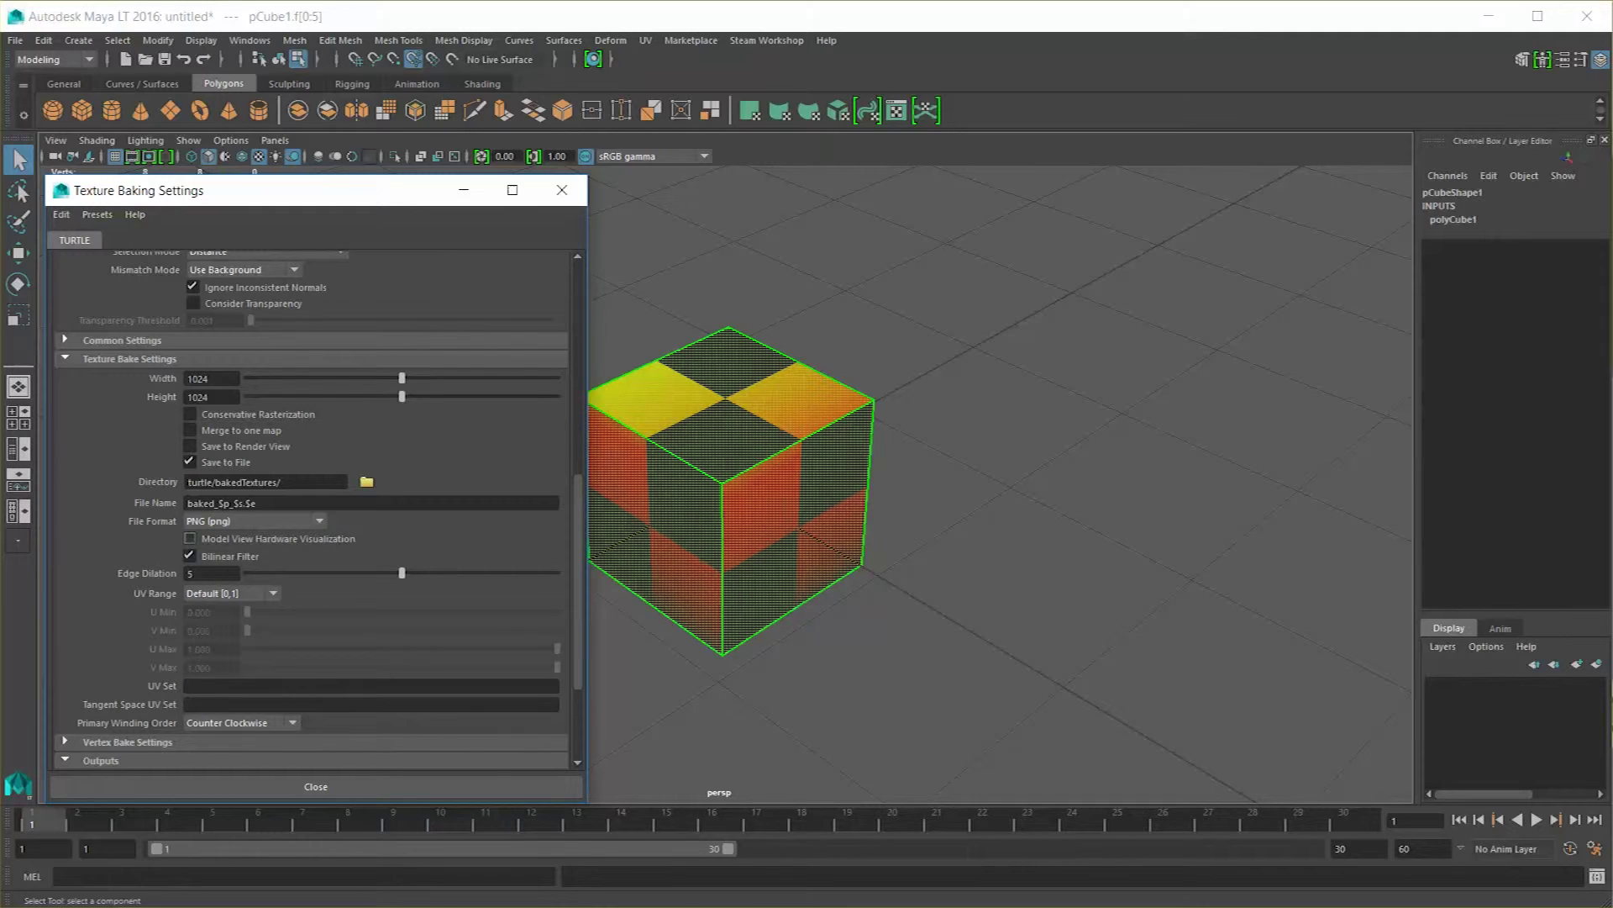
Review the bake's shader outputs and advanced settings, then close the Texture Baking Settings.
{"action": "scroll", "coordinate": [311, 504], "scroll_direction": "down", "scroll_amount": 3}
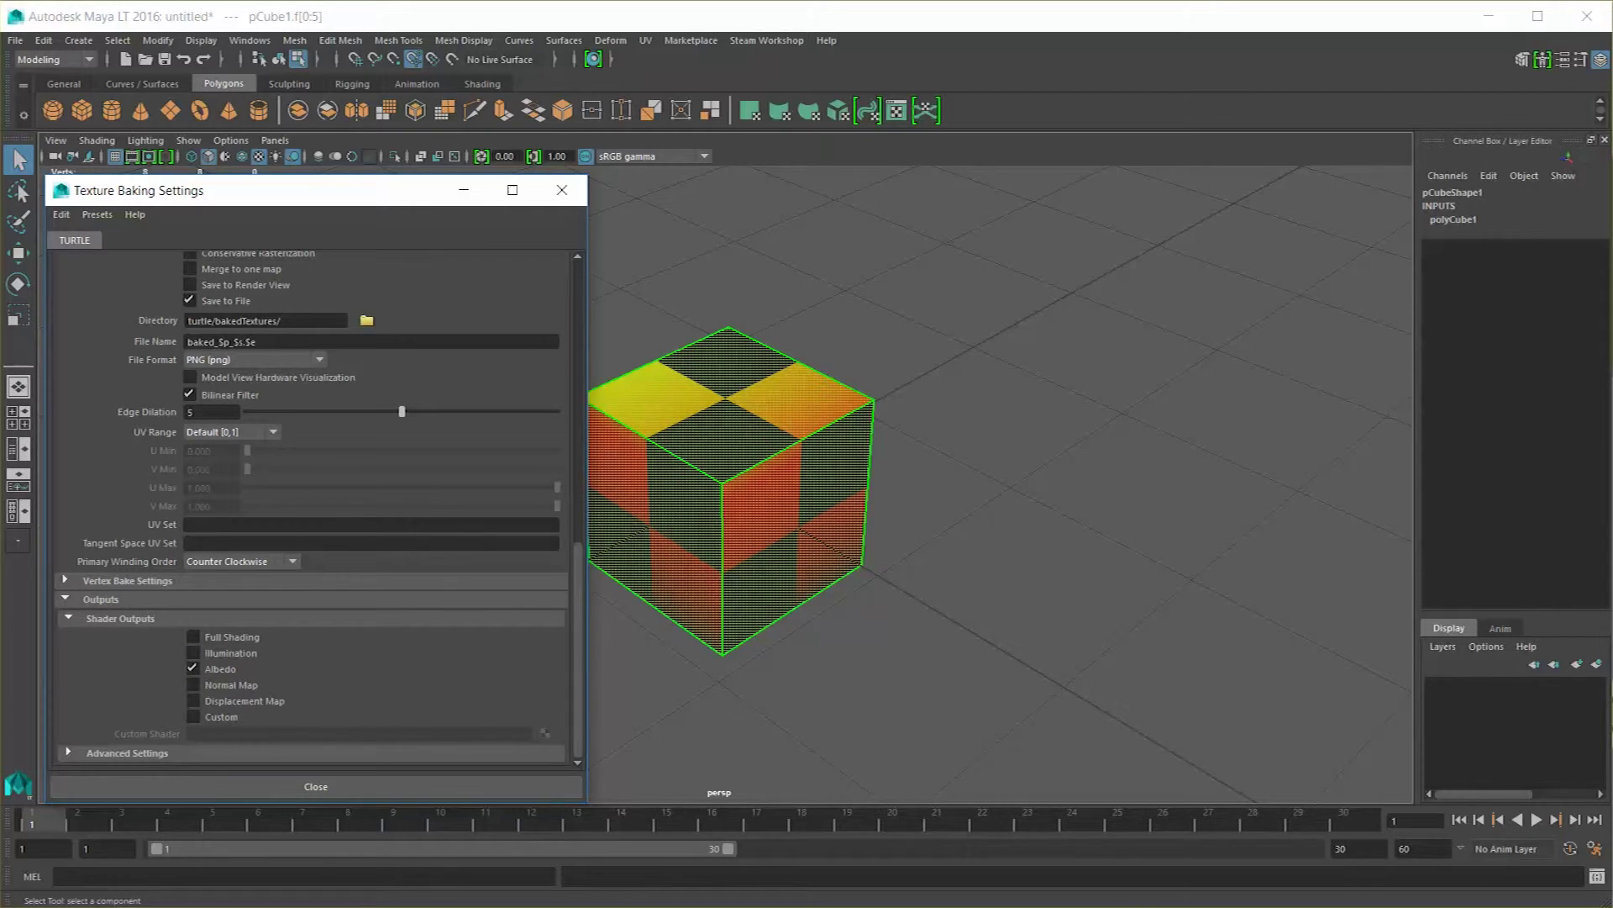
{"action": "left_click", "coordinate": [127, 752]}
{"action": "scroll", "coordinate": [311, 509], "scroll_direction": "down", "scroll_amount": 4}
{"action": "left_click", "coordinate": [126, 494]}
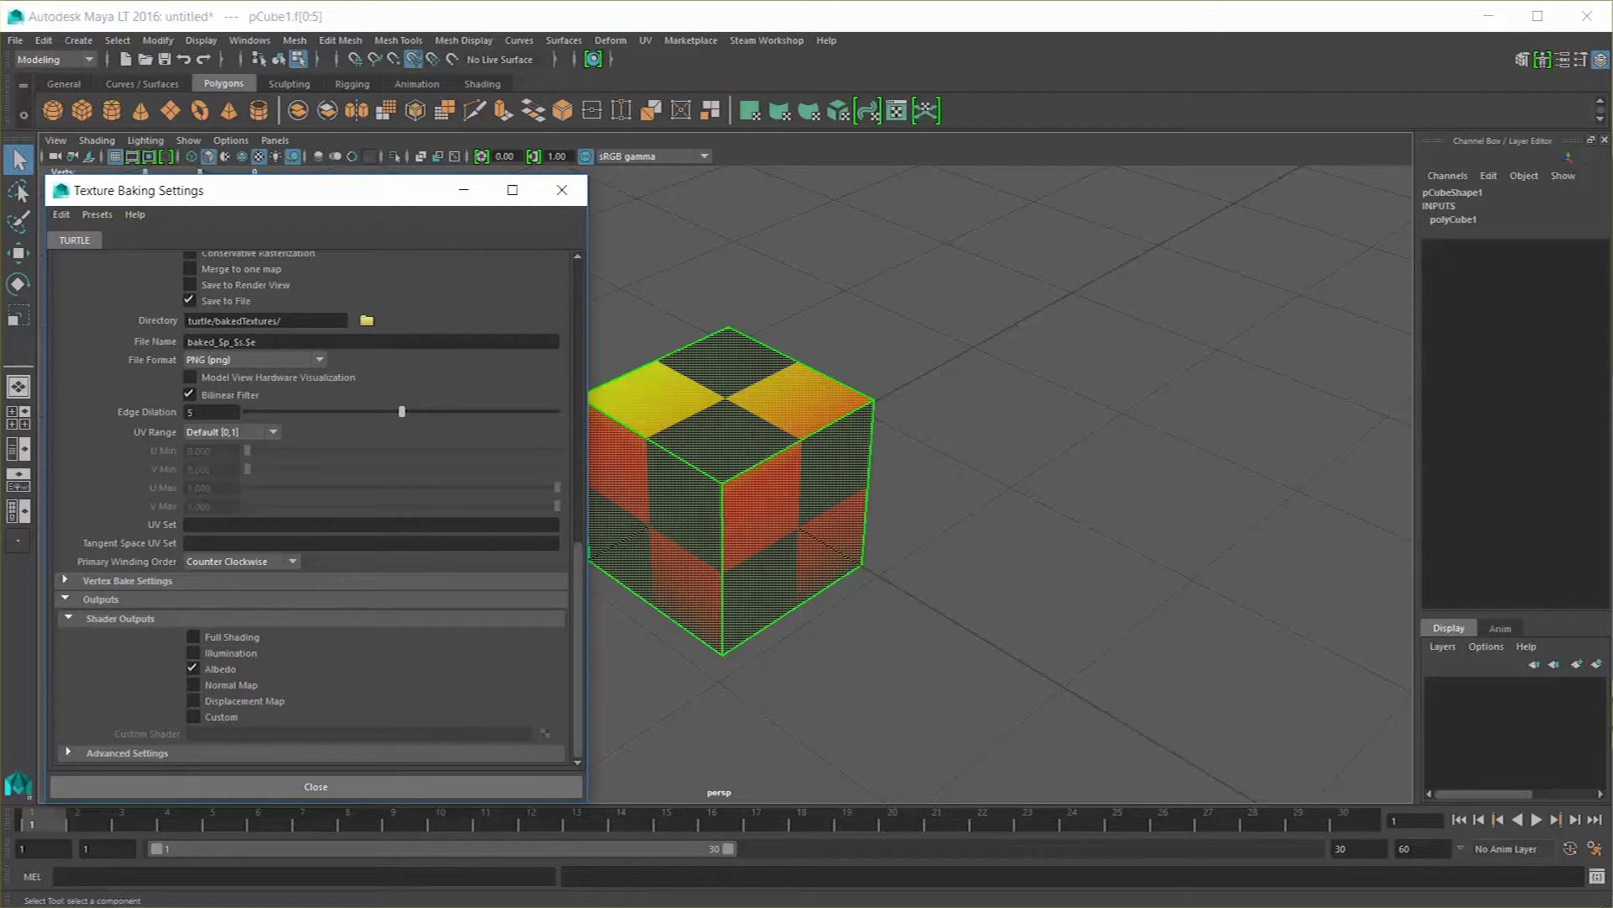
{"action": "left_click", "coordinate": [316, 786]}
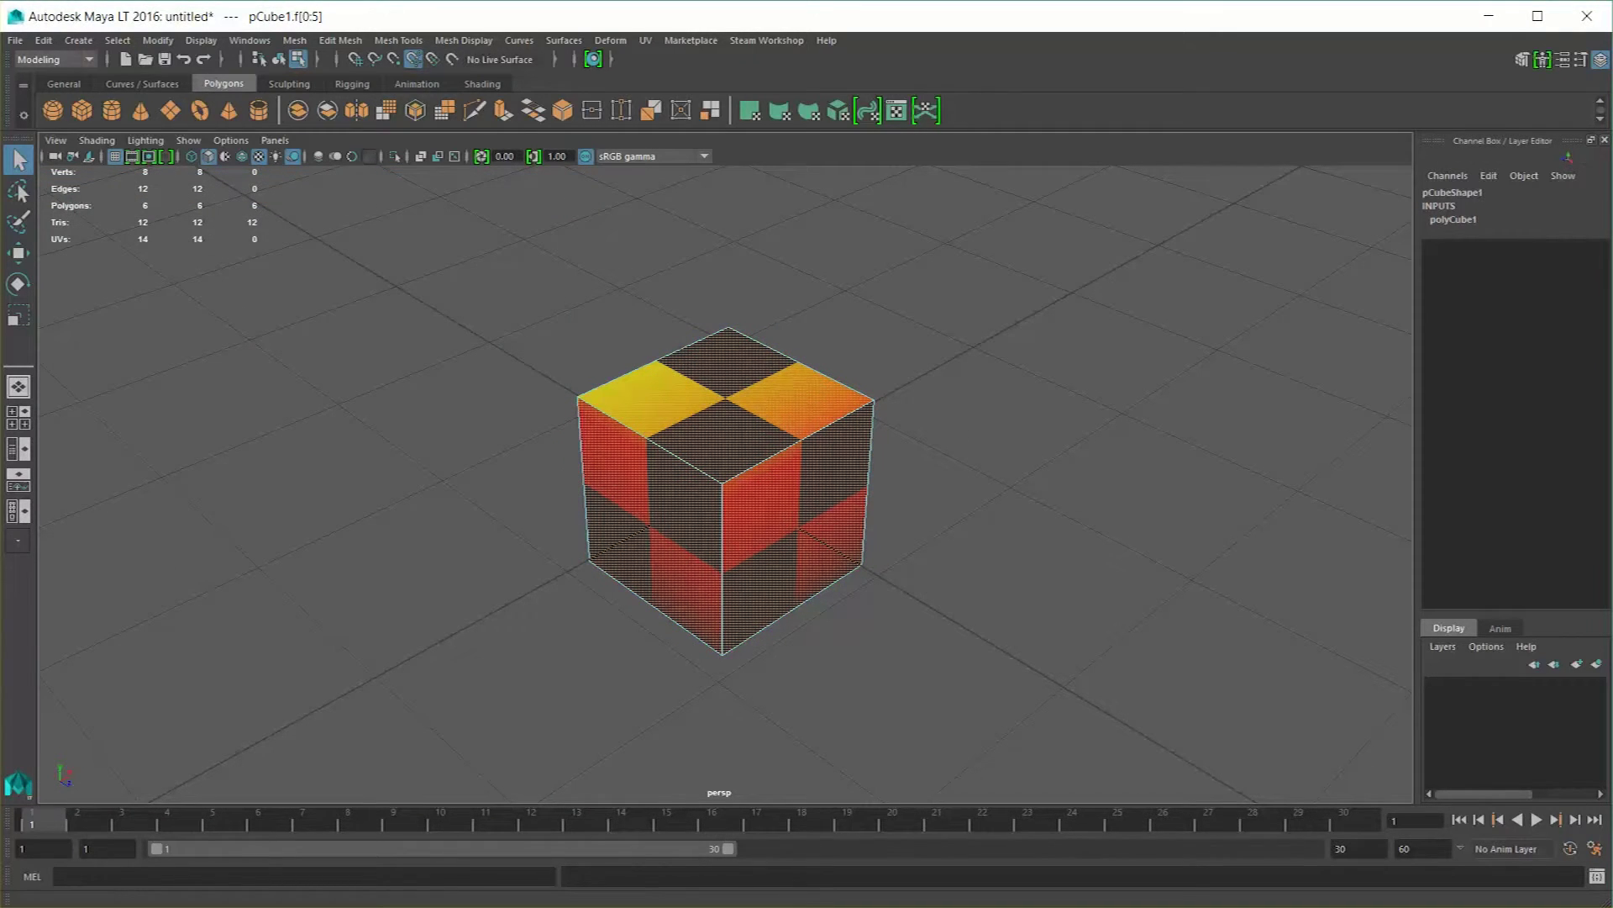
Bake the cube's material into a new Texture Baking View window.
{"action": "left_click", "coordinate": [482, 83]}
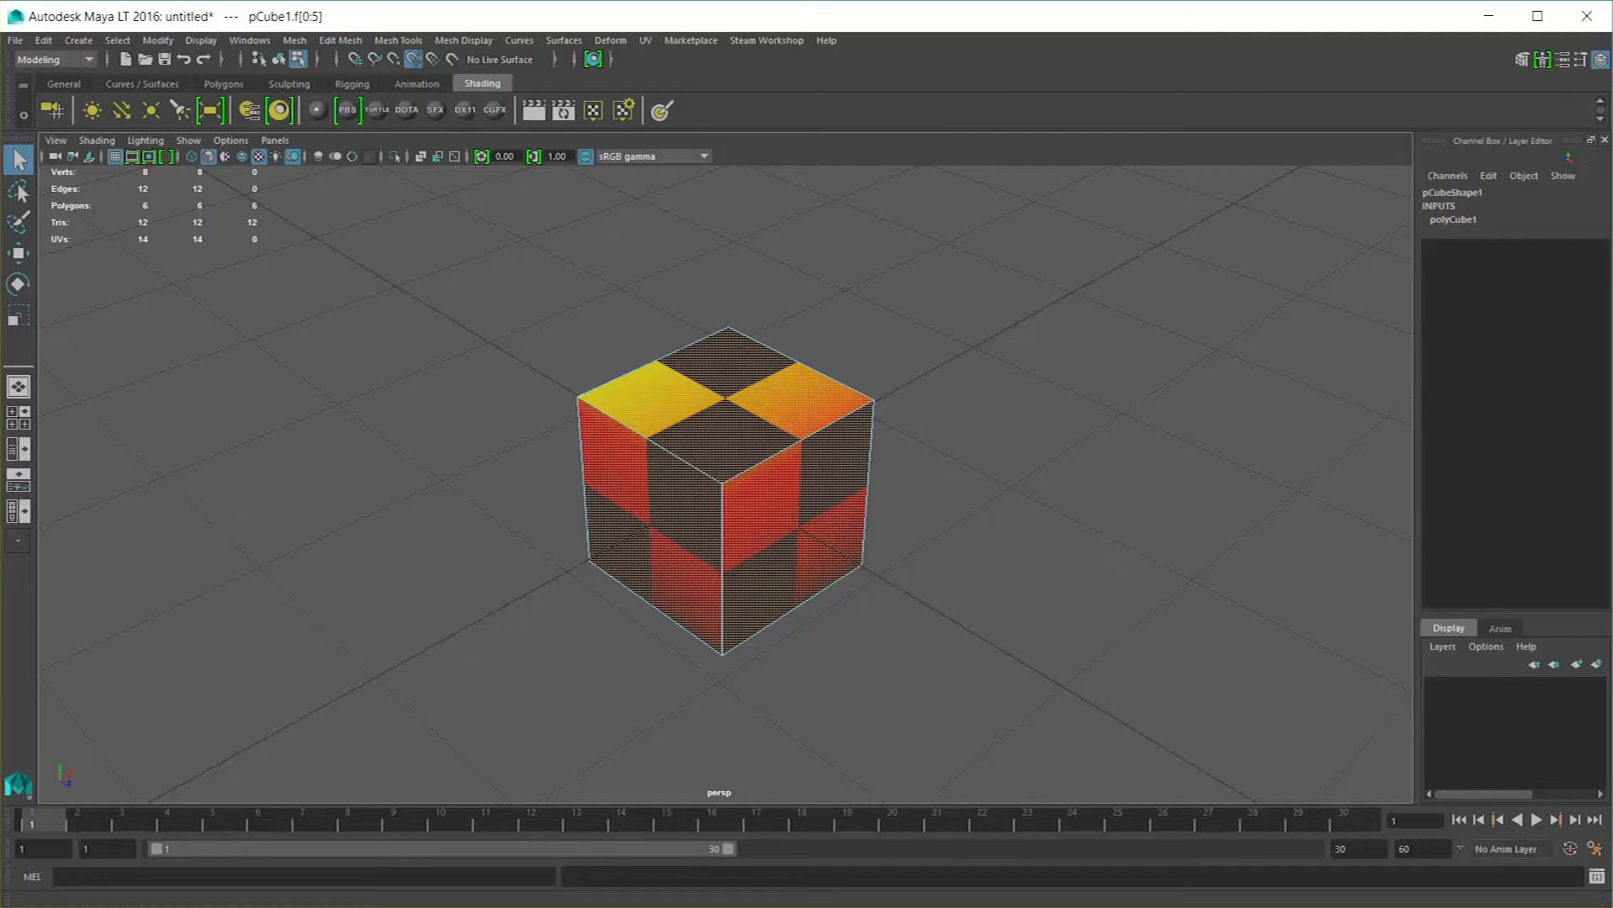
{"action": "left_click", "coordinate": [250, 40]}
{"action": "mouse_move", "coordinate": [323, 133]}
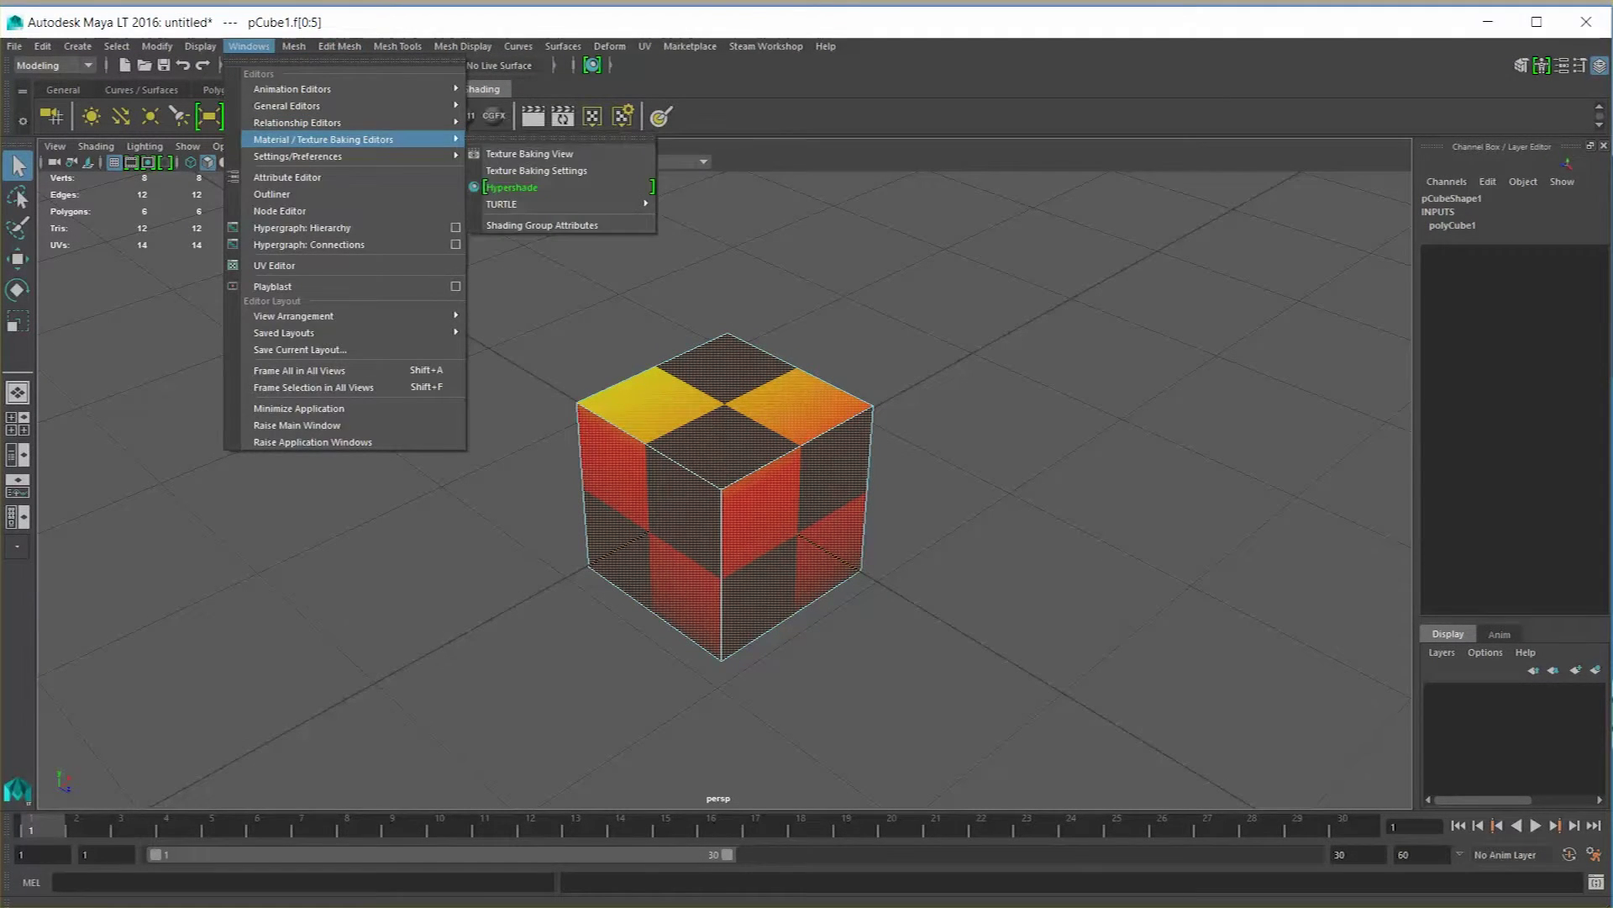
{"action": "left_click", "coordinate": [519, 47]}
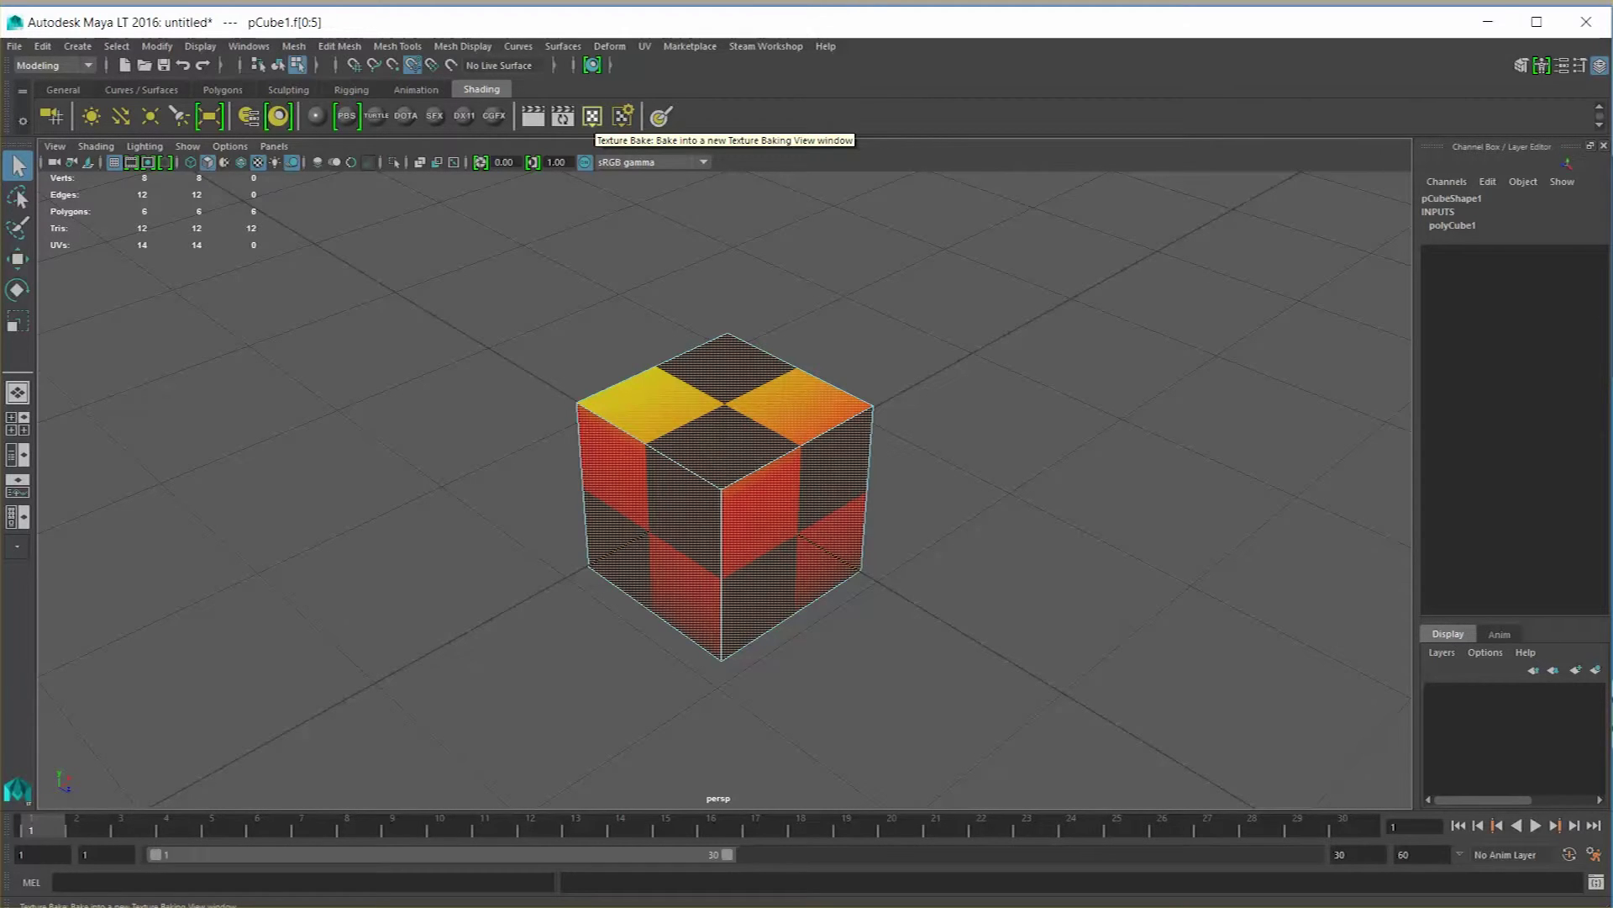
{"action": "left_click", "coordinate": [592, 116]}
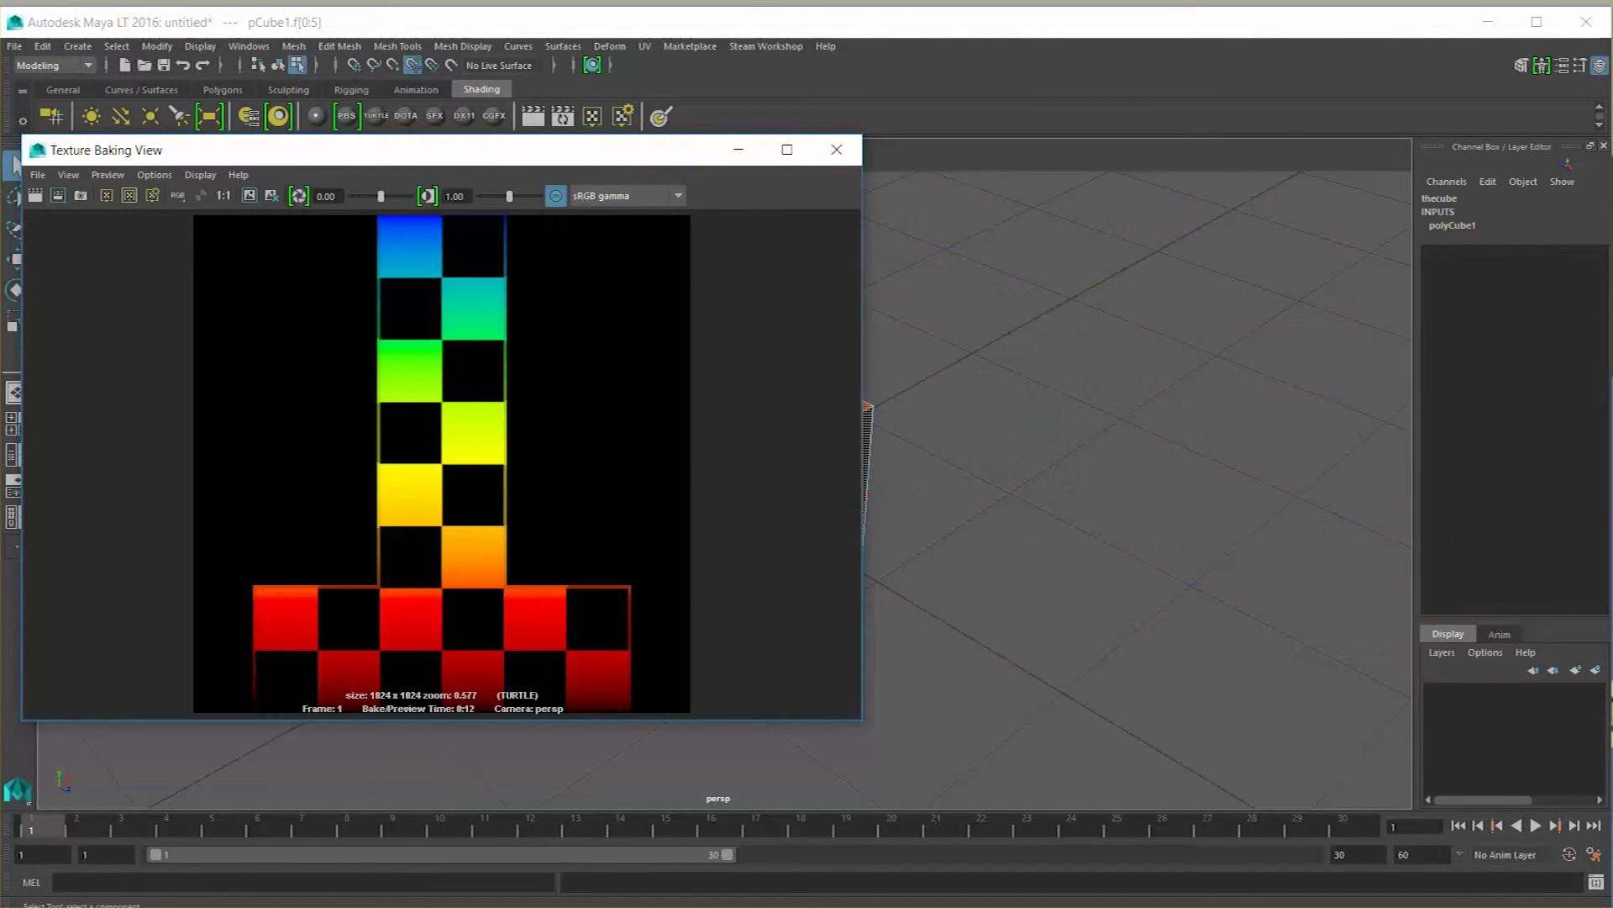
Compare the baked texture with the cube's layout in the UV Editor, then close the UV Editor.
{"action": "left_click_drag", "start_coordinate": [378, 150], "coordinate": [281, 162]}
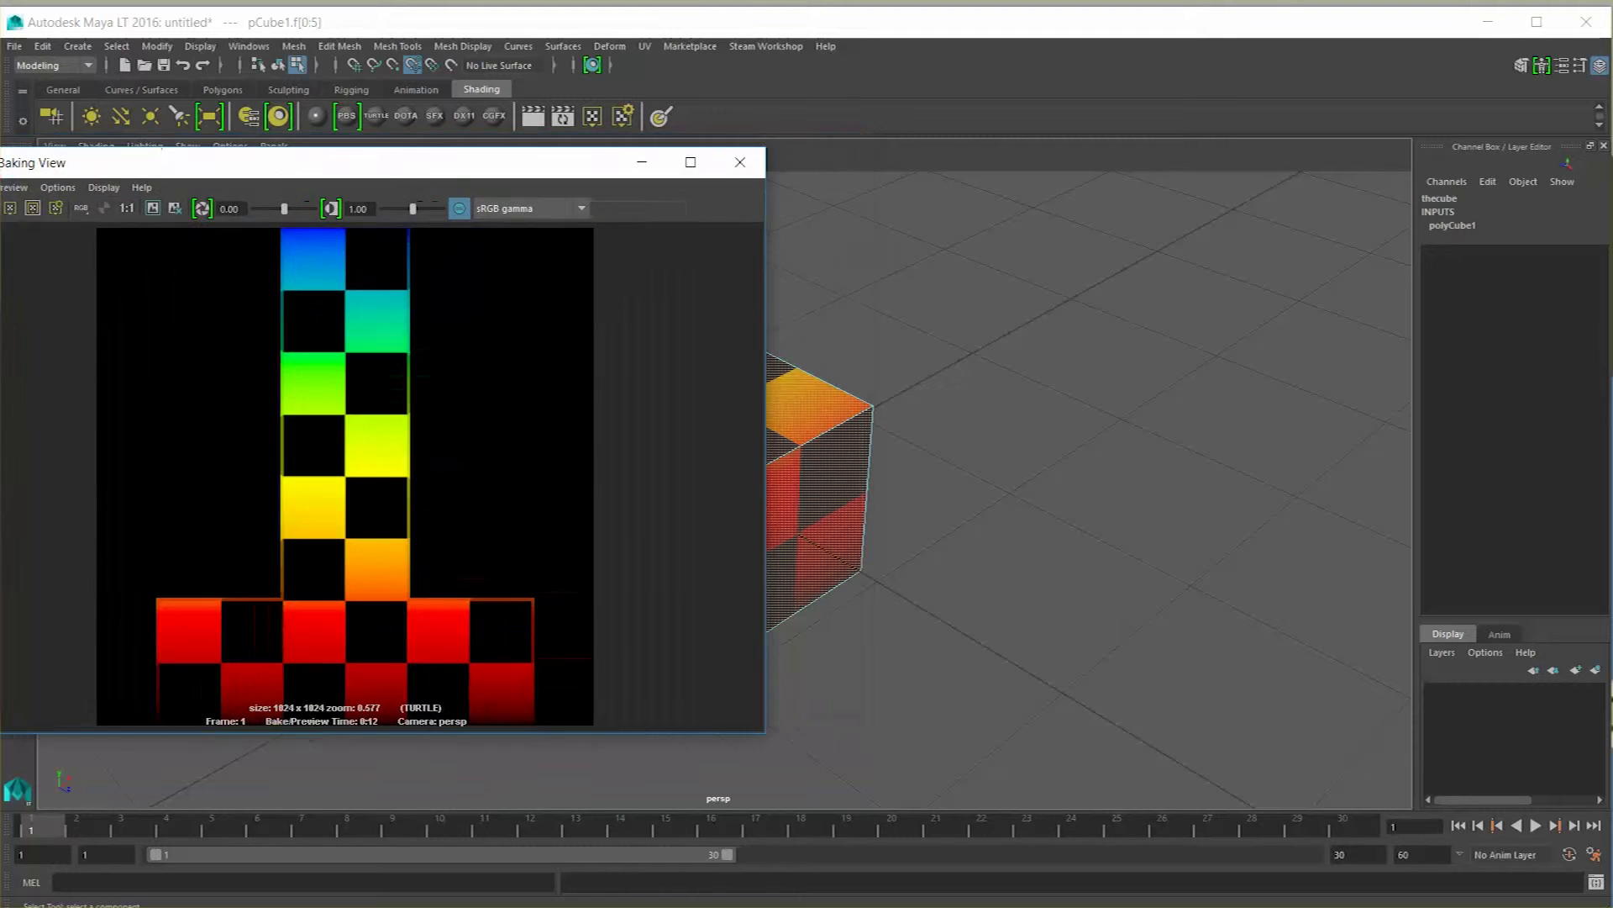
{"action": "left_click", "coordinate": [249, 46]}
{"action": "left_click", "coordinate": [274, 264]}
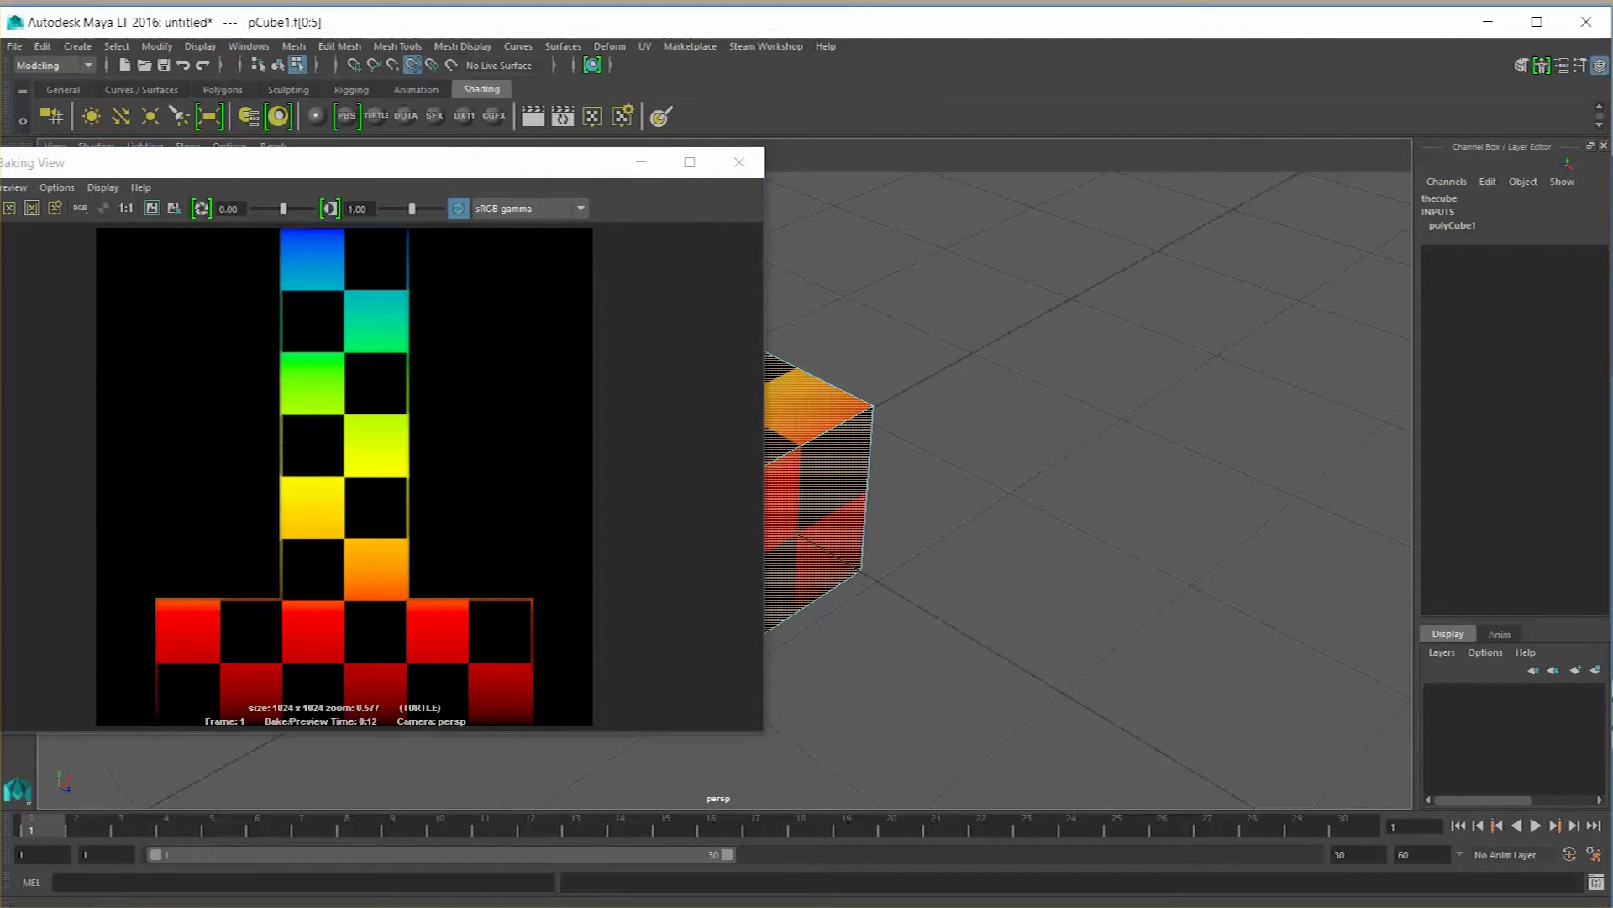
{"action": "left_click_drag", "start_coordinate": [856, 148], "coordinate": [802, 177]}
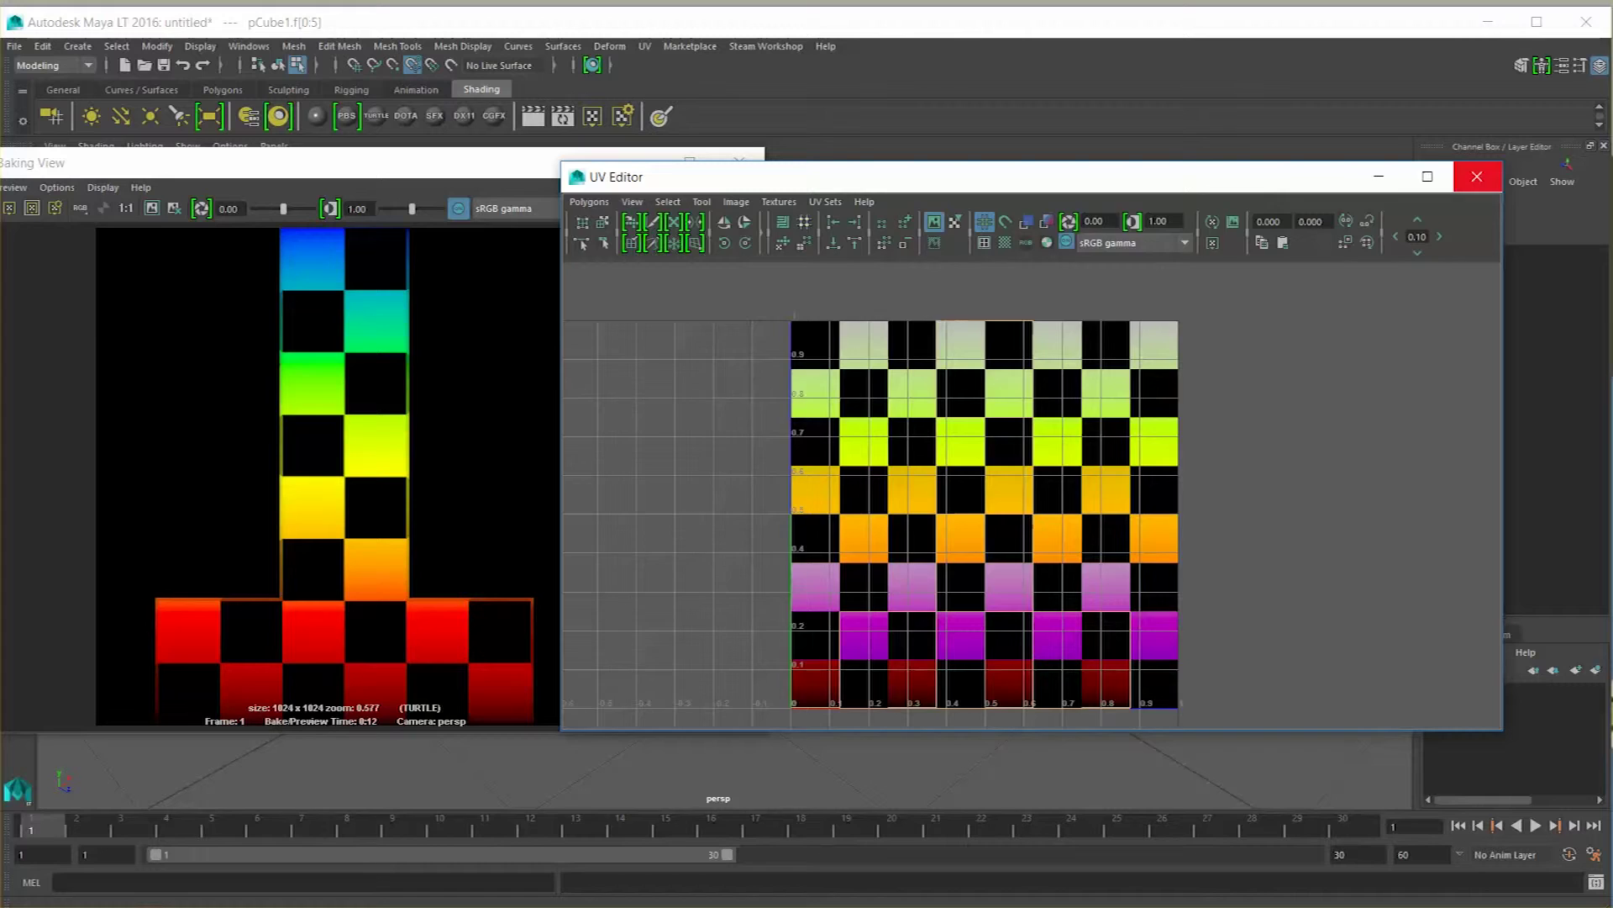
{"action": "left_click", "coordinate": [1477, 176]}
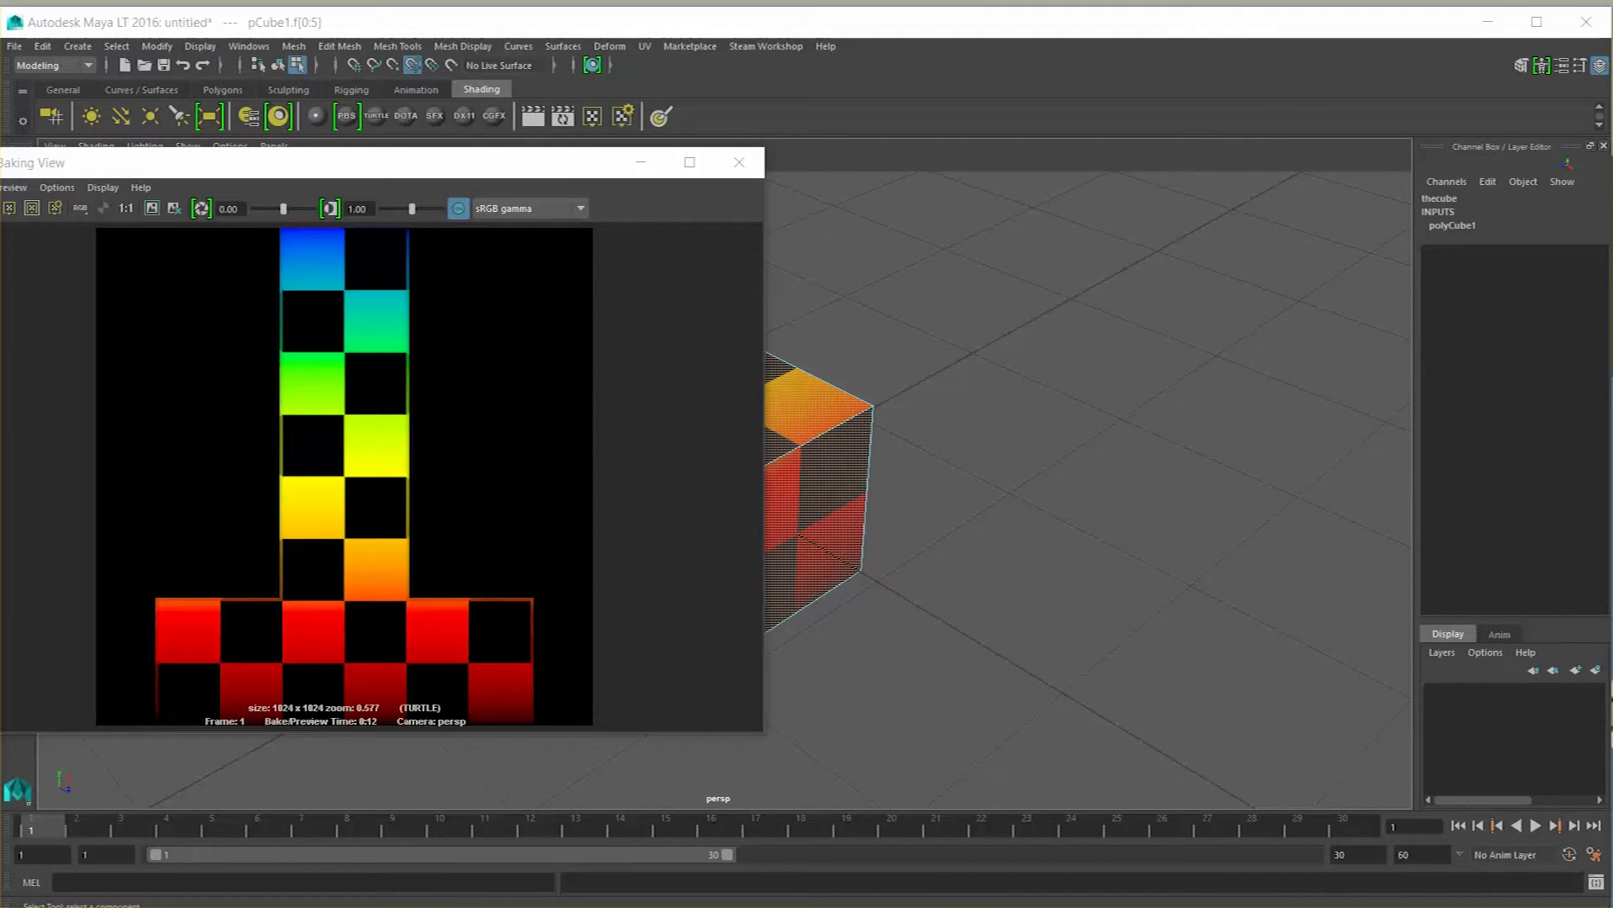
Switch to File Explorer and check baked_tpAlbedo_thecube.png in the turtle/bakedTextures folder, then return to Maya LT.
{"action": "left_click_drag", "start_coordinate": [294, 907], "coordinate": [538, 131]}
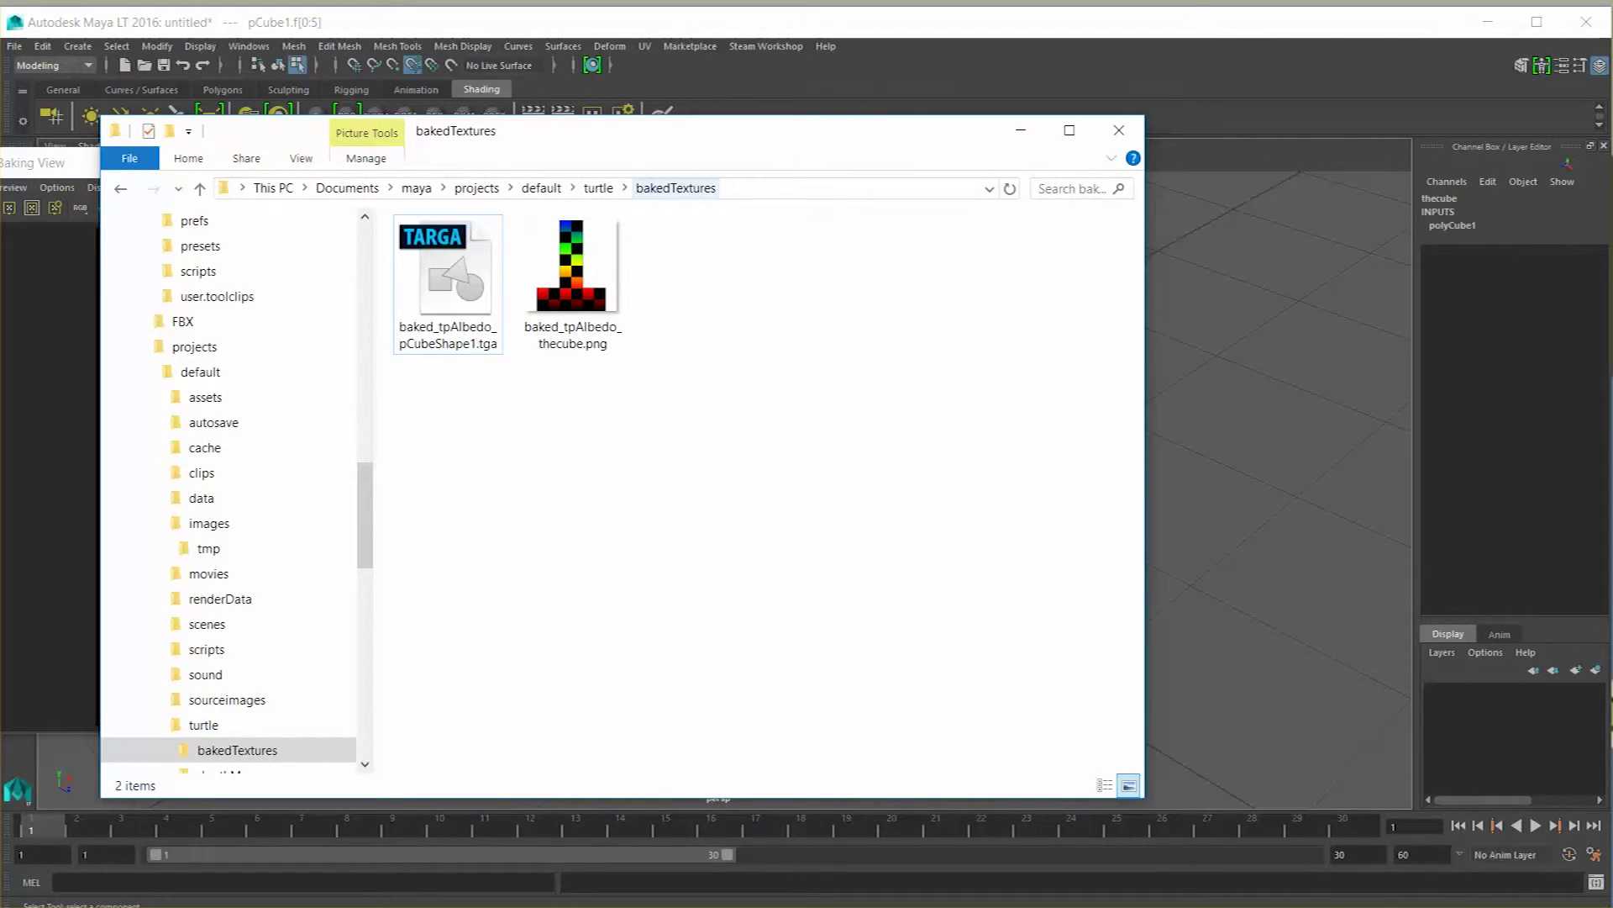
{"action": "left_click", "coordinate": [571, 277]}
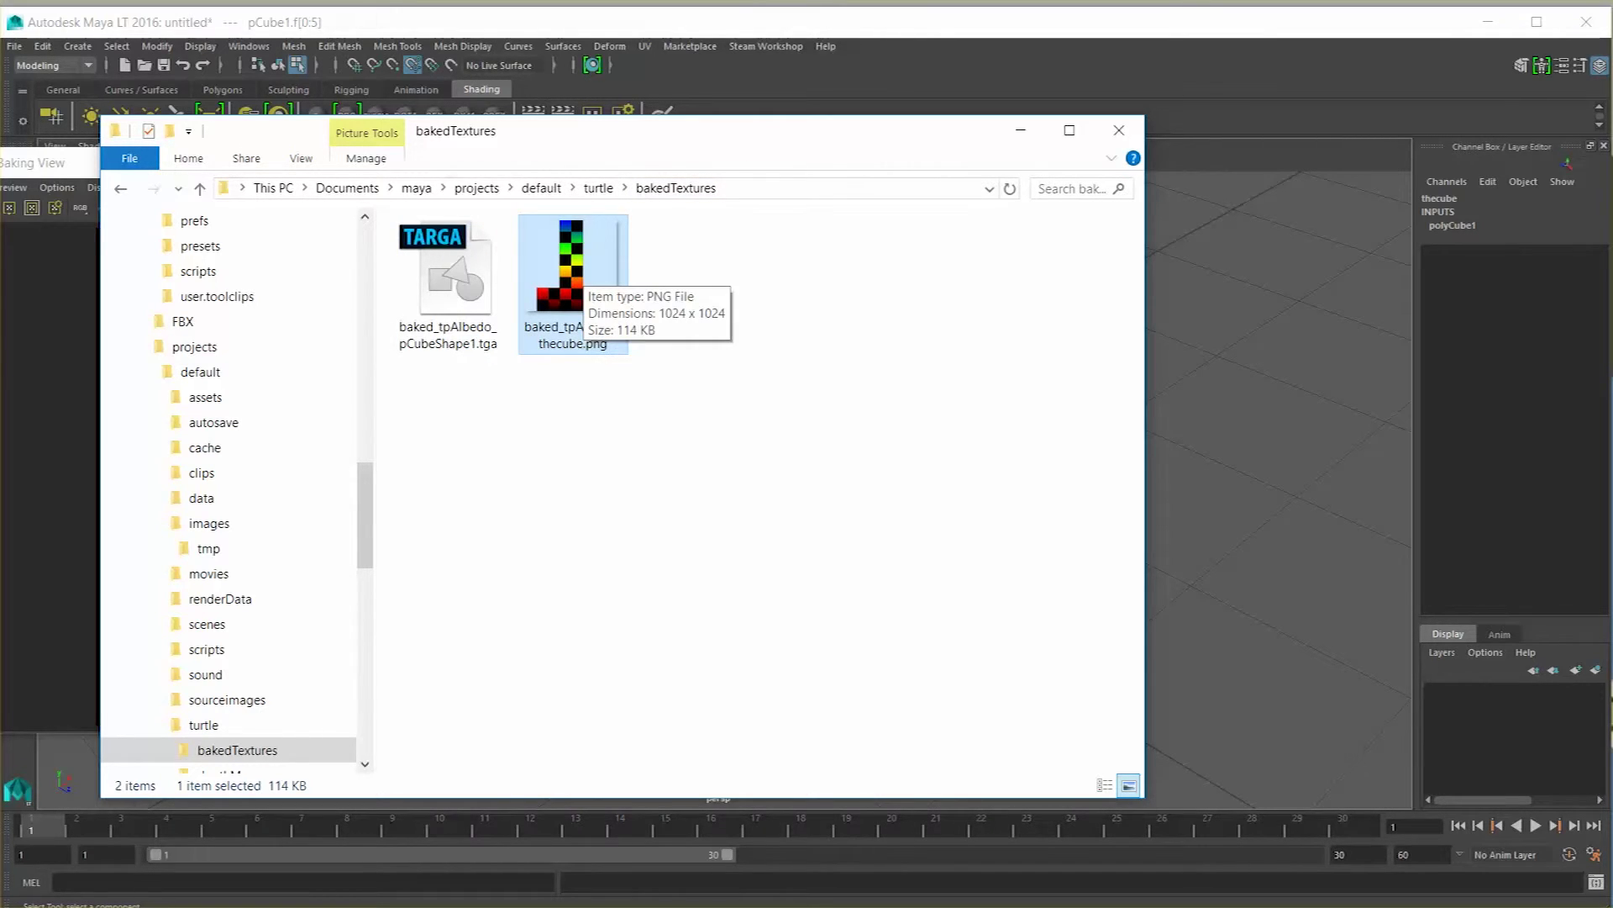
{"action": "left_click", "coordinate": [1021, 130]}
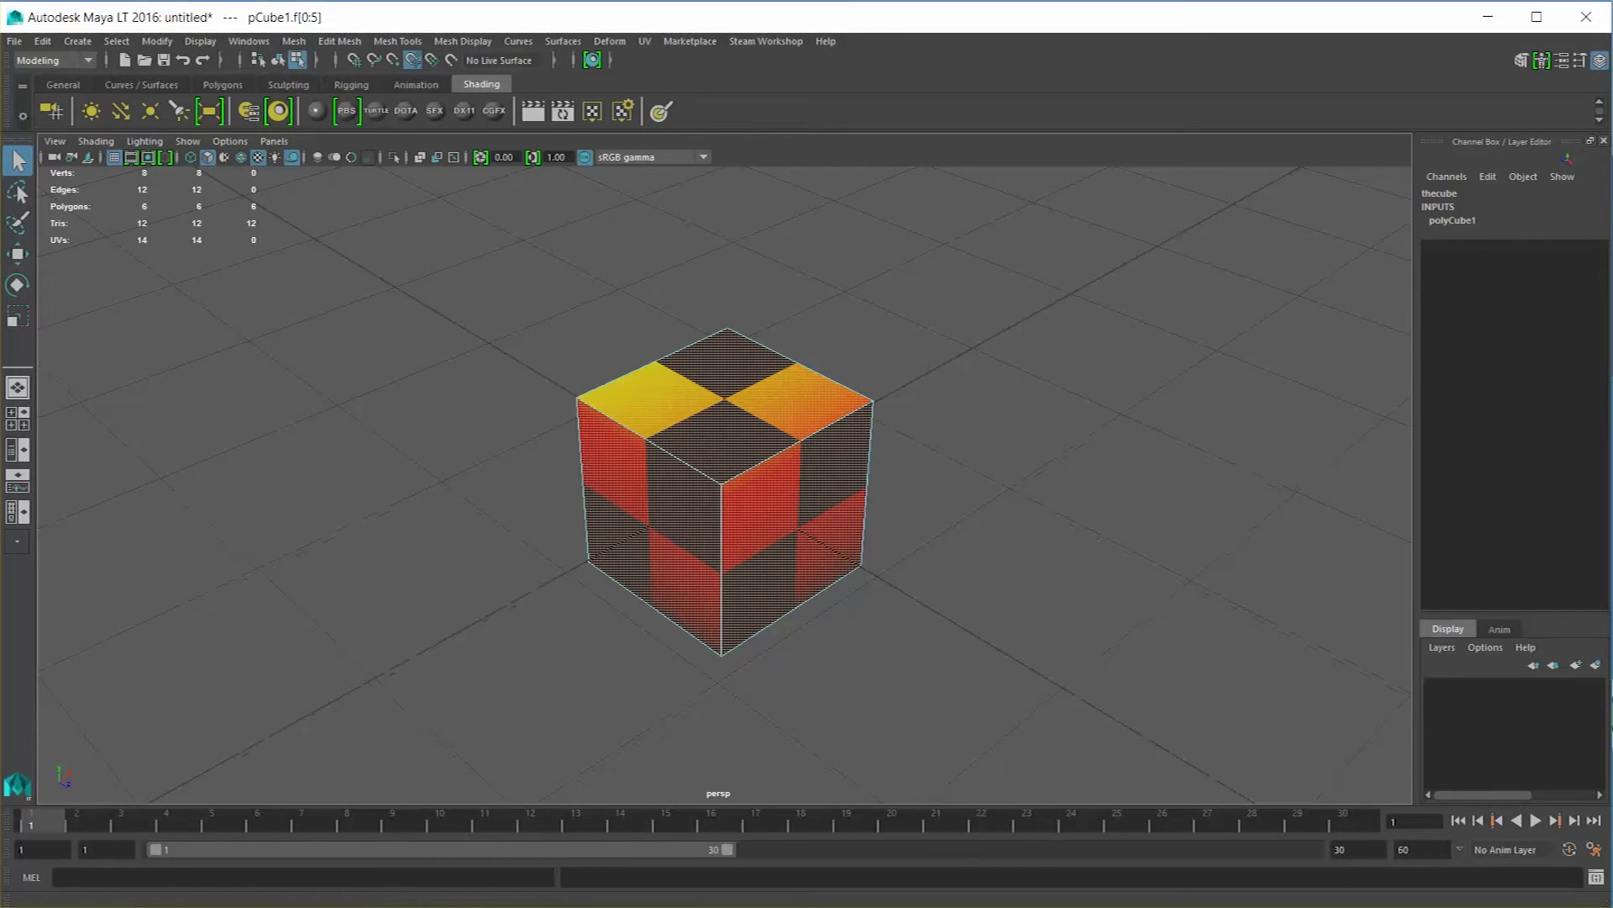
In the Hypershade, delete the checker1, ramp1 and both place2dTexture nodes feeding the Cube_Checkerboard_M material.
{"action": "left_click", "coordinate": [248, 41]}
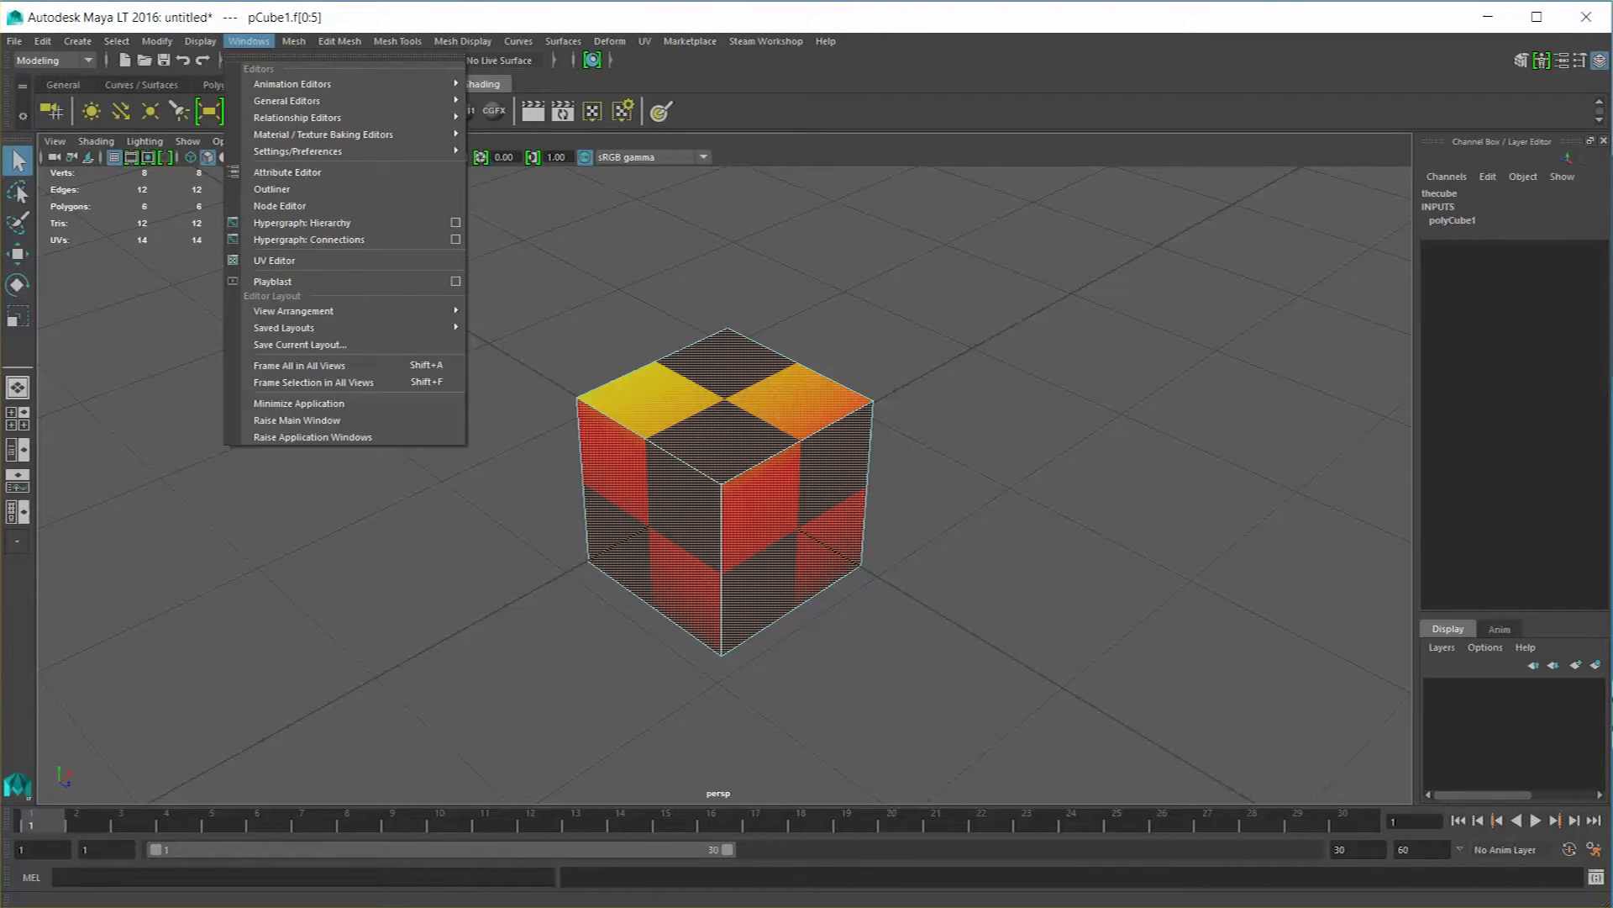
{"action": "mouse_move", "coordinate": [323, 134]}
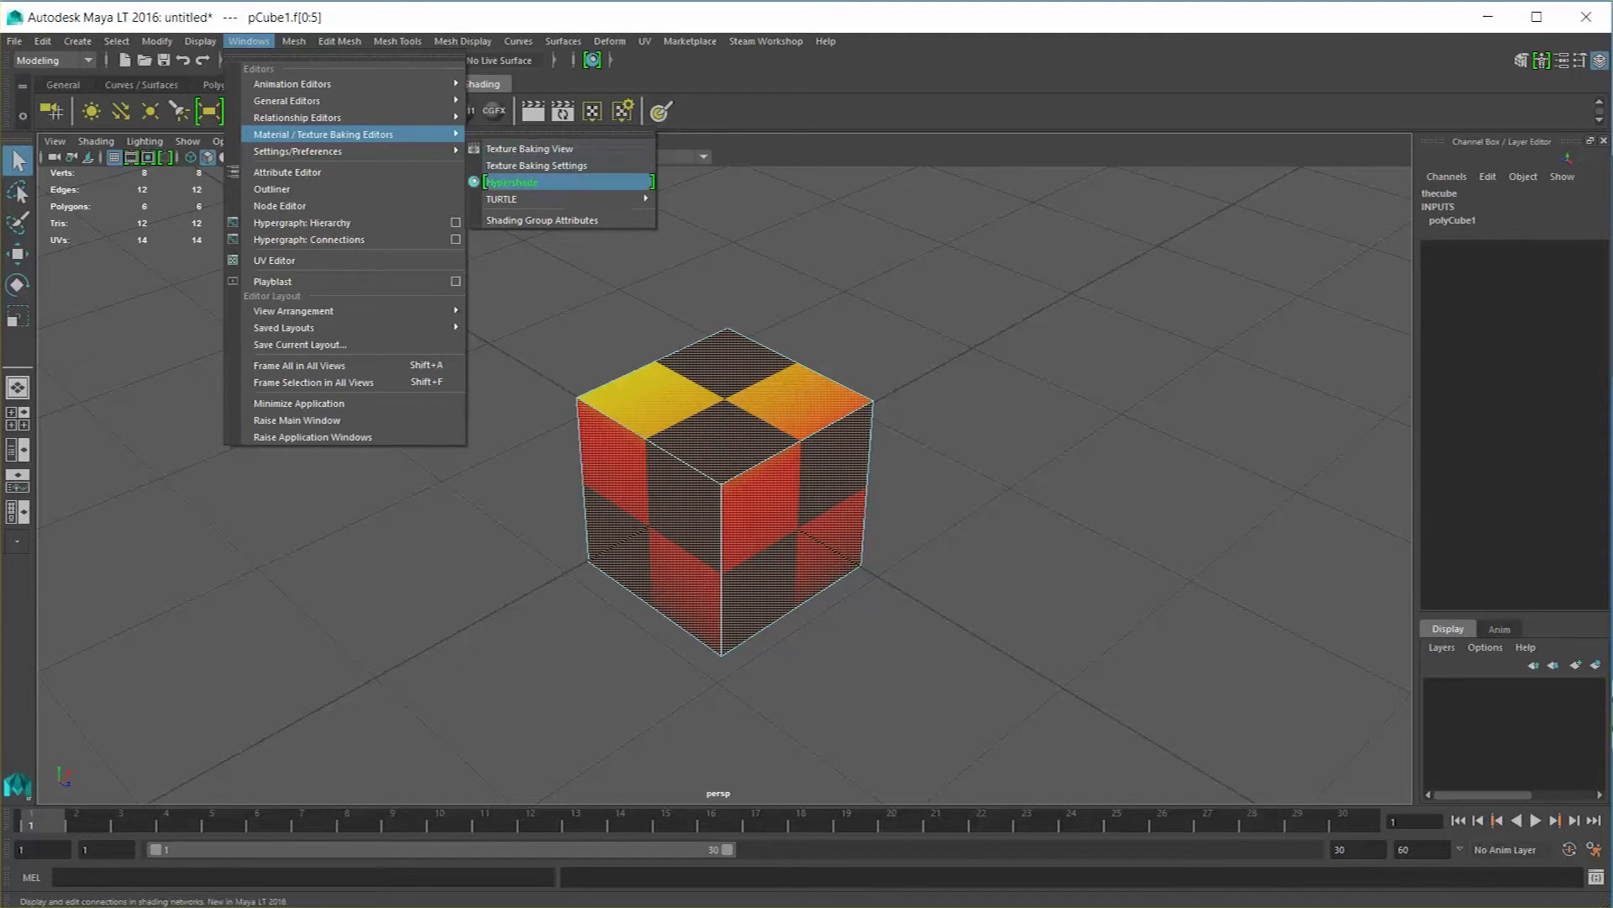
{"action": "left_click", "coordinate": [521, 183]}
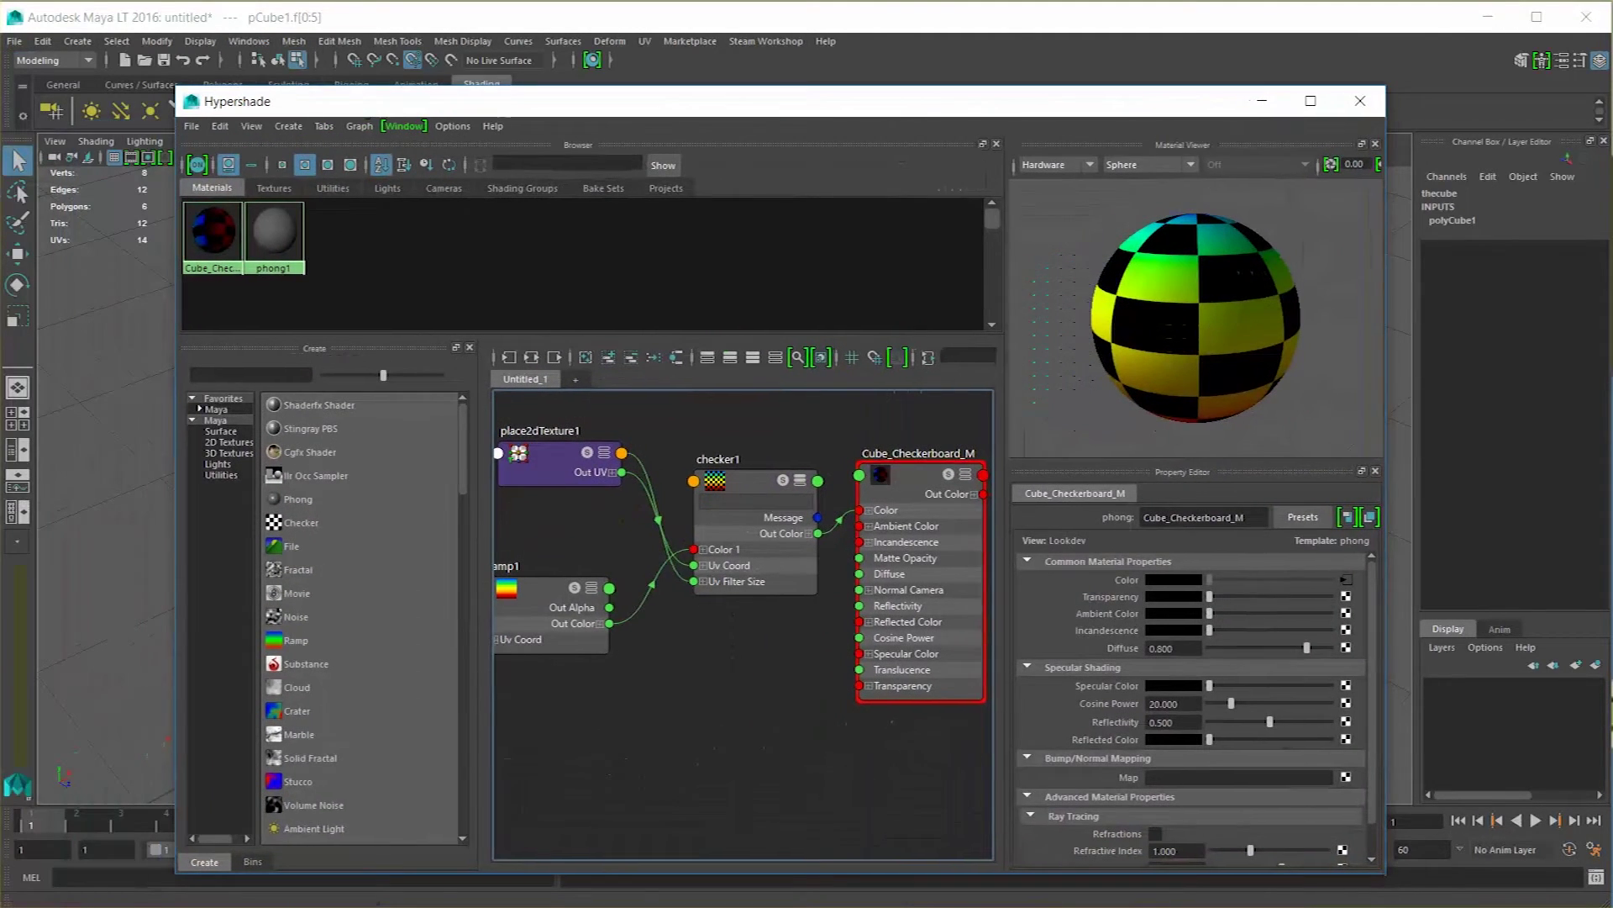
{"action": "left_click_drag", "start_coordinate": [535, 400], "coordinate": [772, 652]}
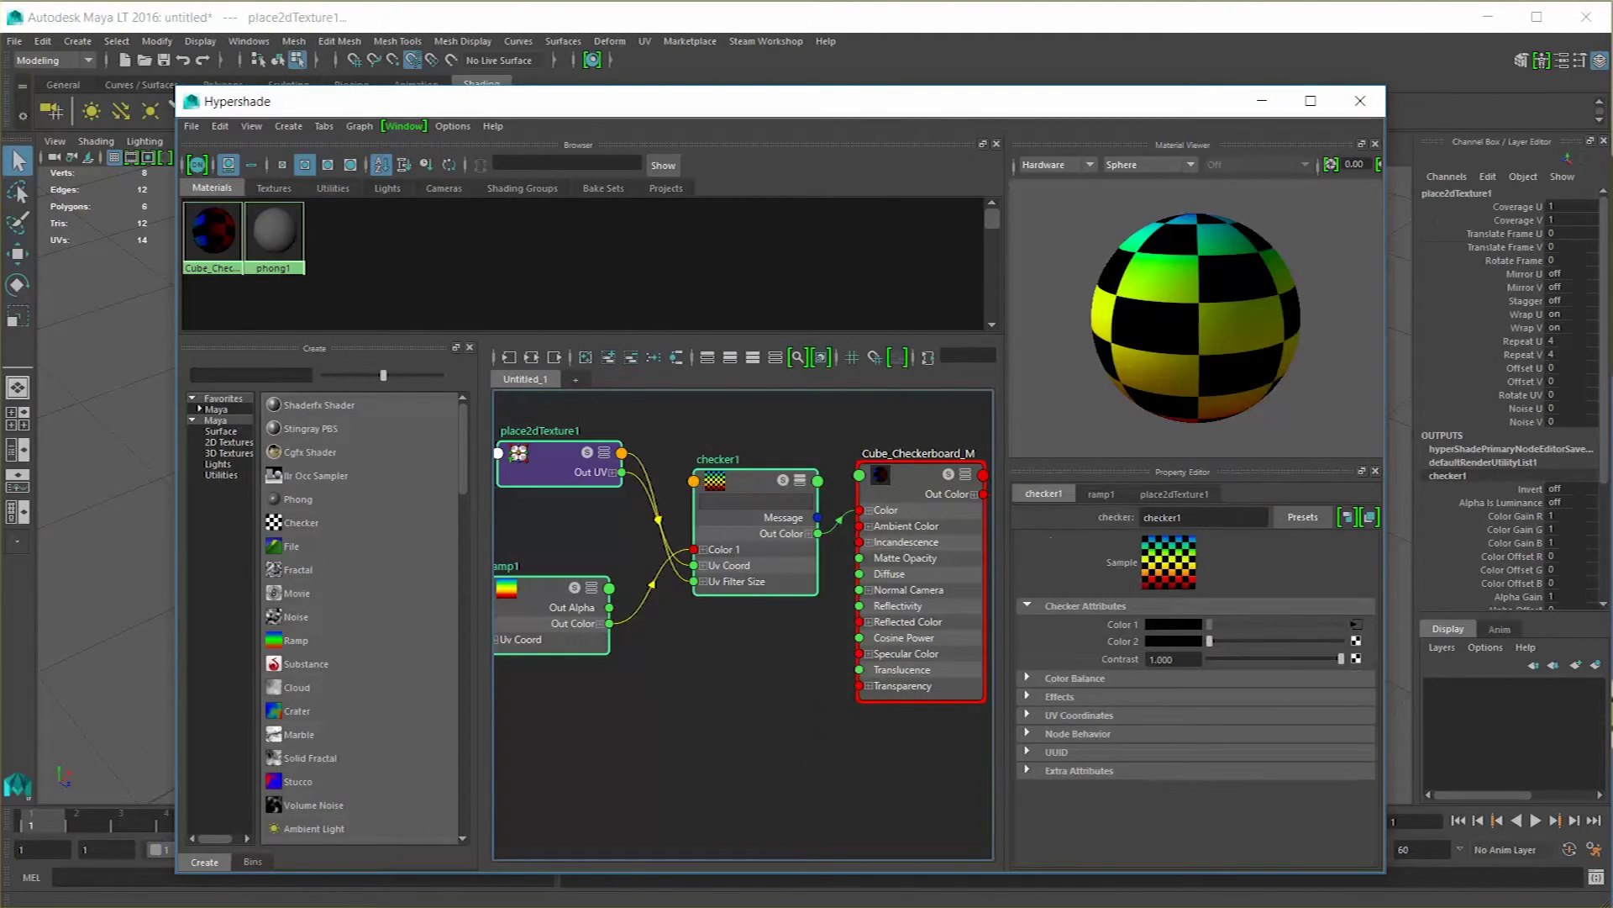
{"action": "scroll", "coordinate": [625, 639], "scroll_direction": "down", "scroll_amount": 3}
{"action": "scroll", "coordinate": [625, 638], "scroll_direction": "up", "scroll_amount": 1}
{"action": "left_click_drag", "start_coordinate": [525, 476], "coordinate": [698, 744]}
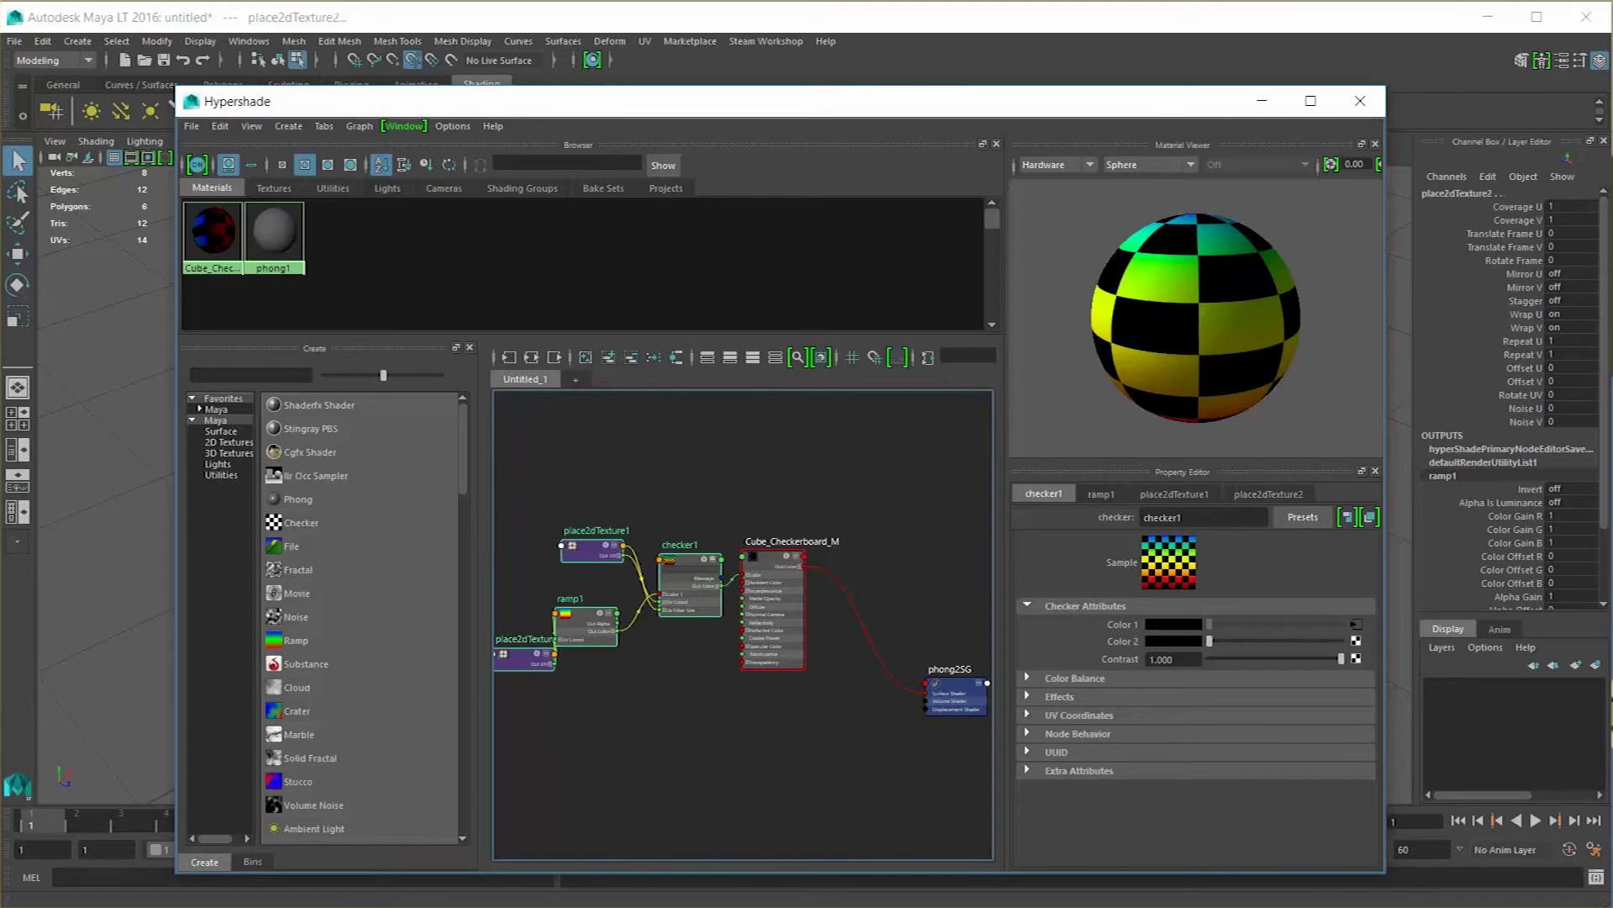
{"action": "key", "text": "Delete"}
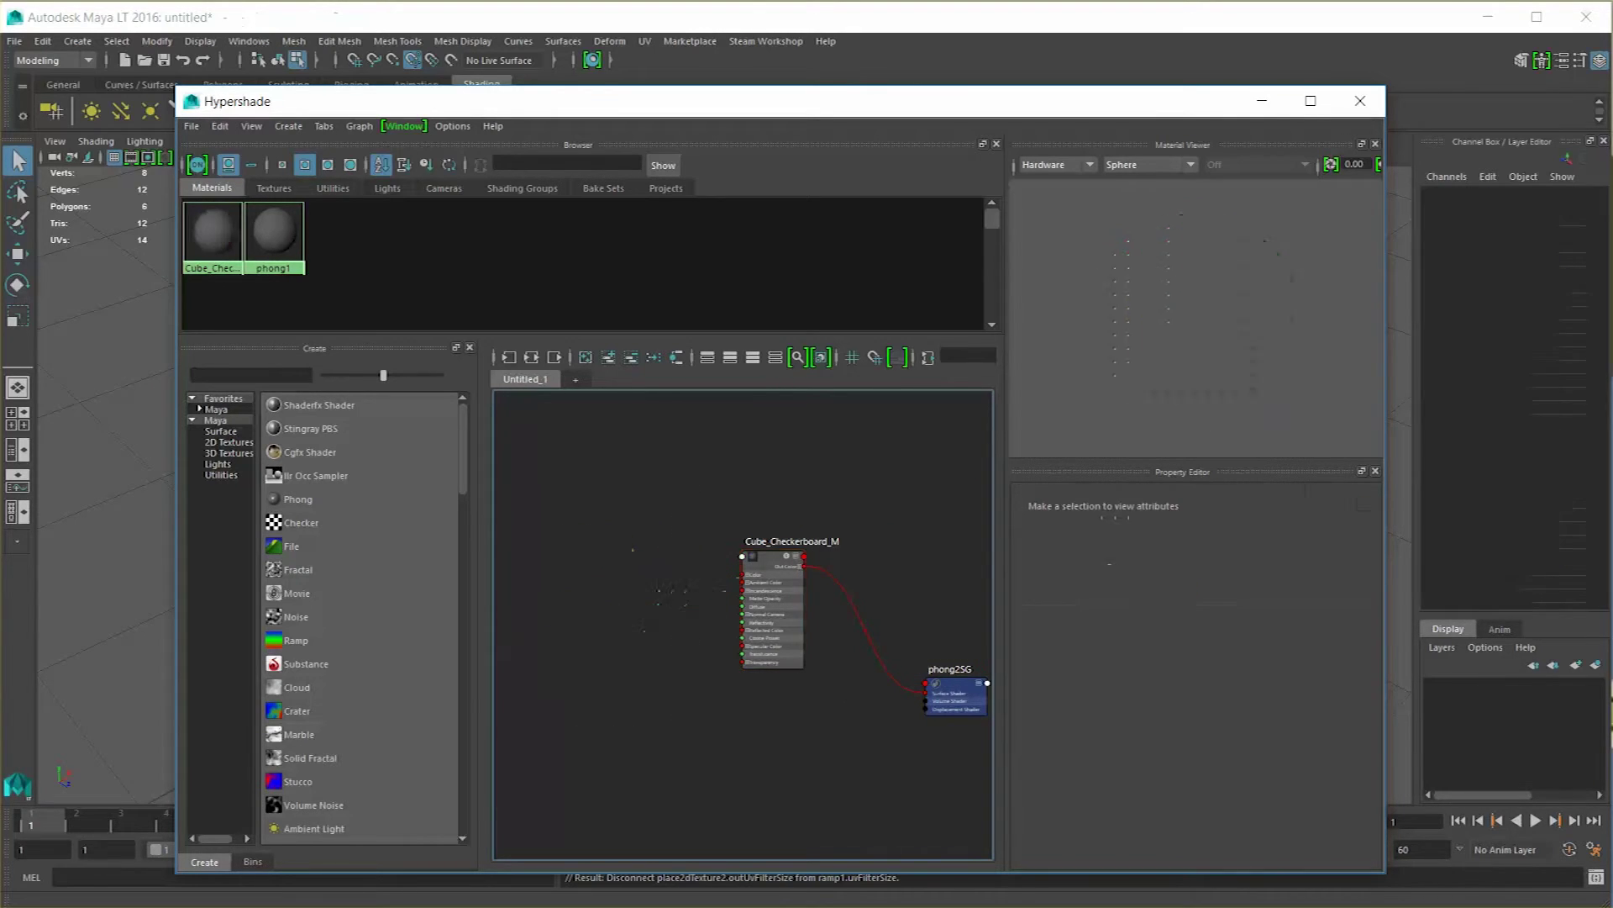
Create a File texture node and connect it to the Color of Cube_Checkerboard_M.
{"action": "left_click", "coordinate": [290, 546]}
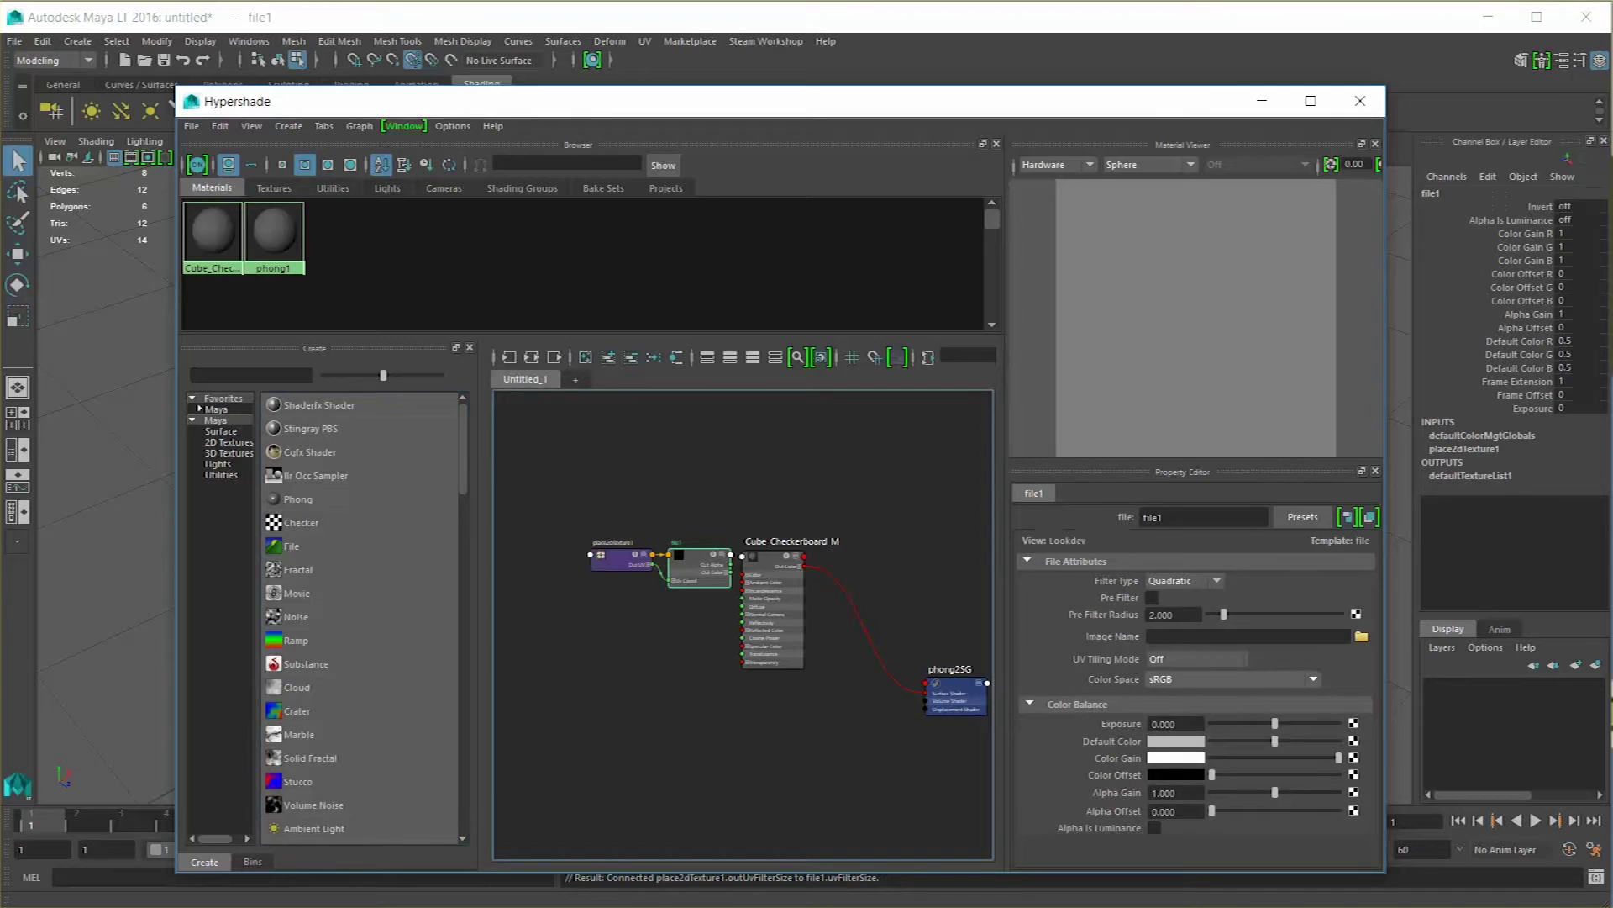
{"action": "left_click_drag", "start_coordinate": [706, 568], "coordinate": [801, 557]}
{"action": "scroll", "coordinate": [710, 583], "scroll_direction": "up", "scroll_amount": 5}
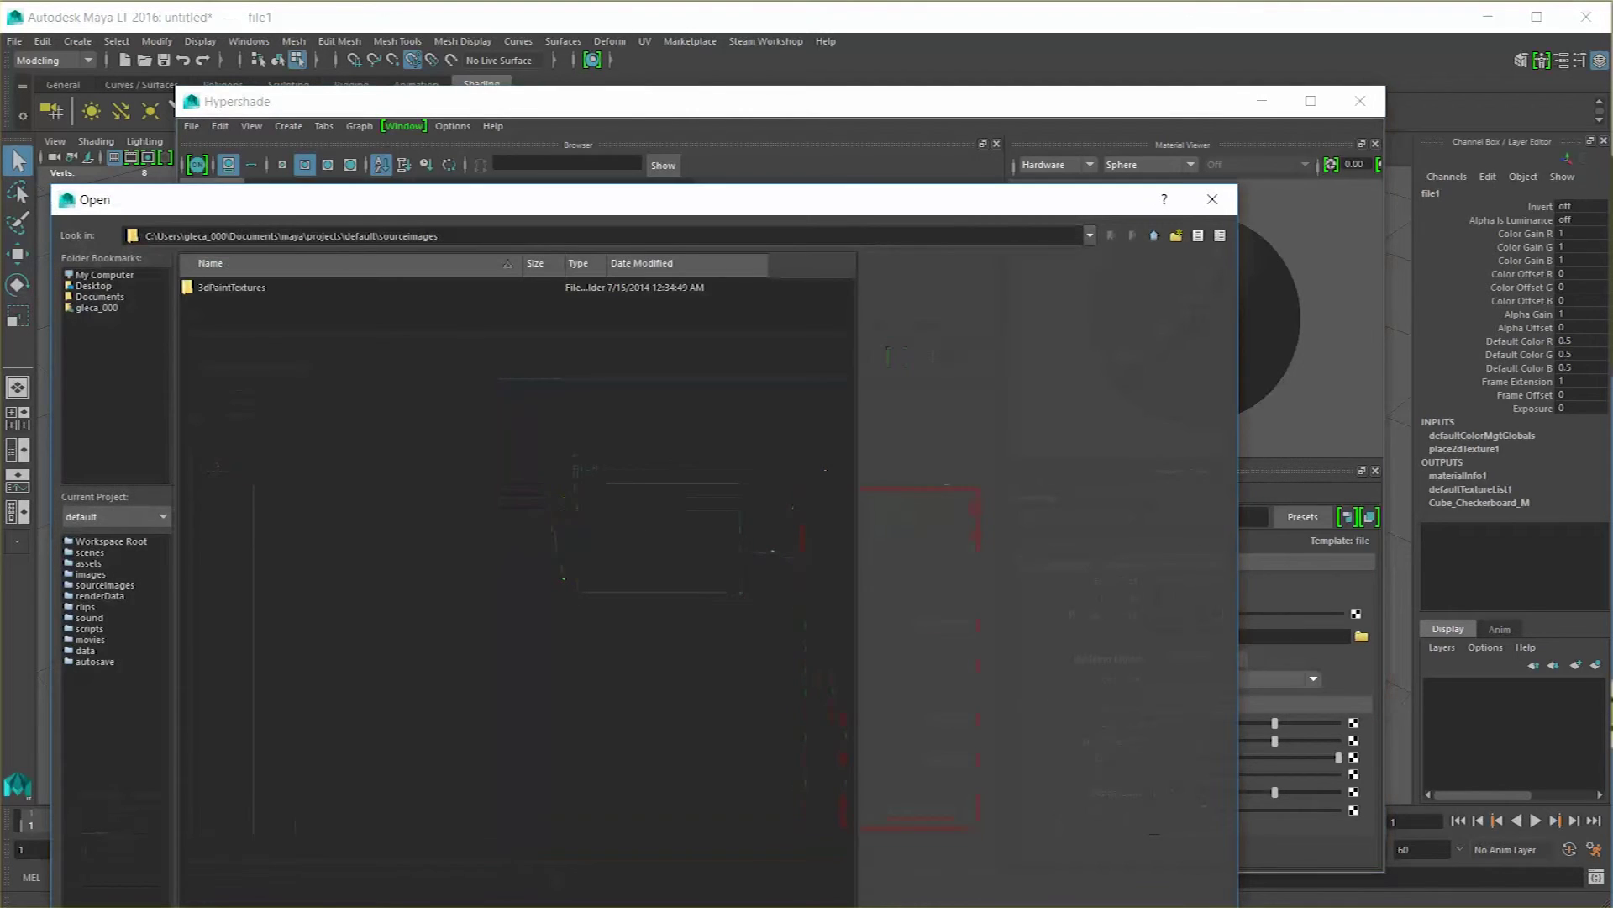
Load baked_tpAlbedo_thecube.png from the project's turtle/bakedTextures folder as the file1 node's image.
{"action": "left_click_drag", "start_coordinate": [645, 199], "coordinate": [690, 149]}
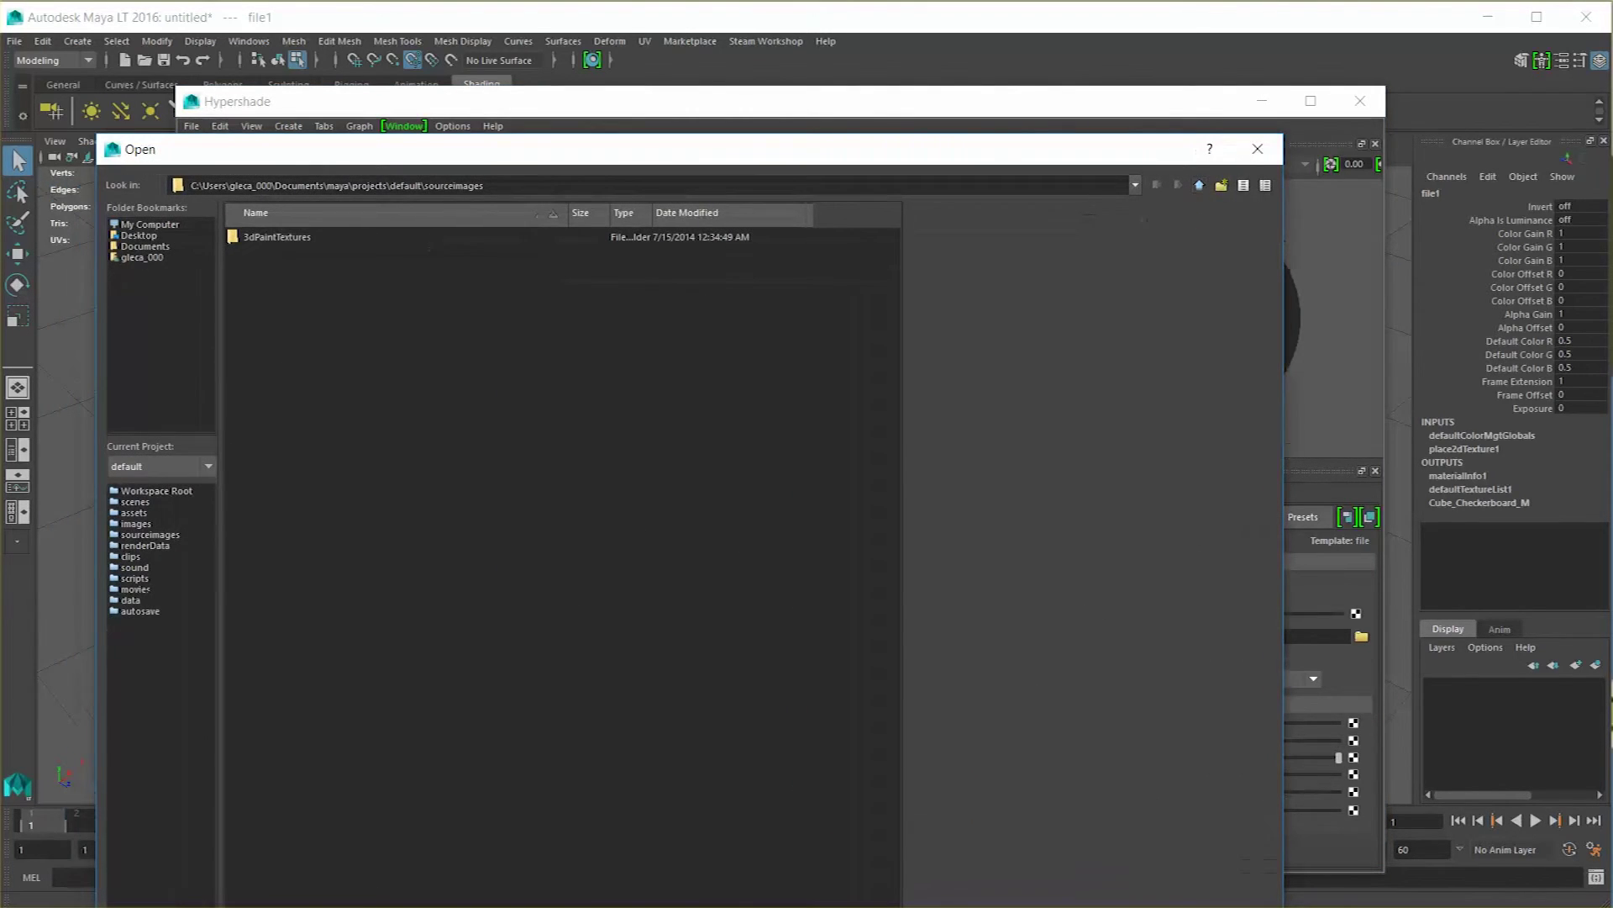
{"action": "left_click", "coordinate": [1199, 185]}
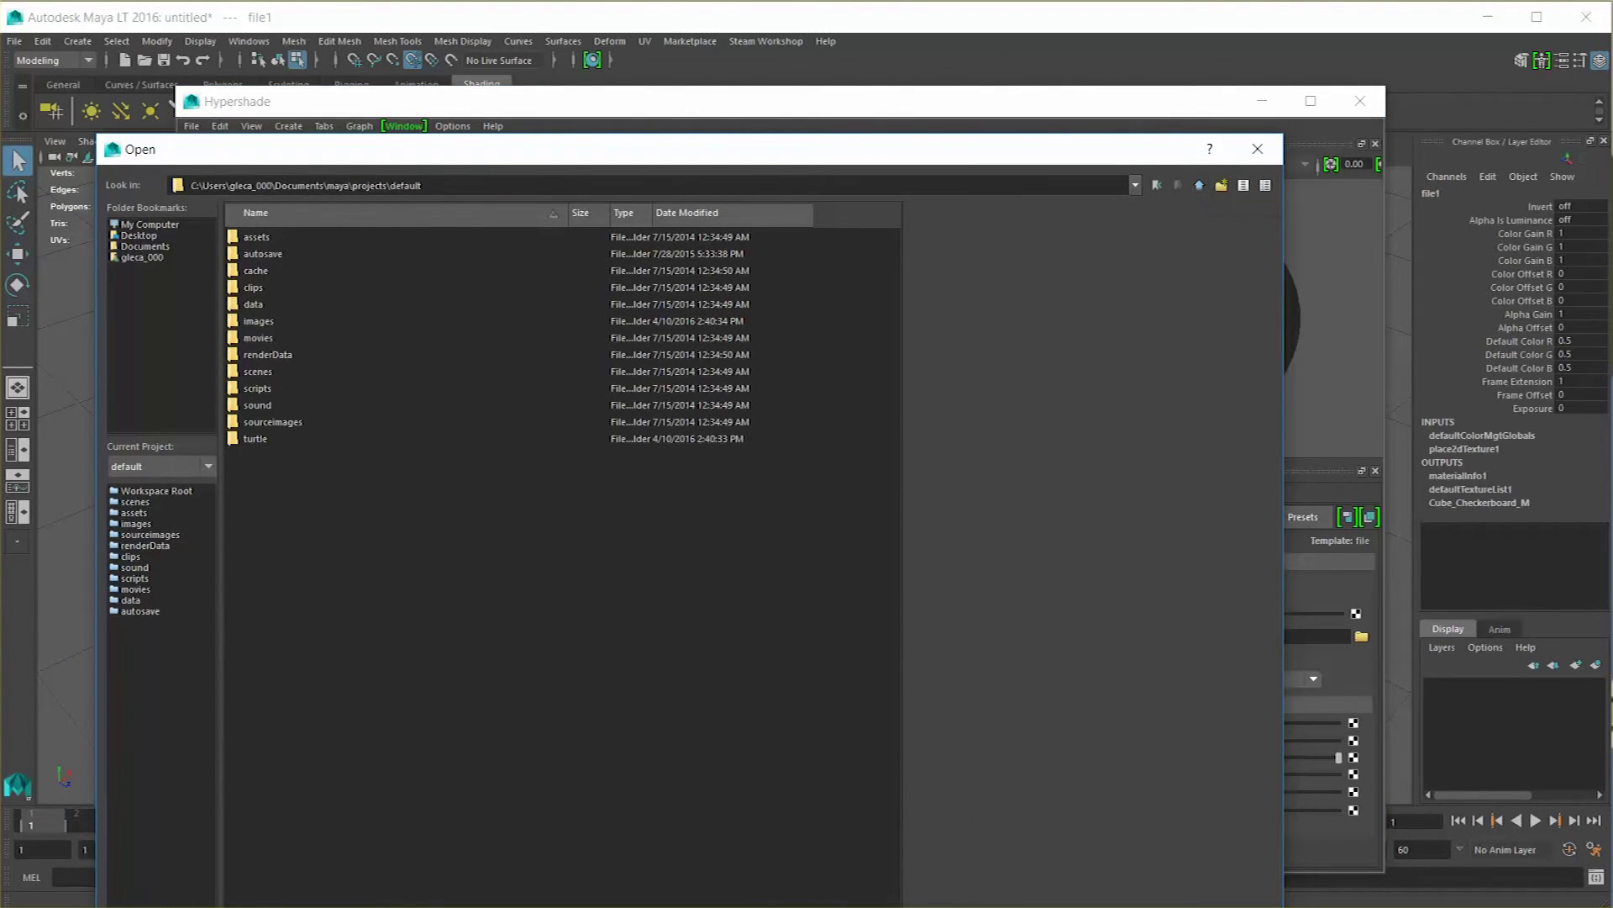
{"action": "double_click", "coordinate": [256, 438]}
{"action": "double_click", "coordinate": [273, 236]}
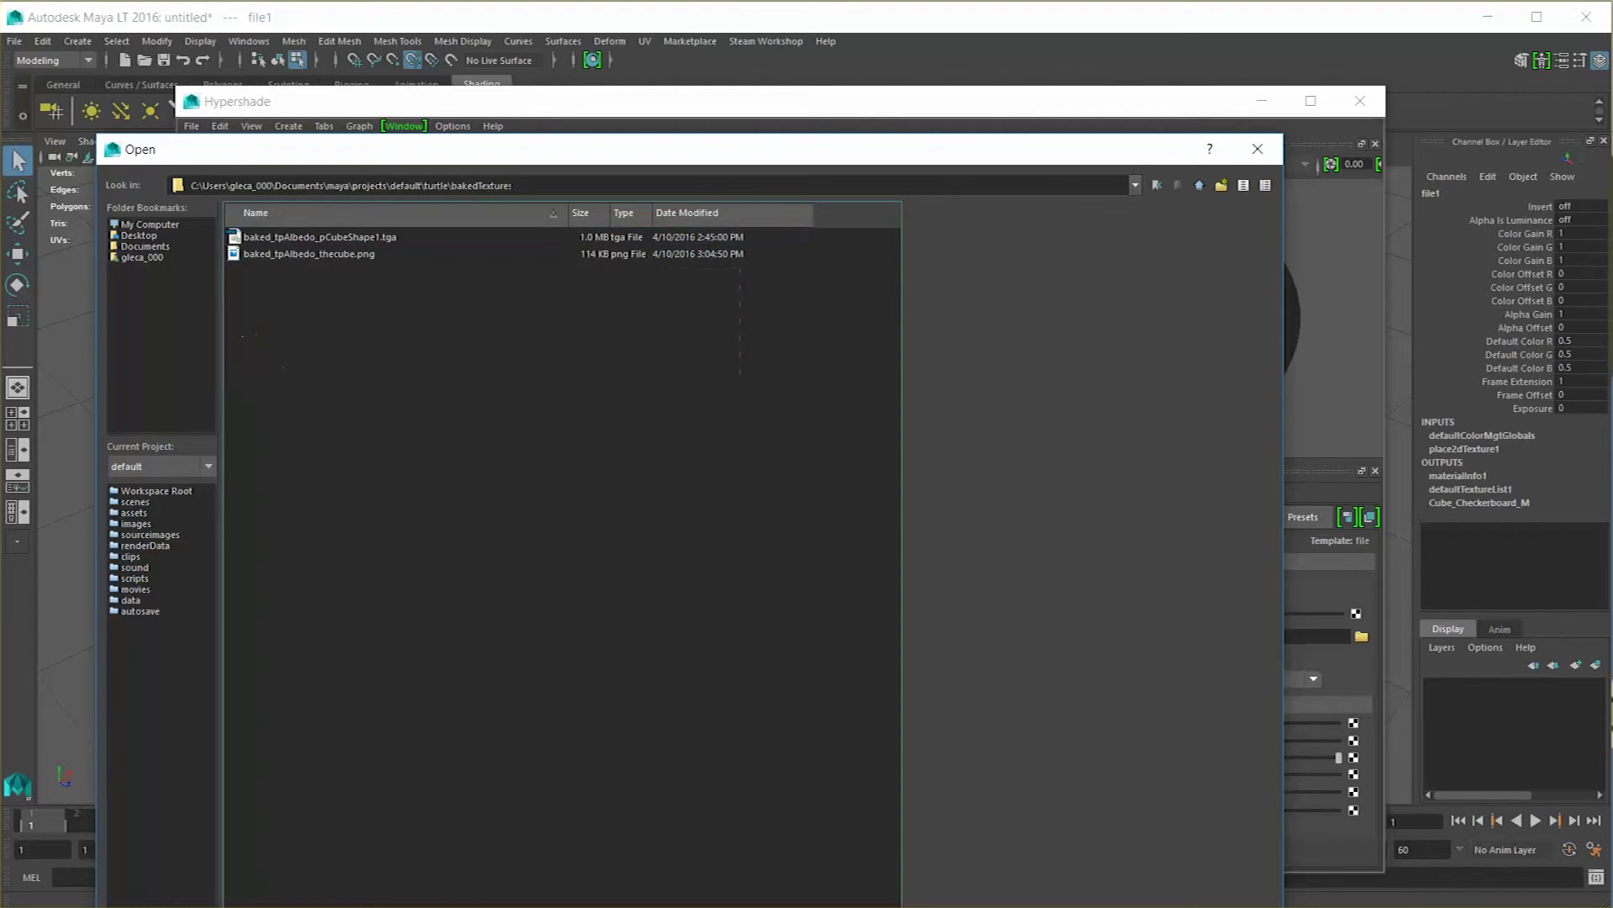
{"action": "double_click", "coordinate": [309, 253]}
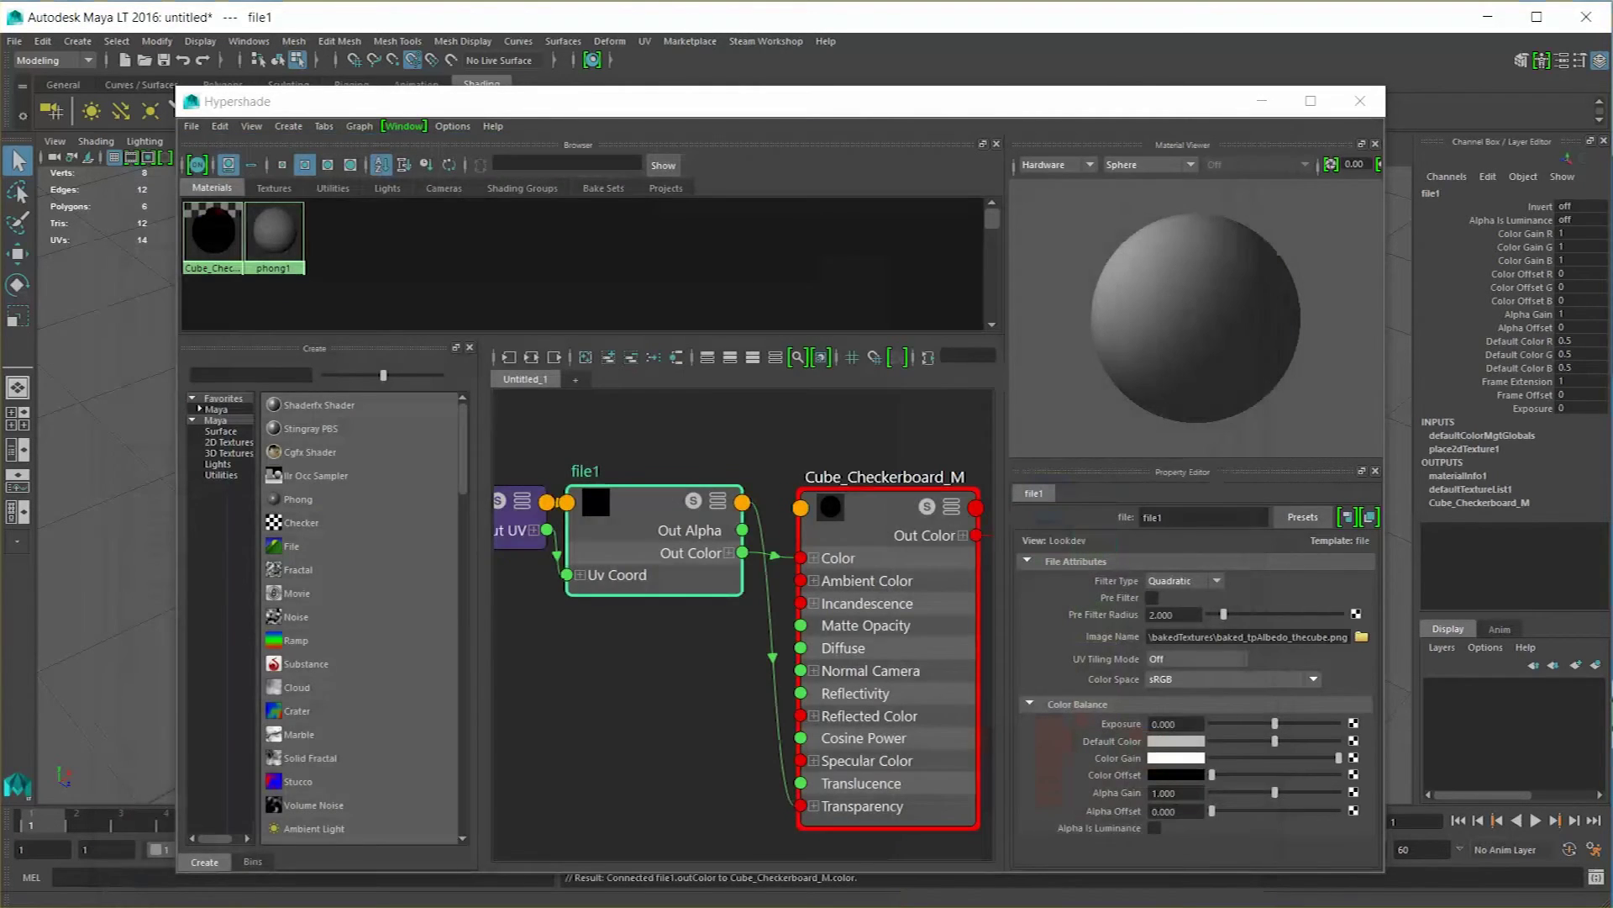
Move the Hypershade off the cube, inspect the baked texture on its faces, and switch to object selection mode.
{"action": "left_click_drag", "start_coordinate": [925, 100], "coordinate": [222, 110]}
{"action": "left_click", "coordinate": [1051, 420]}
{"action": "left_click_drag", "start_coordinate": [471, 110], "coordinate": [173, 89]}
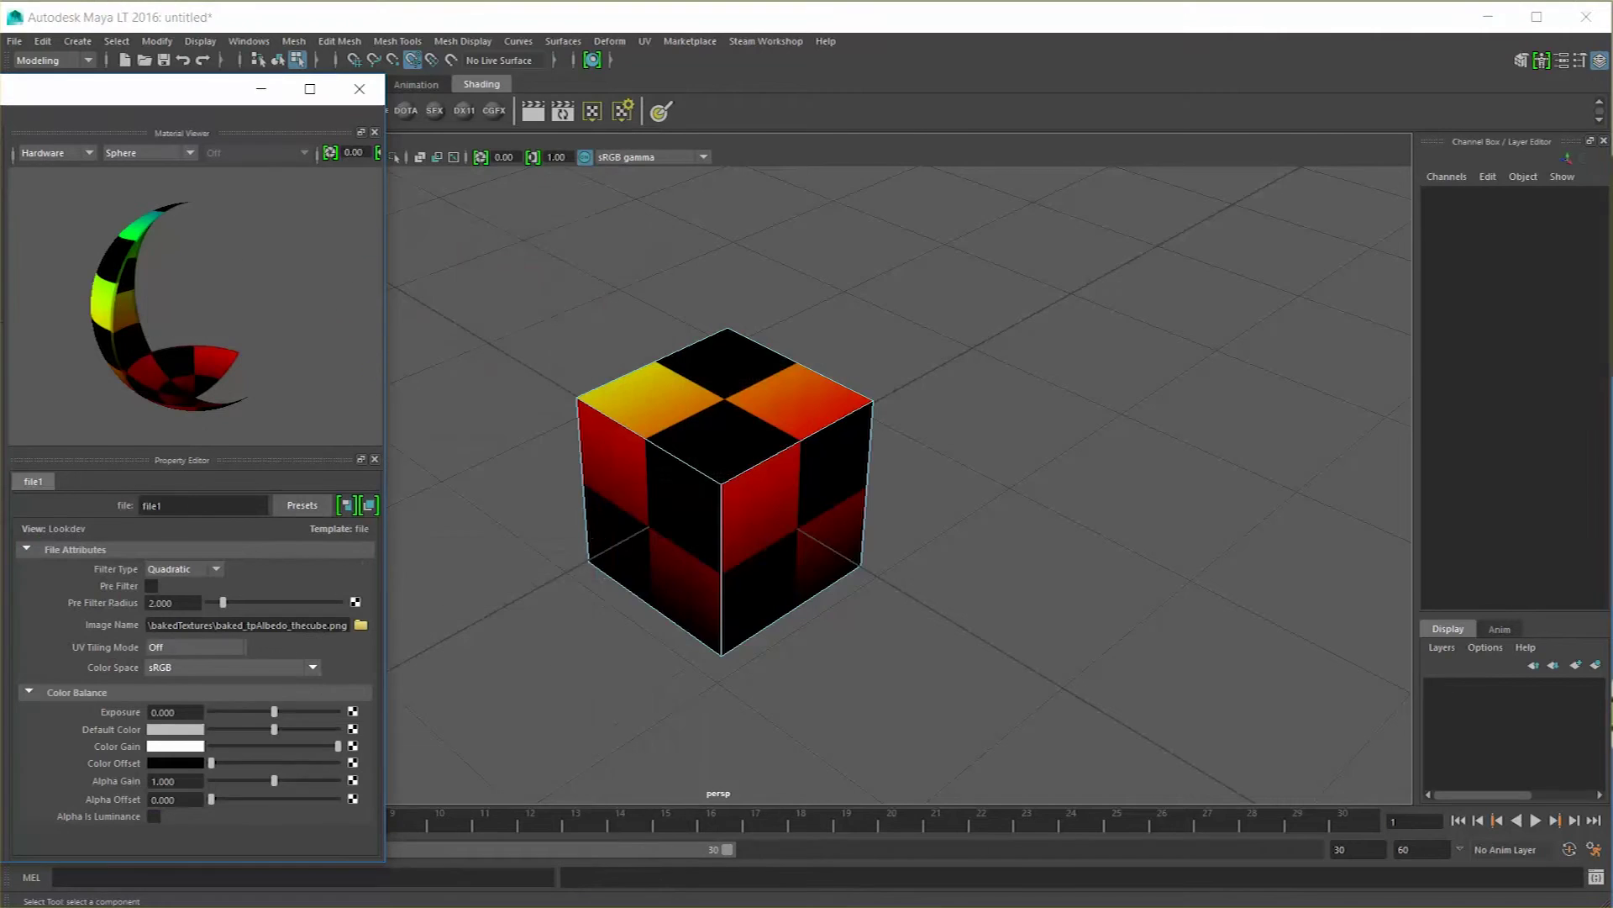
{"action": "scroll", "coordinate": [798, 495], "scroll_direction": "up", "scroll_amount": 2}
{"action": "left_click_drag", "start_coordinate": [925, 521], "coordinate": [1037, 605], "text": "alt"}
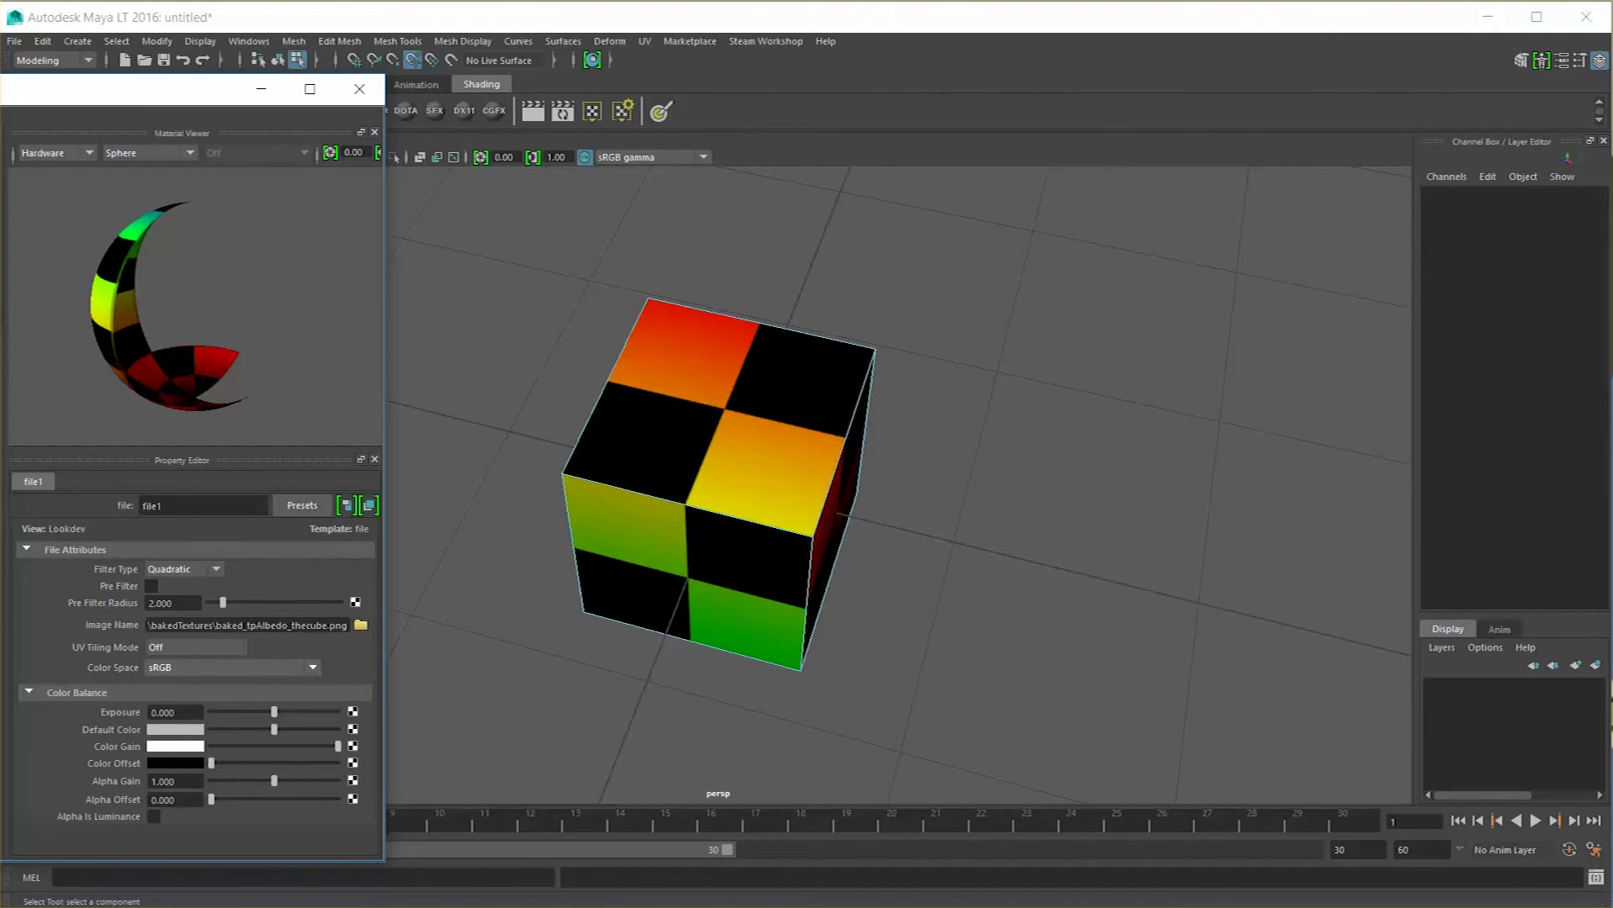
{"action": "key", "text": "F8"}
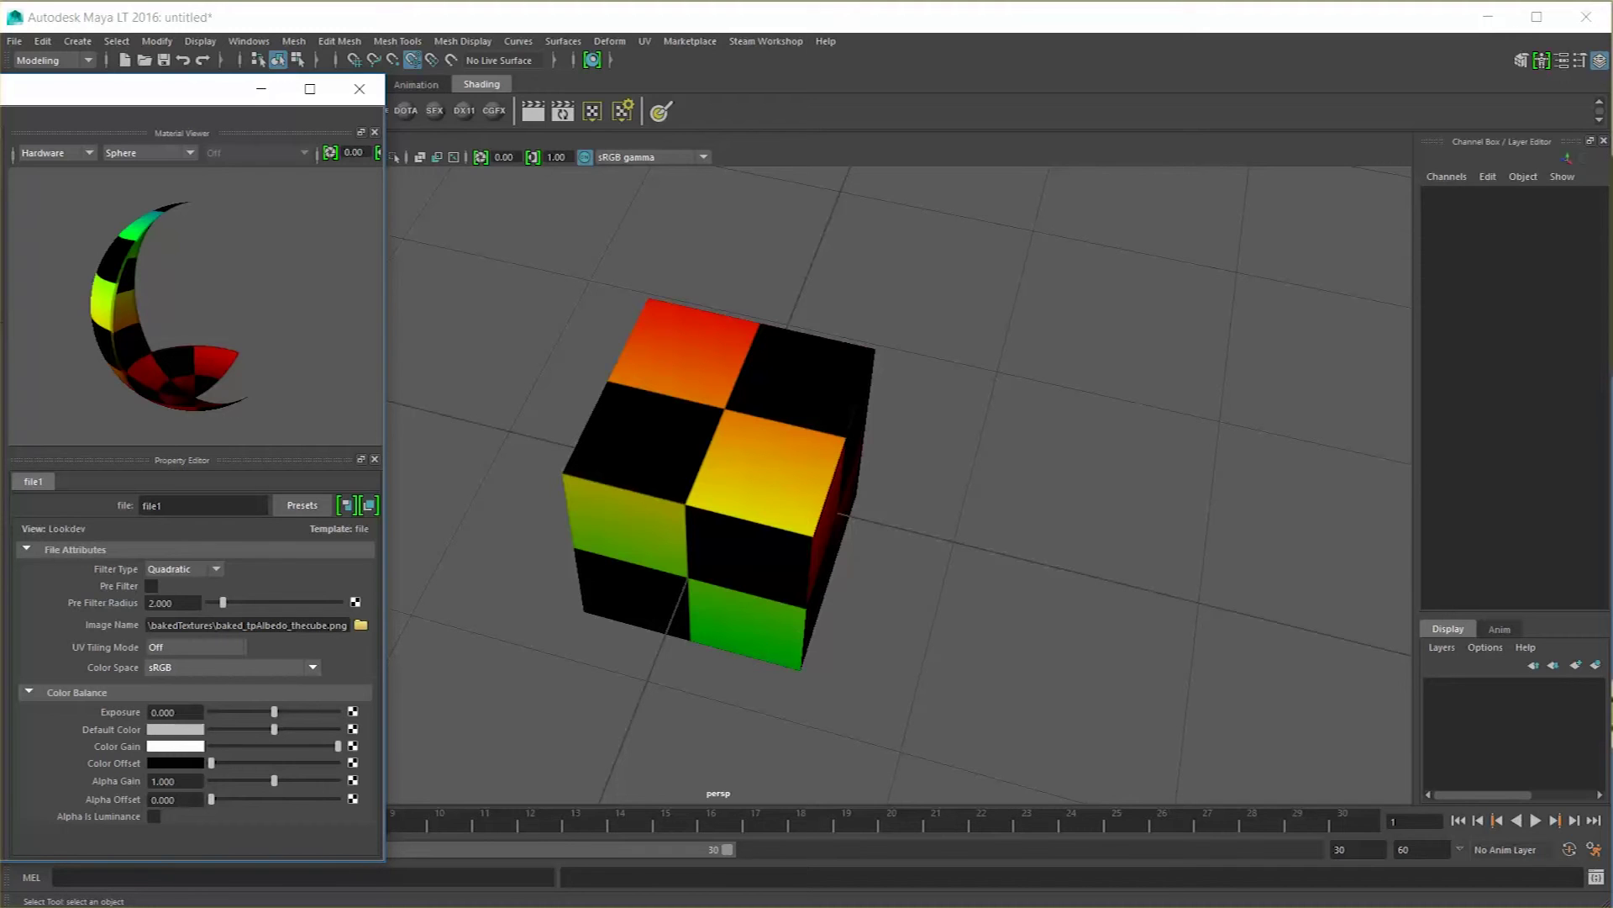
Bring the Hypershade back into view and delete the connection from file1 to the Transparency of Cube_Checkerboard_M.
{"action": "left_click_drag", "start_coordinate": [168, 88], "coordinate": [1045, 55]}
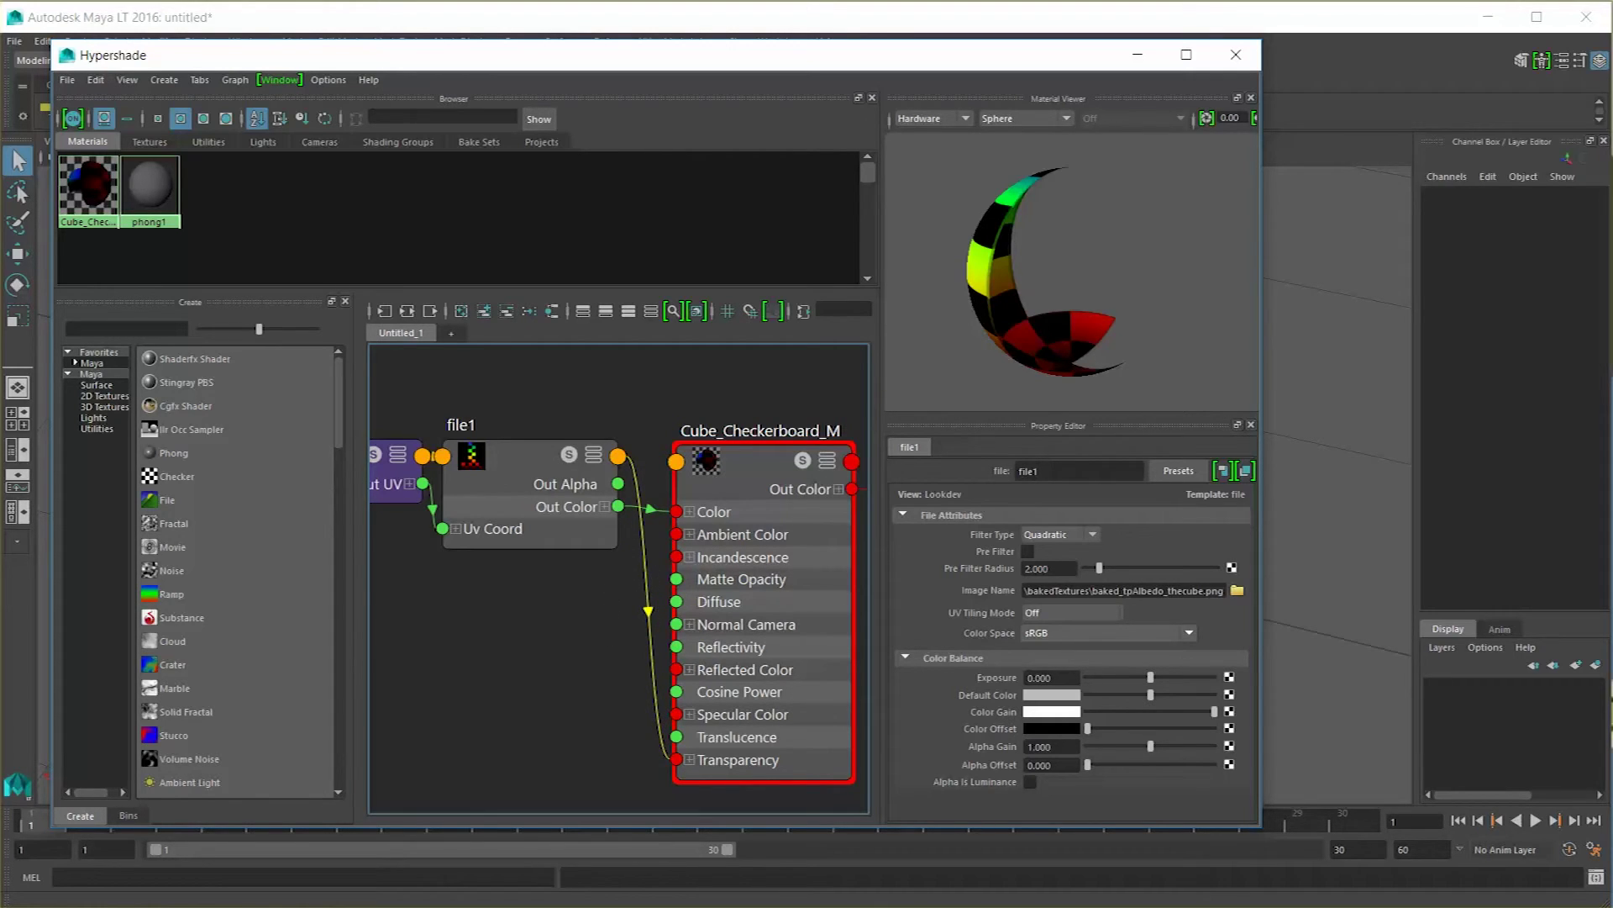
{"action": "key", "text": "Delete"}
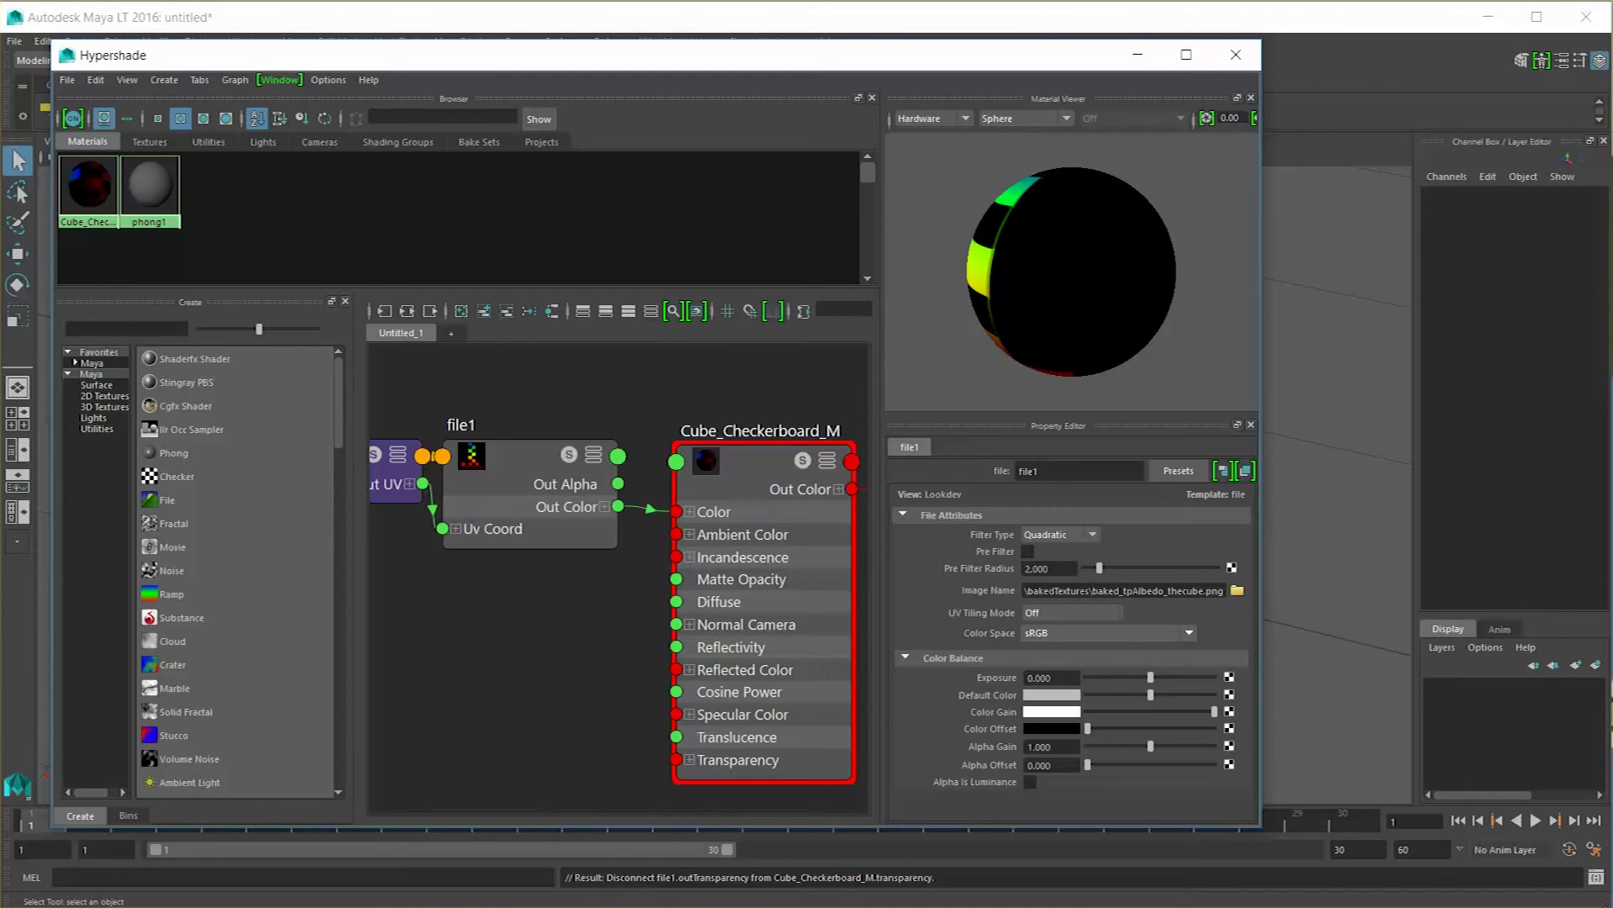
Rearrange the file1 and Cube_Checkerboard_M nodes so the place2dTexture1, file1 and material connections are clearly separated.
{"action": "left_click_drag", "start_coordinate": [530, 475], "coordinate": [572, 466]}
{"action": "left_click", "coordinate": [393, 471]}
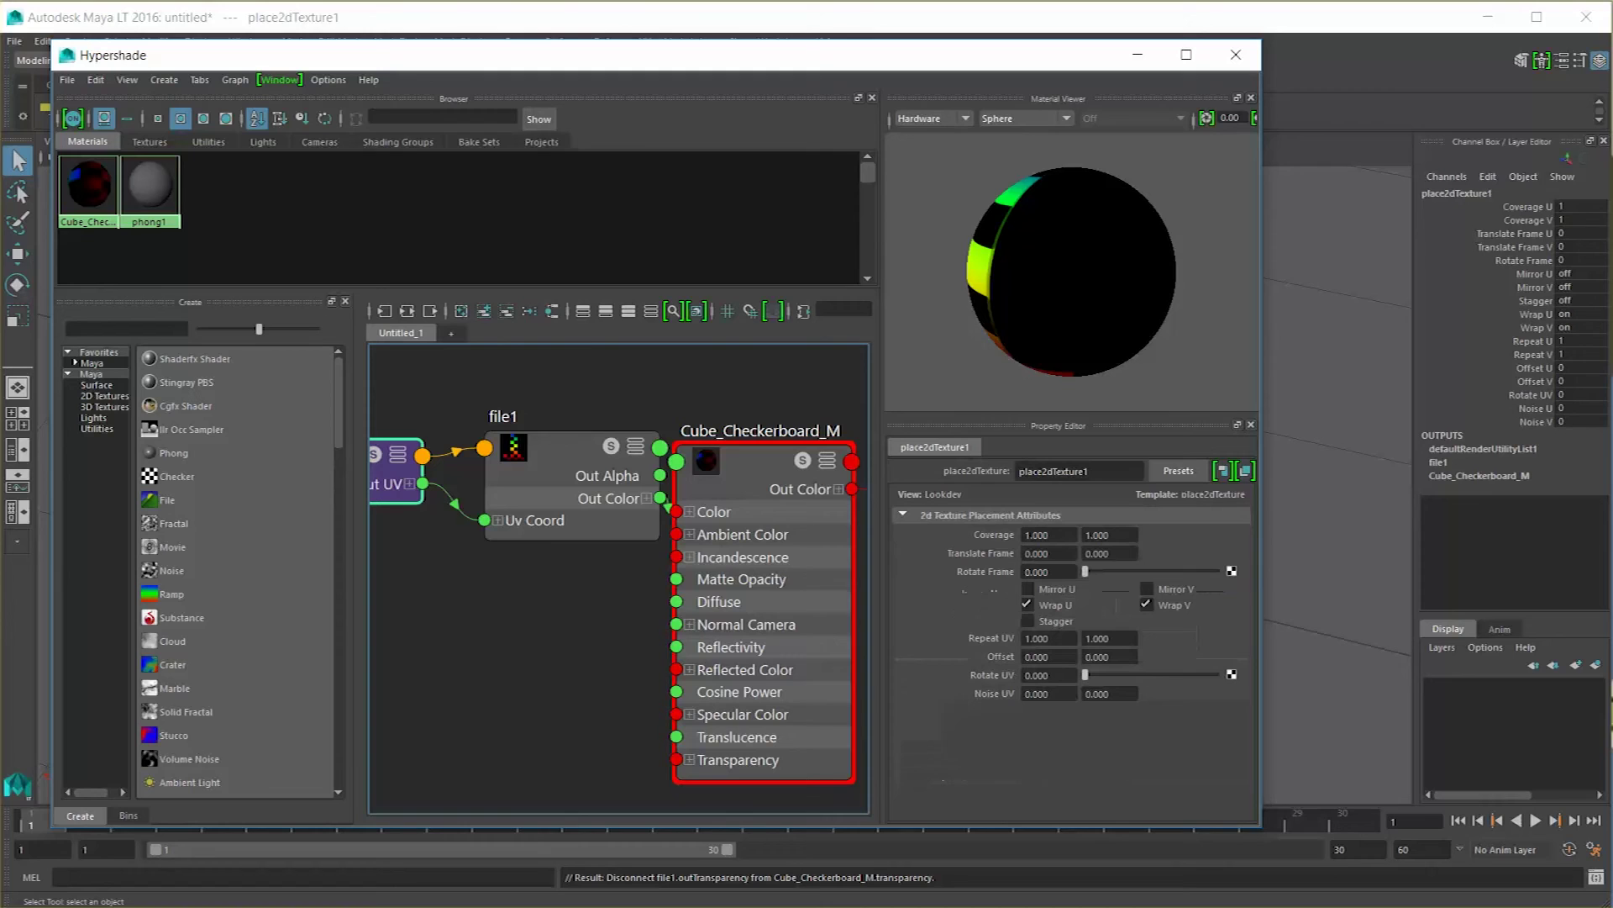
{"action": "left_click_drag", "start_coordinate": [655, 55], "coordinate": [625, 49]}
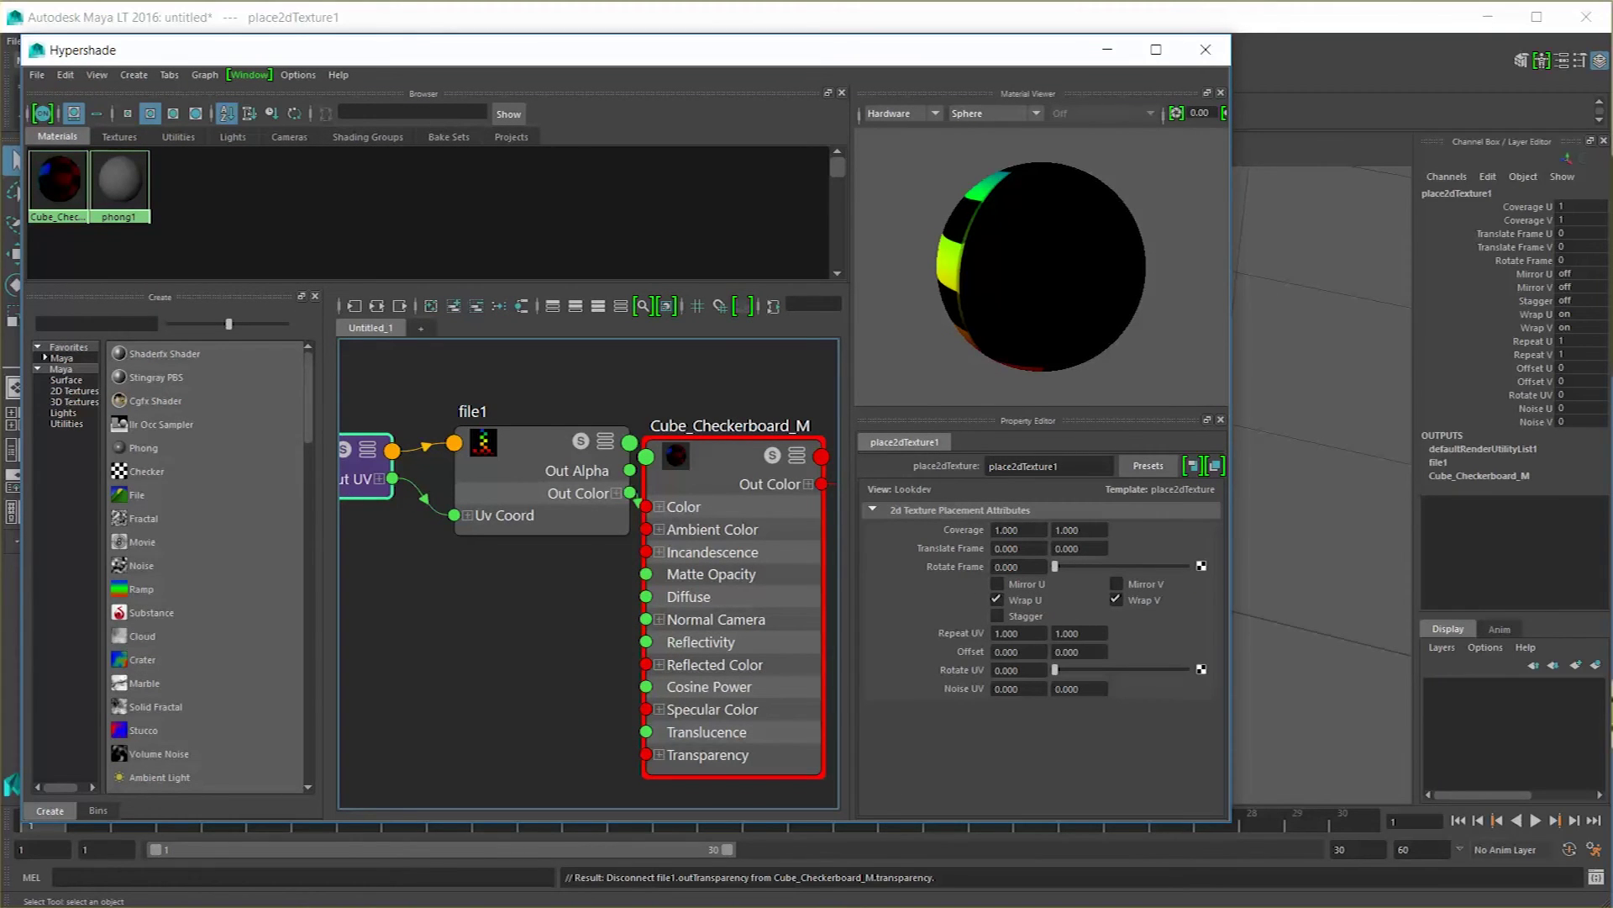
{"action": "scroll", "coordinate": [560, 493], "scroll_direction": "down", "scroll_amount": 3}
{"action": "scroll", "coordinate": [555, 499], "scroll_direction": "up", "scroll_amount": 2}
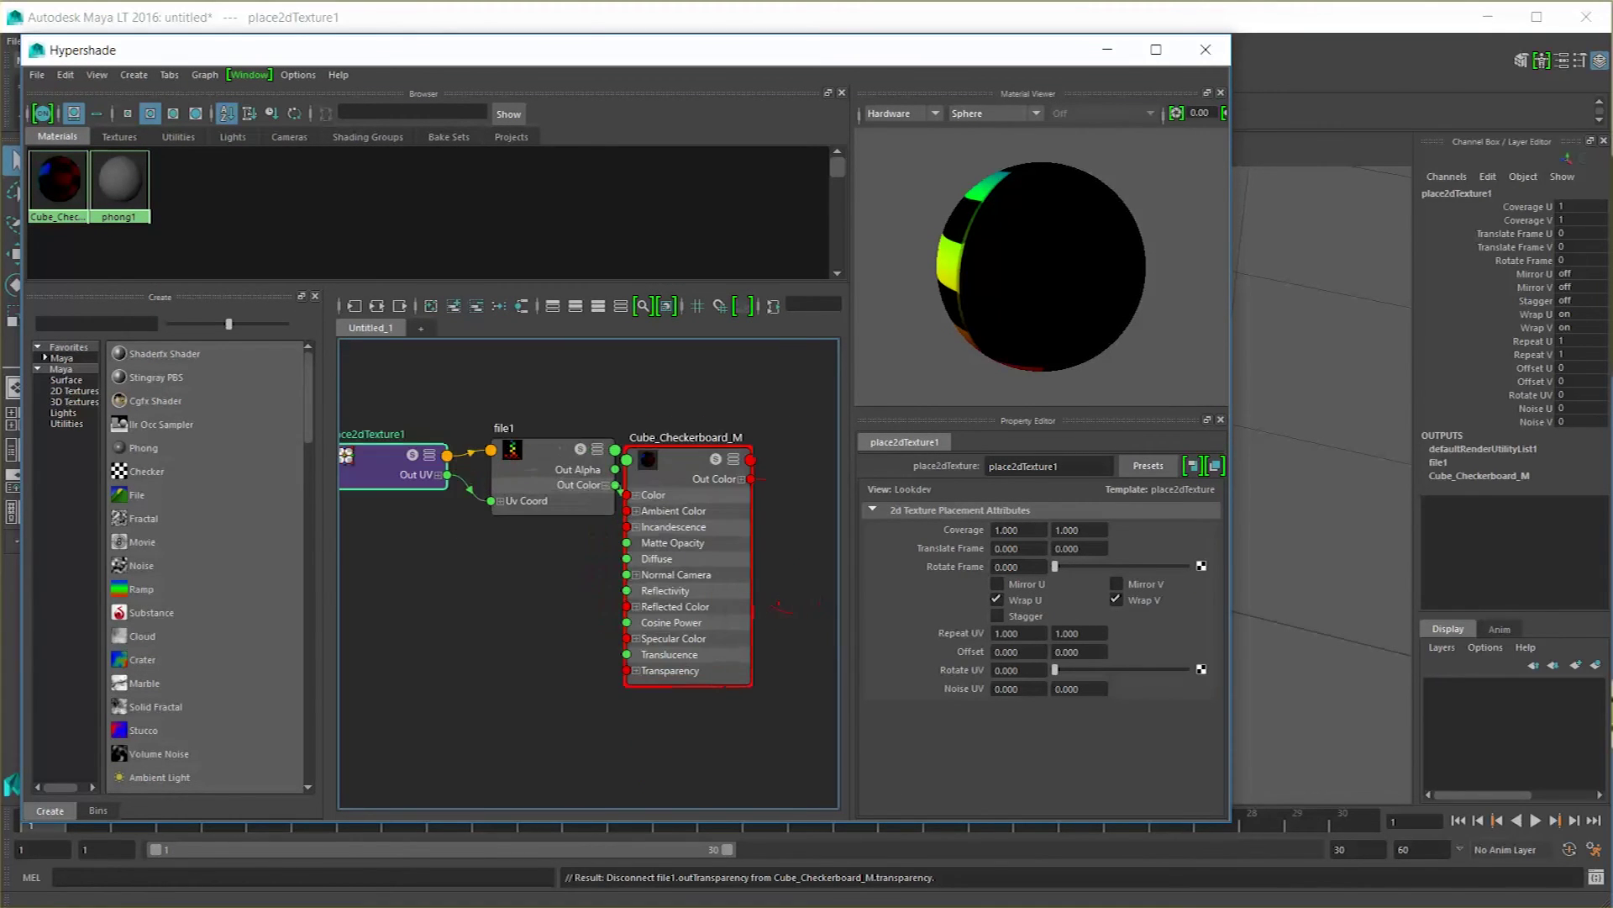
{"action": "mouse_move", "coordinate": [548, 461]}
{"action": "left_mouse_down"}
{"action": "mouse_move", "coordinate": [527, 399]}
{"action": "mouse_move", "coordinate": [522, 452]}
{"action": "left_mouse_up"}
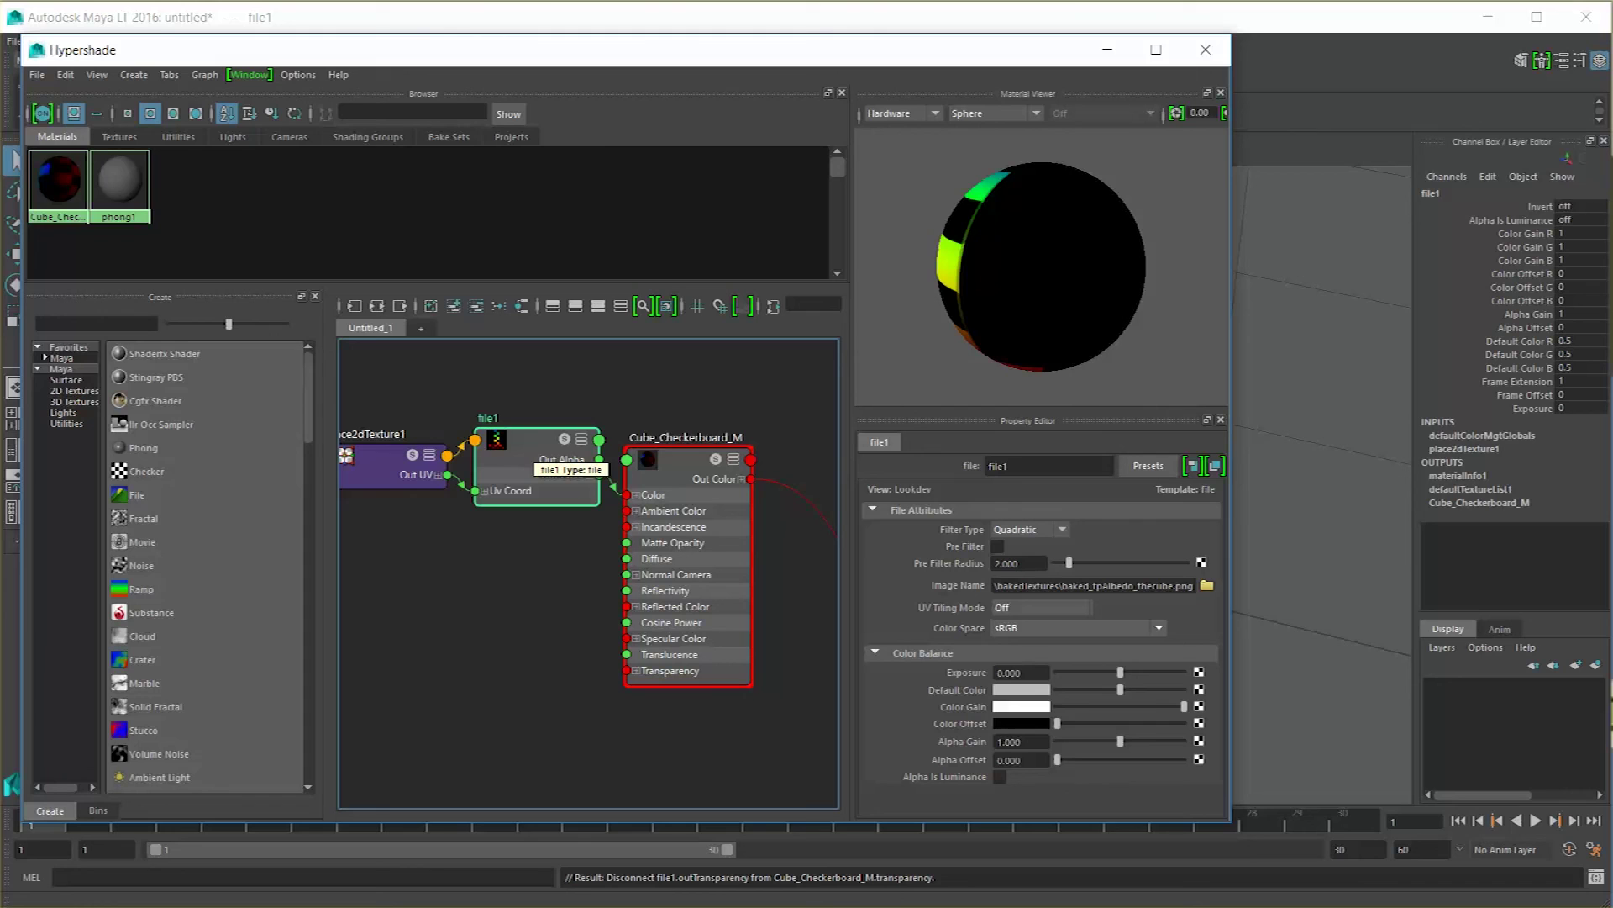
{"action": "left_click_drag", "start_coordinate": [688, 460], "coordinate": [710, 416]}
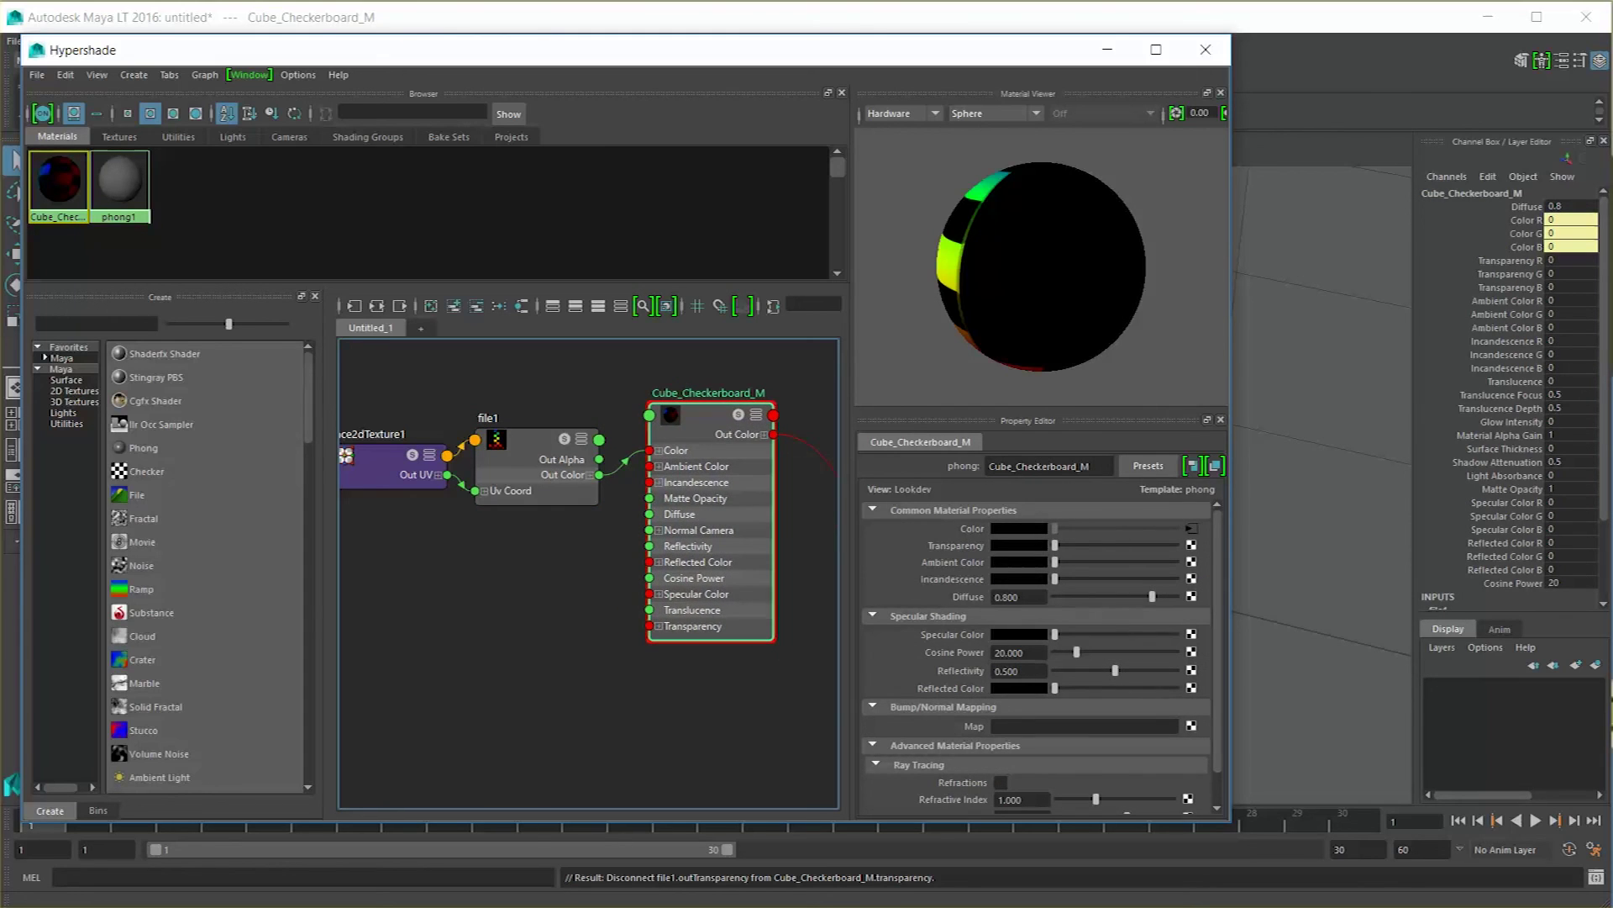